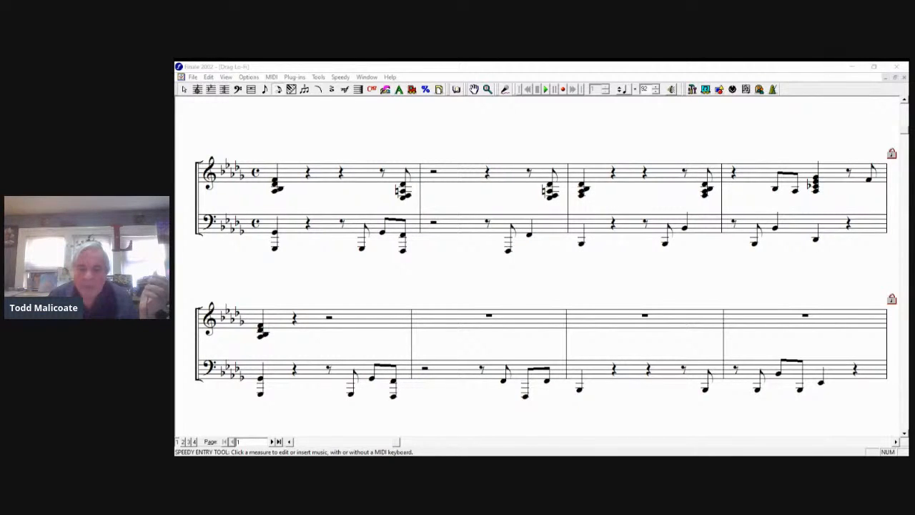
# - In the second system's first treble measure, replace the half rest with an eighth rest and eighth notes B-flat, A-flat and E-flat
pyautogui.hotkey('alt', 'Tab')
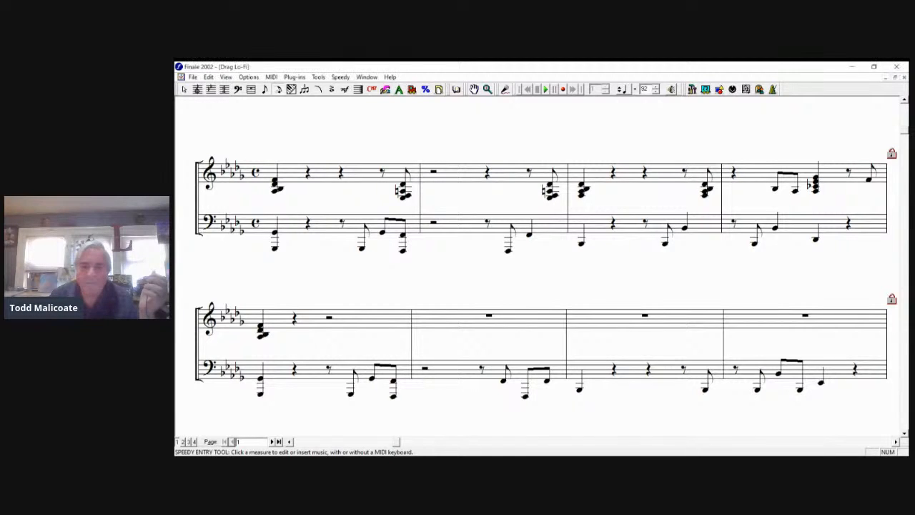
pyautogui.click(390, 387)
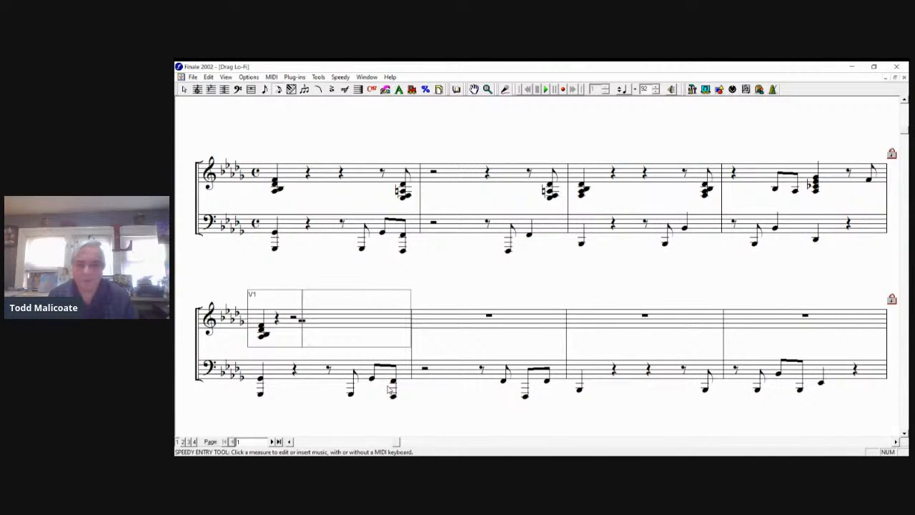
pyautogui.press('4')
pyautogui.press('4')
pyautogui.press('4')
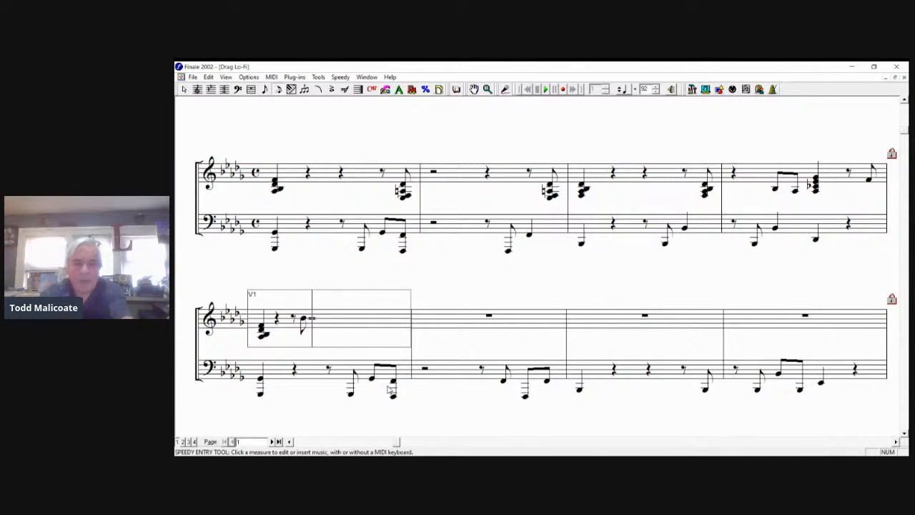
pyautogui.press('Down')
pyautogui.press('Down')
pyautogui.press('Down')
pyautogui.press('4')
pyautogui.press('Left')
pyautogui.press('Left')
pyautogui.press('/')
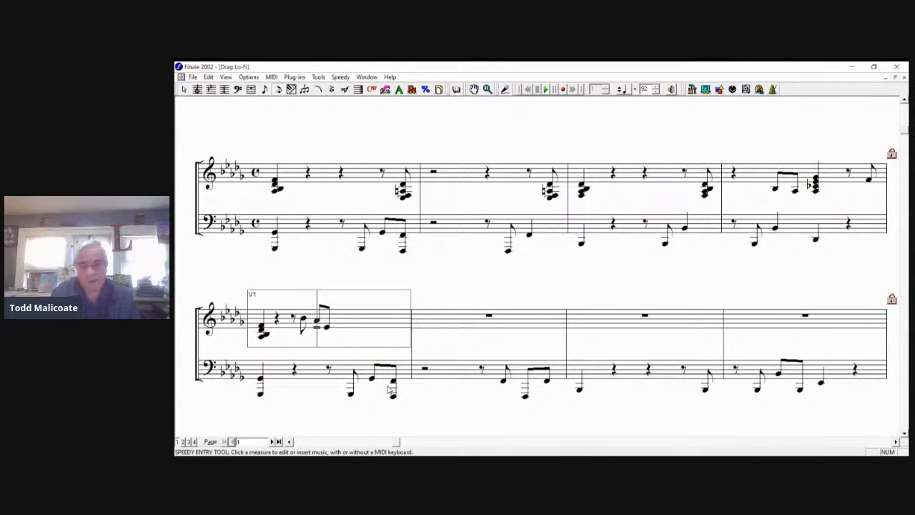
# - Build a chord on the measure's last E-flat eighth note by adding D-flat, A-natural and F below it
pyautogui.press('Right')
pyautogui.press('Down')
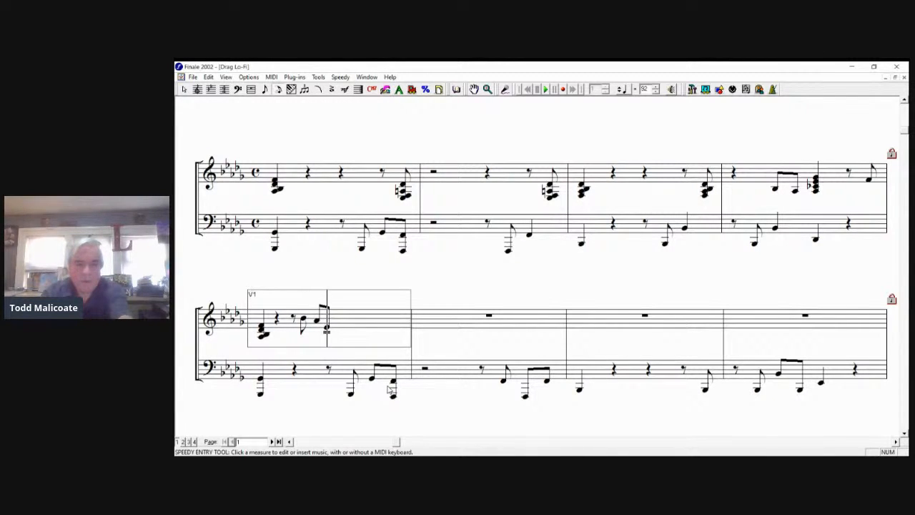
pyautogui.press('Up')
pyautogui.press('Return')
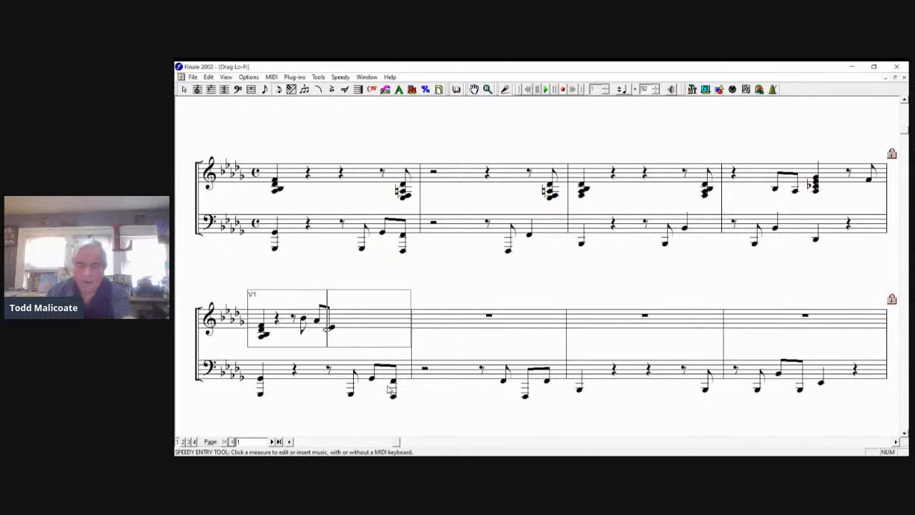
pyautogui.press('Down')
pyautogui.press('Down')
pyautogui.press('Return')
pyautogui.press('+')
pyautogui.press('BackSpace')
pyautogui.press('Down')
pyautogui.press('Return')
pyautogui.press('+')
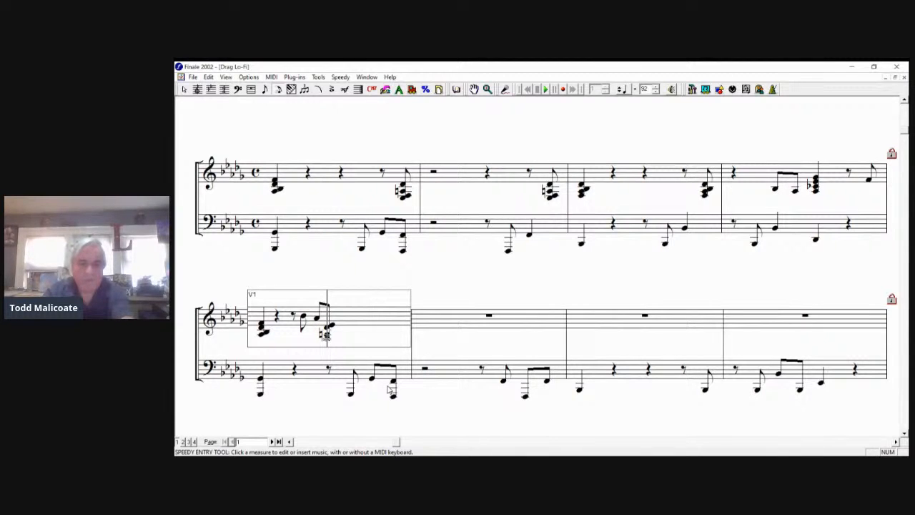
# - Flip the stem of the B-flat eighth note upward and finish editing the measure
pyautogui.press('Left')
pyautogui.press('Left')
pyautogui.press('Right')
pyautogui.press('l')
pyautogui.press('0')
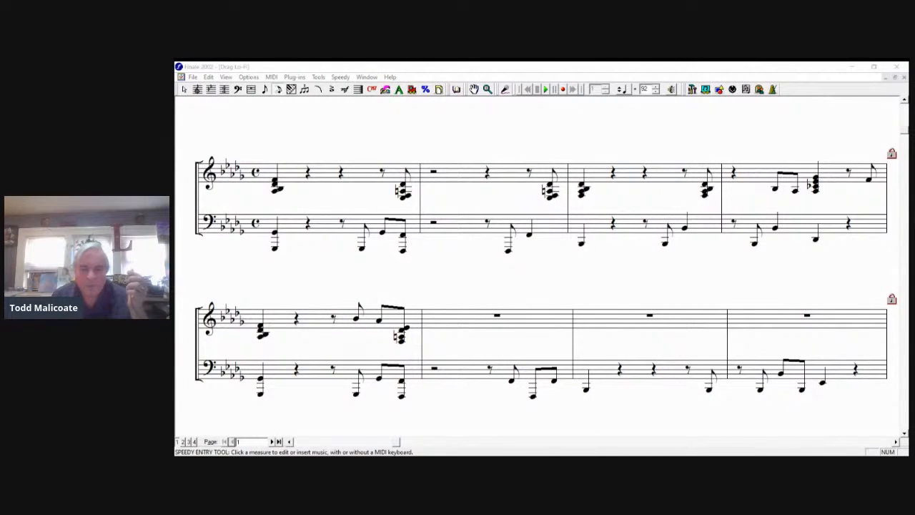
# - Enter a half rest, an eighth rest and an E-flat eighth note in the second system's second treble measure
pyautogui.click(567, 389)
pyautogui.press('6')
pyautogui.press('4')
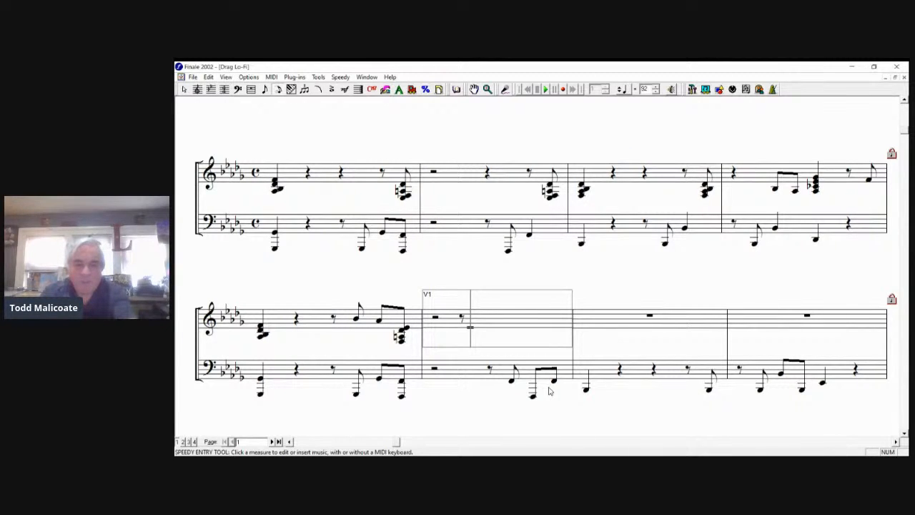
pyautogui.press('4')
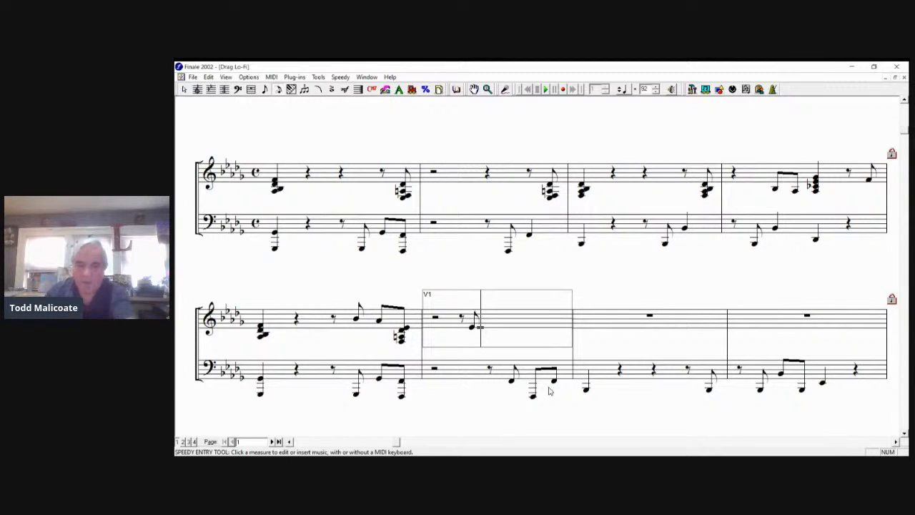
# - Add D-flat, A-natural and F below the E-flat eighth note to form the chord in the second measure
pyautogui.press('Left')
pyautogui.press('Return')
pyautogui.press('Down')
pyautogui.press('Down')
pyautogui.press('Return')
pyautogui.press('+')
pyautogui.press('Down')
pyautogui.press('Down')
pyautogui.press('Up')
pyautogui.press('Up')
pyautogui.press('BackSpace')
pyautogui.press('Down')
pyautogui.press('Return')
pyautogui.press('+')
pyautogui.press('Down')
pyautogui.press('Down')
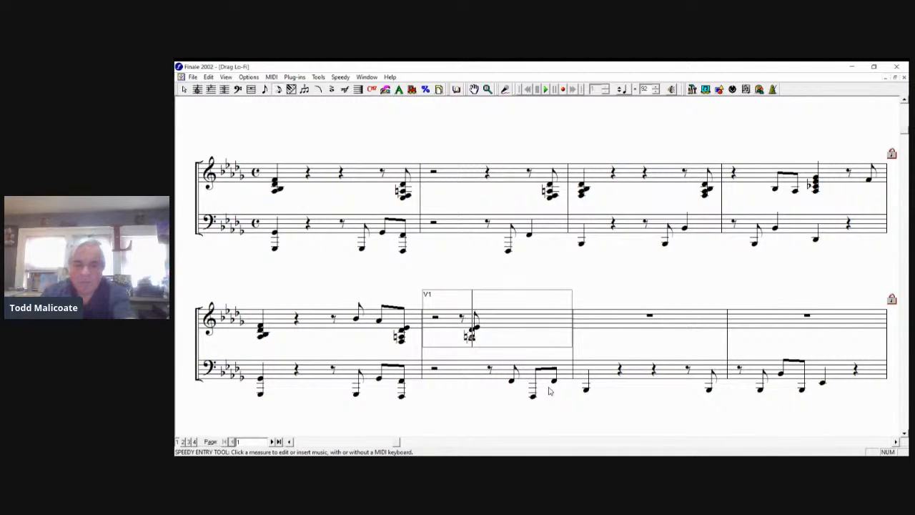
pyautogui.press('Return')
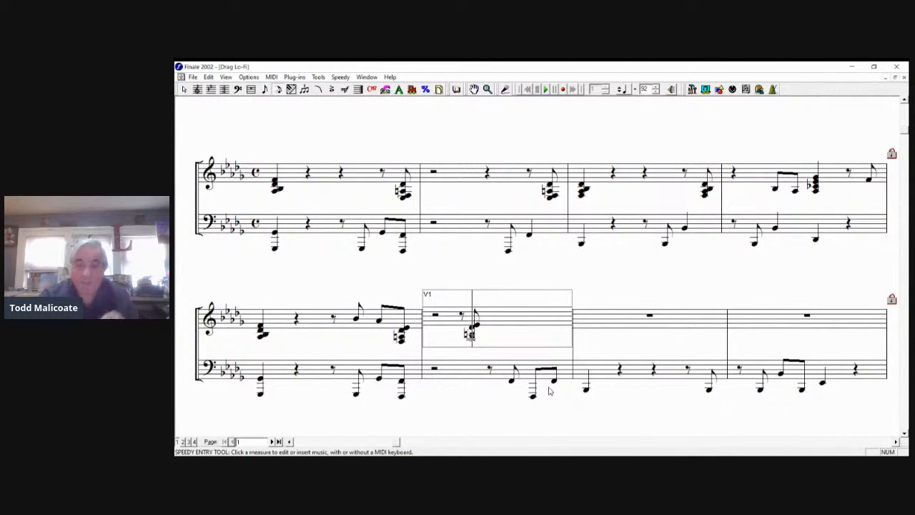
# - Add a quarter rest after the eighth-note chord and finish editing the second measure
pyautogui.press('Right')
pyautogui.press('5')
pyautogui.press('r')
pyautogui.press('0')
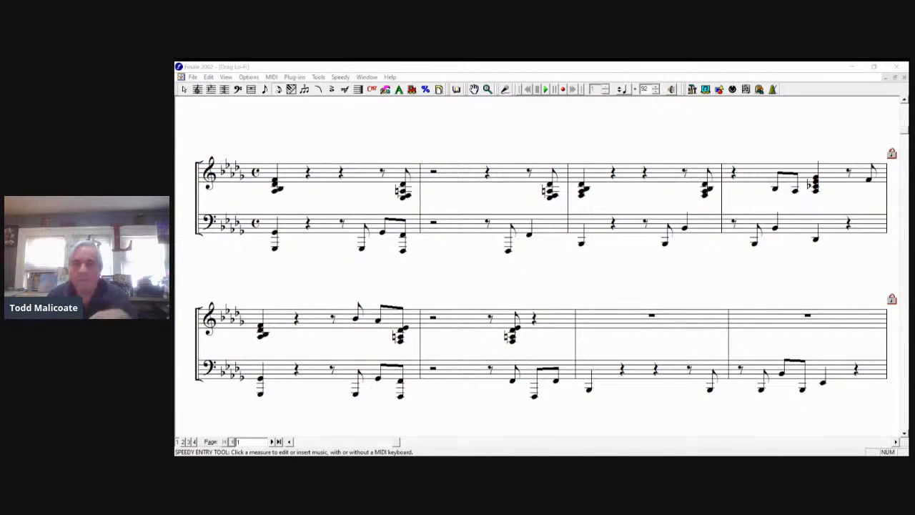
# - Enter a quarter-note chord of F, D-flat, B-flat and A-flat at the start of the second system's third treble measure
pyautogui.hotkey('alt', 'Tab')
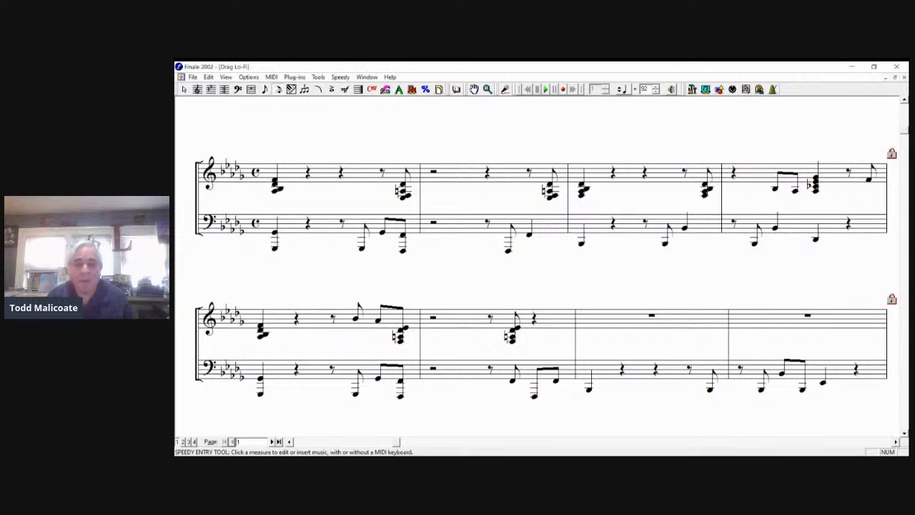
pyautogui.click(695, 392)
pyautogui.press('Down')
pyautogui.press('Down')
pyautogui.press('5')
pyautogui.press('Left')
pyautogui.press('Down')
pyautogui.press('Down')
pyautogui.press('Return')
pyautogui.press('Down')
pyautogui.press('Down')
pyautogui.press('Return')
pyautogui.press('Down')
pyautogui.press('Return')
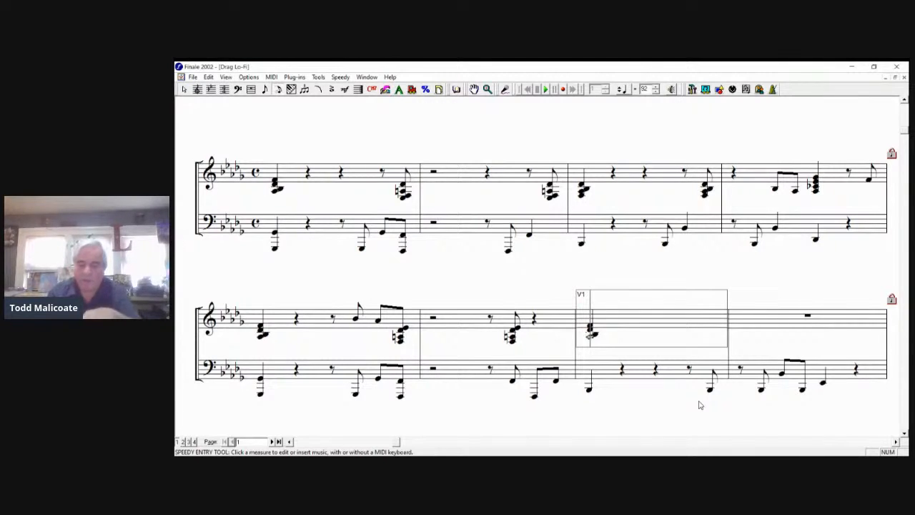
# - Add a quarter rest and an eighth rest after the opening chord of the third measure
pyautogui.press('Right')
pyautogui.press('5')
pyautogui.press('r')
pyautogui.press('4')
pyautogui.press('r')
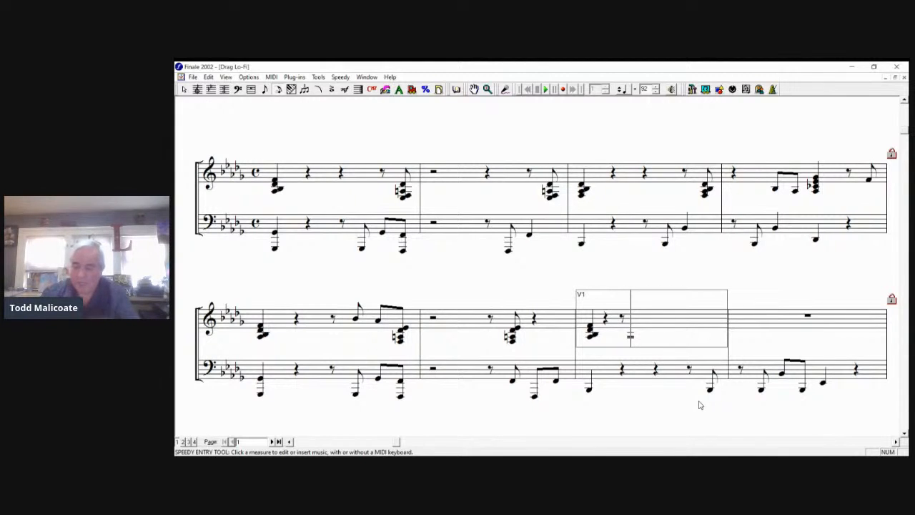
# - Enter three F eighth notes after the rests in the third treble measure
pyautogui.press('Up')
pyautogui.press('Up')
pyautogui.press('Up')
pyautogui.press('Up')
pyautogui.press('4')
pyautogui.press('4')
pyautogui.press('4')
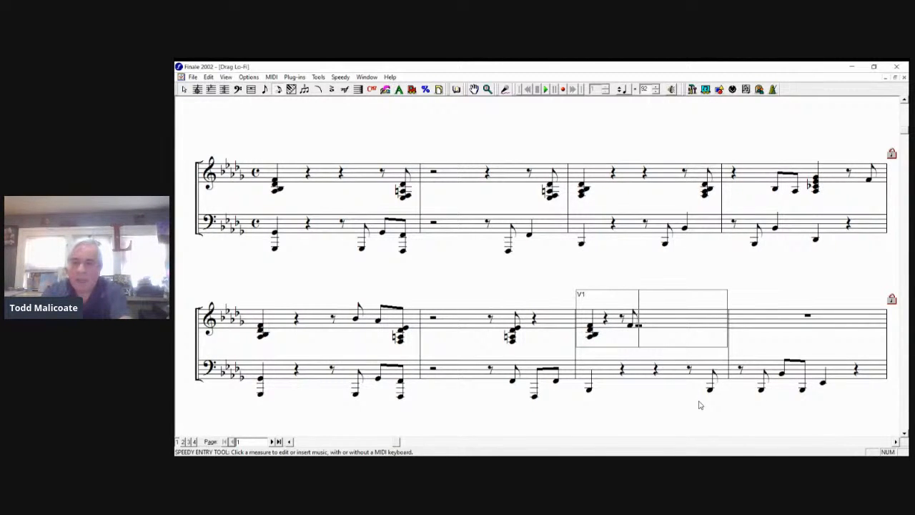
# - Add D-flat, B-flat and A-flat below each of the three F eighth notes to turn them into chords
pyautogui.press('Left')
pyautogui.press('Down')
pyautogui.press('Down')
pyautogui.press('Return')
pyautogui.press('Left')
pyautogui.press('Return')
pyautogui.press('Left')
pyautogui.press('Return')
pyautogui.press('Down')
pyautogui.press('Down')
pyautogui.press('Return')
pyautogui.press('Right')
pyautogui.press('Return')
pyautogui.press('Right')
pyautogui.press('Return')
pyautogui.press('Down')
pyautogui.press('Return')
pyautogui.press('Left')
pyautogui.press('Return')
pyautogui.press('Left')
pyautogui.press('Return')
# - Break the beam so only the last two eighth-note chords are joined, and finish editing the third measure
pyautogui.press('Right')
pyautogui.press('/')
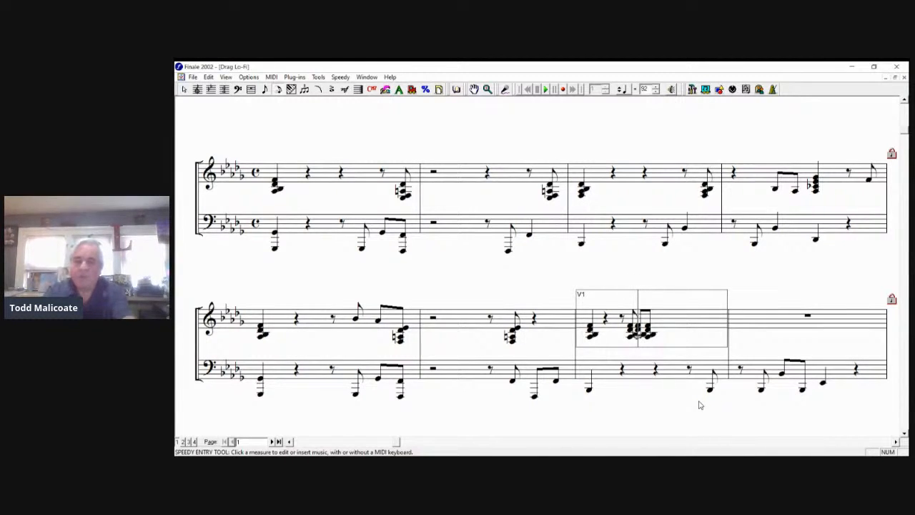
pyautogui.press('0')
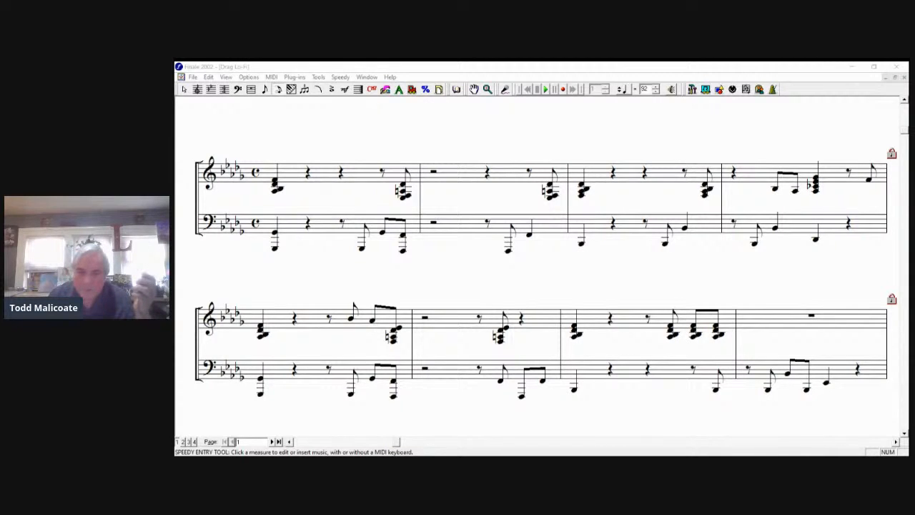
# - Reopen the third treble measure and tie its last chord into the following measure
pyautogui.hotkey('alt', 'Tab')
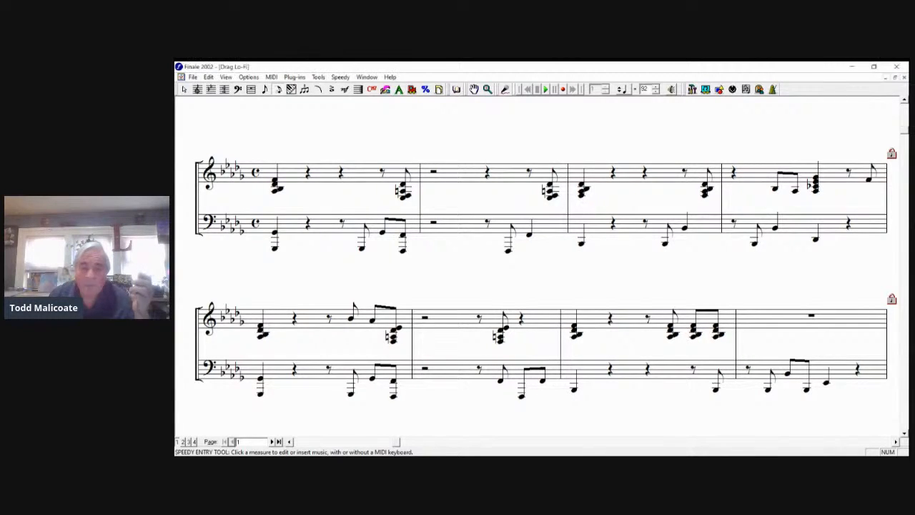
pyautogui.press('0')
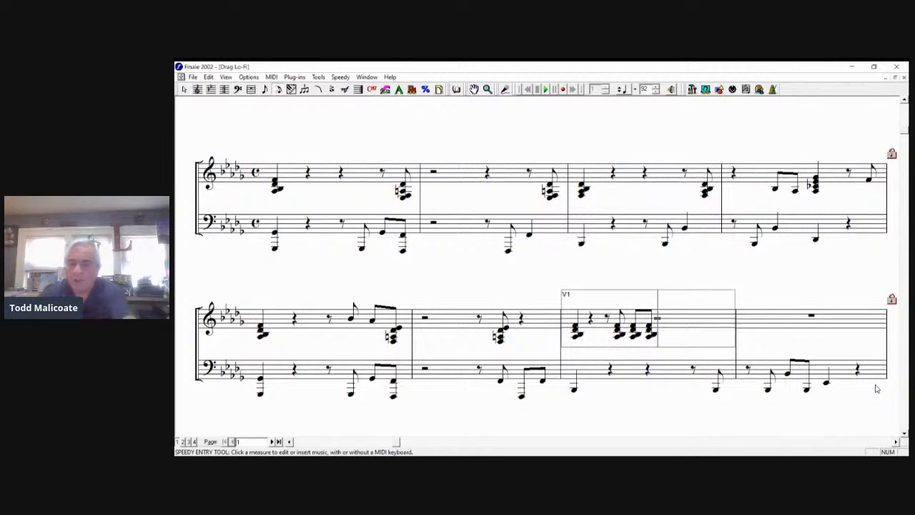
pyautogui.press('=')
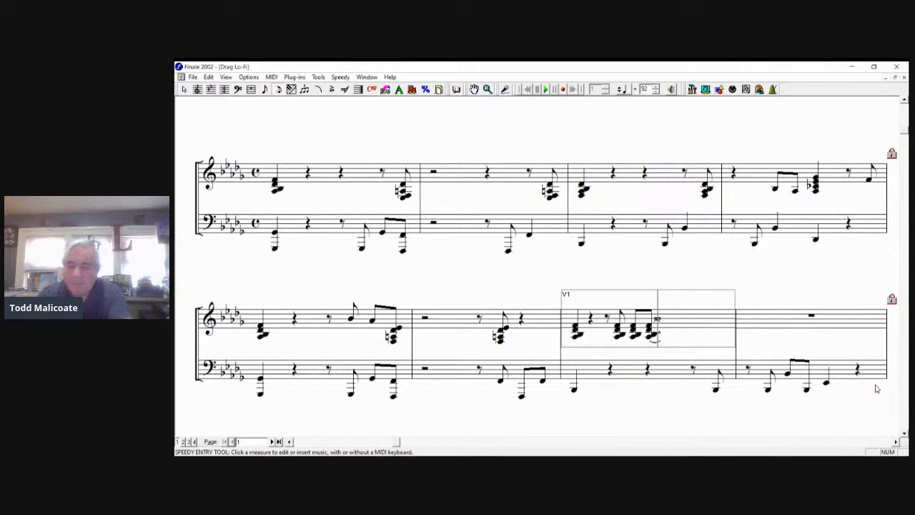
# - Enter a quarter-note chord of F, D-flat, B-flat and A-flat at the start of the second system's last treble measure
pyautogui.press('Right')
pyautogui.press('Down')
pyautogui.press('Down')
pyautogui.press('Down')
pyautogui.press('5')
pyautogui.press('Left')
pyautogui.press('Down')
pyautogui.press('Down')
pyautogui.press('Return')
pyautogui.press('Down')
pyautogui.press('Down')
pyautogui.press('Return')
pyautogui.press('Down')
pyautogui.press('Return')
pyautogui.press('Right')
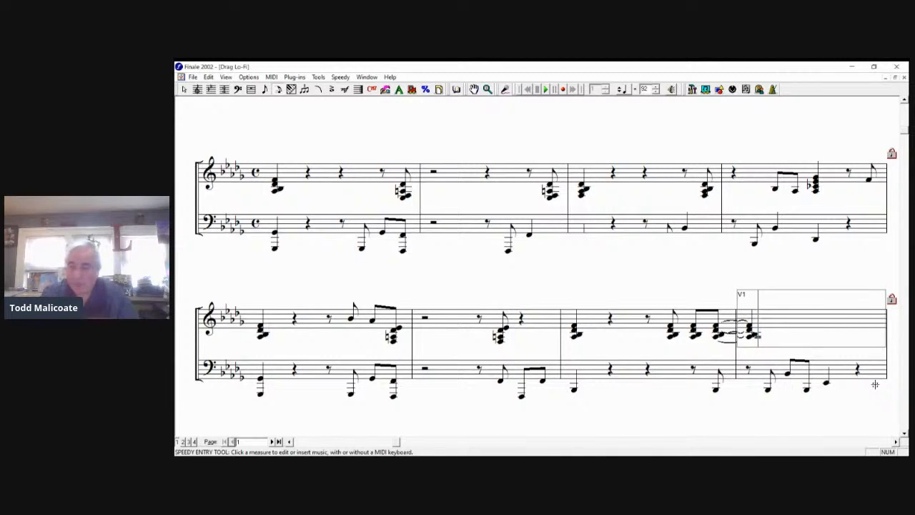
pyautogui.press('Escape')
pyautogui.hotkey('alt', 'Tab')
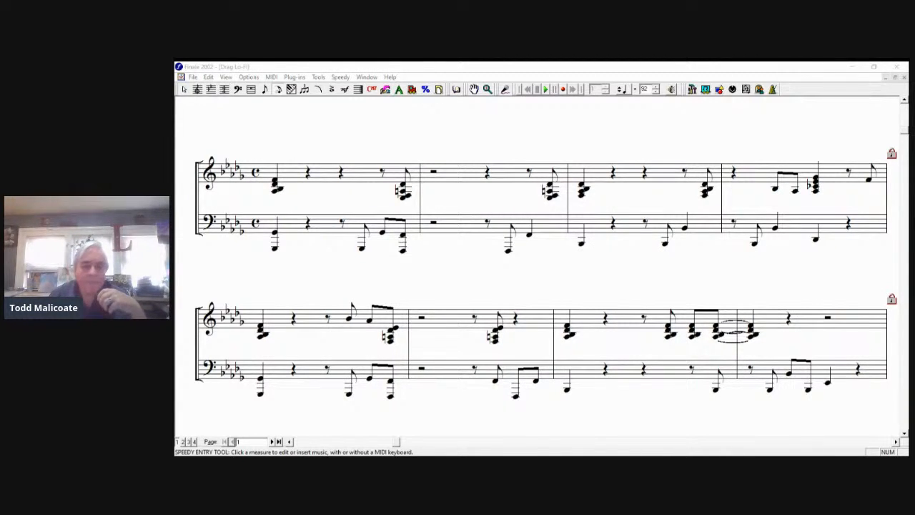
# - Delete the half rest in the last treble measure and enter an A-flat quarter note on beat three
pyautogui.hotkey('alt', 'Tab')
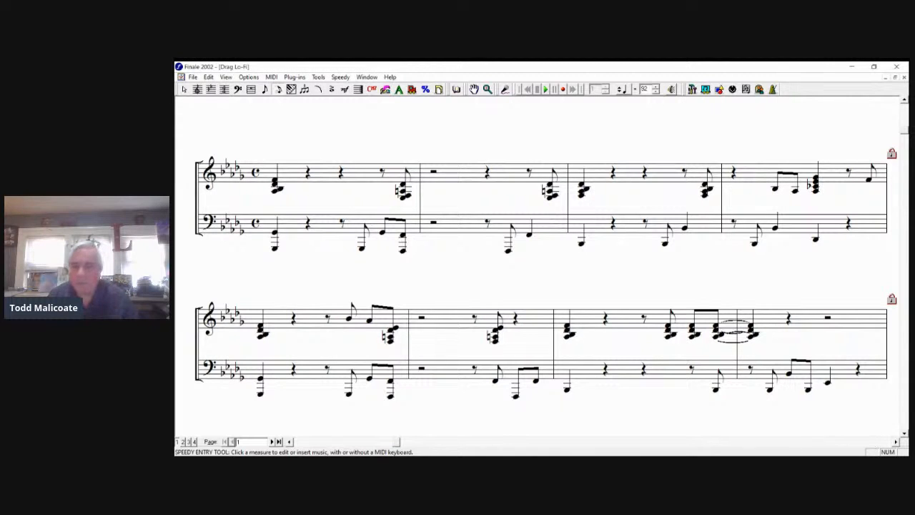
pyautogui.click(778, 324)
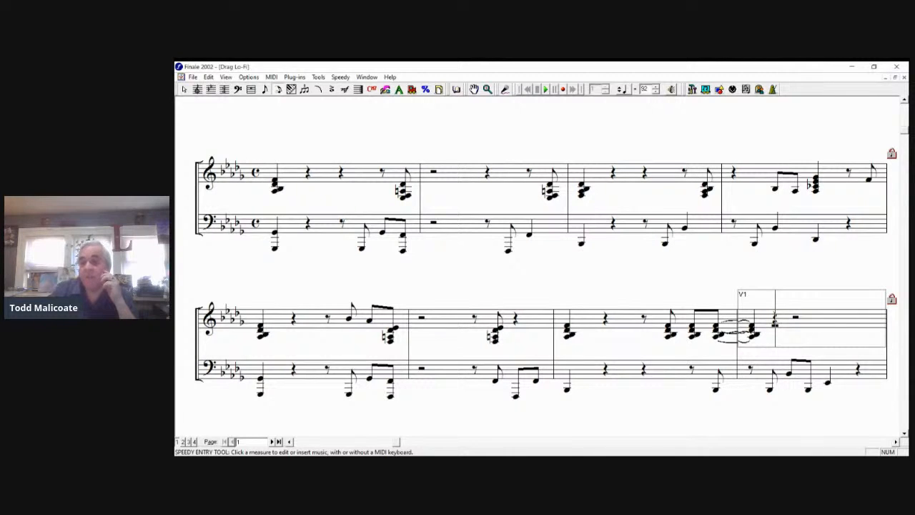
pyautogui.press('Right')
pyautogui.press('Delete')
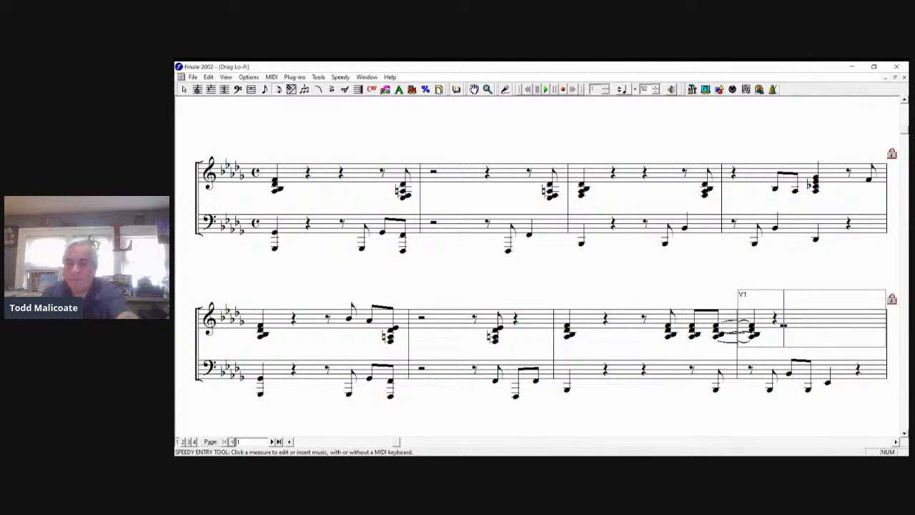
pyautogui.press('Up')
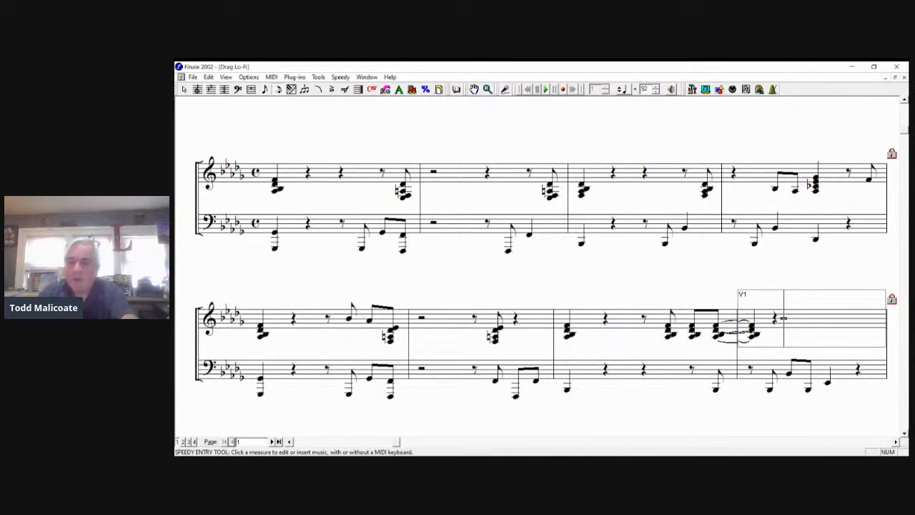
pyautogui.press('5')
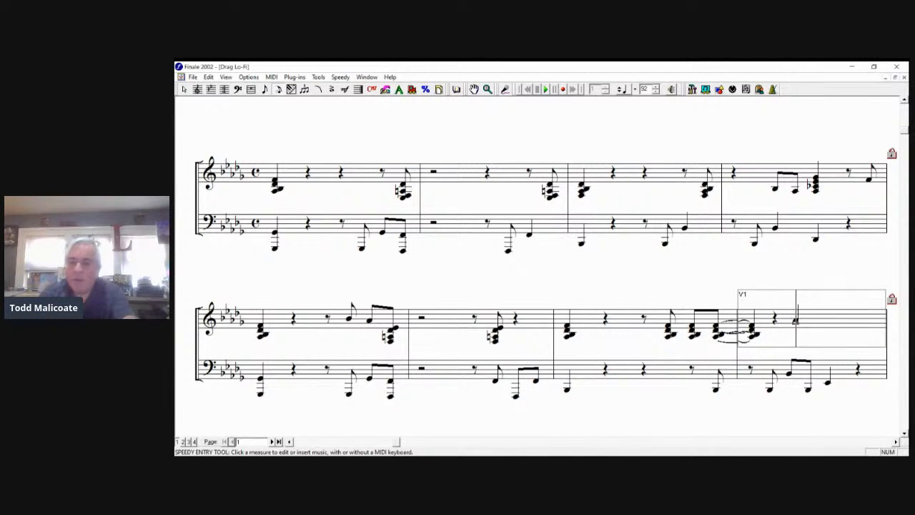
# - Complete the beat-three chord with G-flat, E-flat and C-flat below the A-flat, followed by a quarter rest
pyautogui.press('-')
pyautogui.press('Right')
pyautogui.press('5')
pyautogui.press('0')
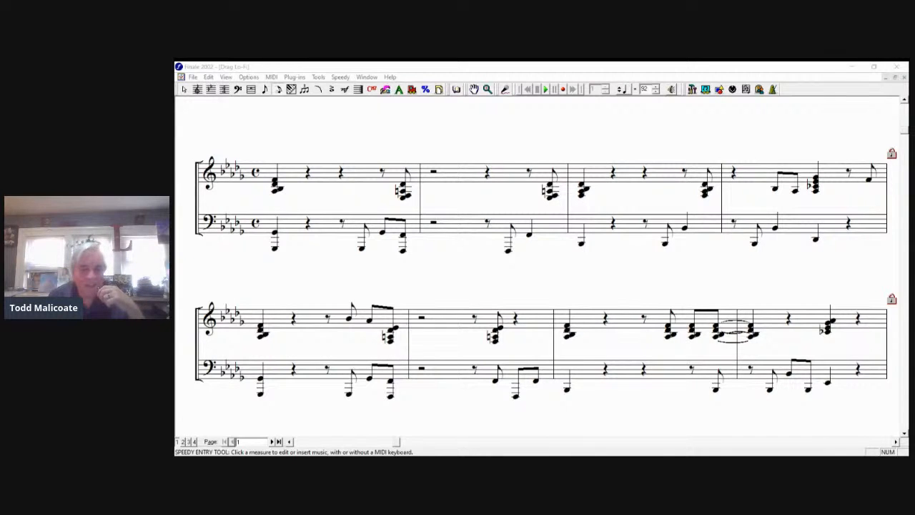
# - Change the first beamed eighth note in the first system's last treble measure to an eighth rest
pyautogui.hotkey('alt', 'Tab')
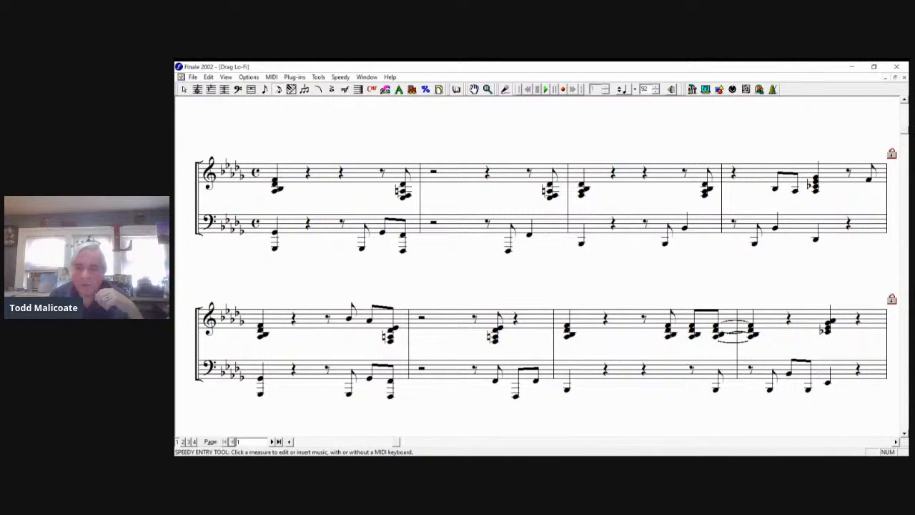
pyautogui.hotkey('alt', 'Tab')
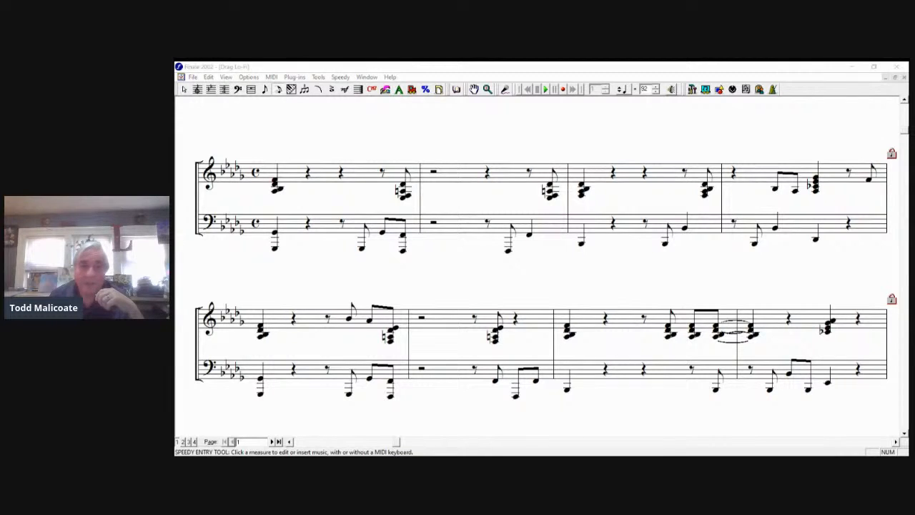
pyautogui.hotkey('alt', 'Tab')
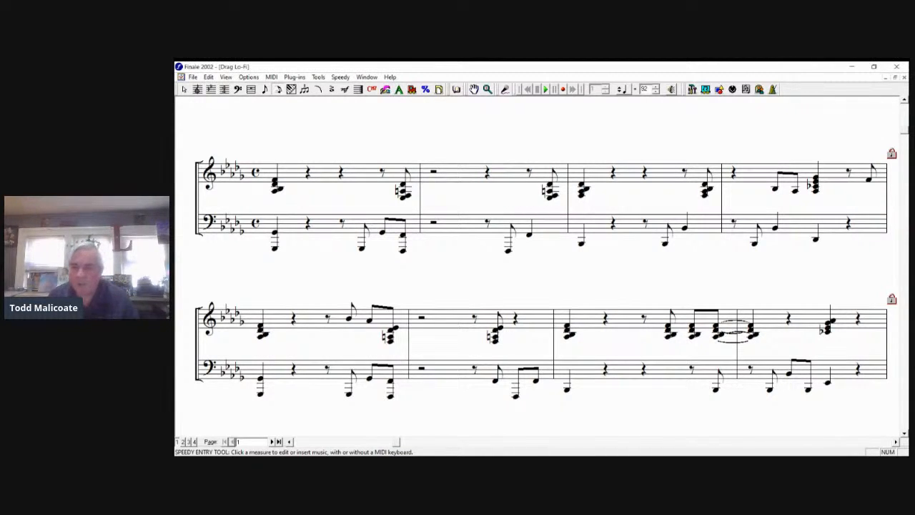
pyautogui.click(773, 188)
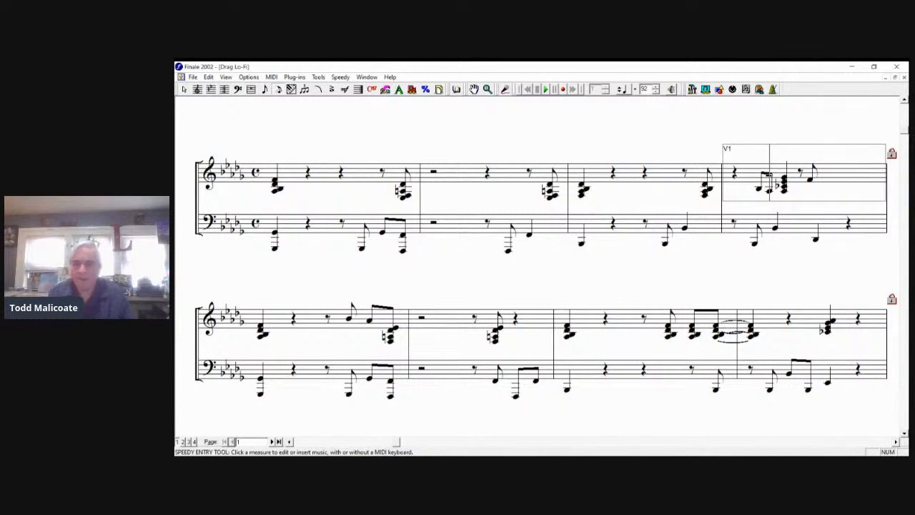
pyautogui.press('Left')
pyautogui.press('r')
pyautogui.press('0')
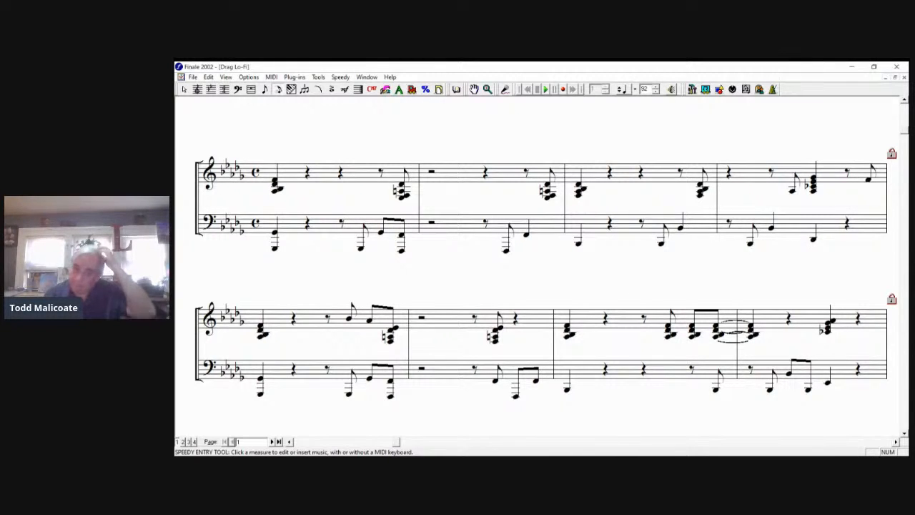
pyautogui.hotkey('alt', 'Tab')
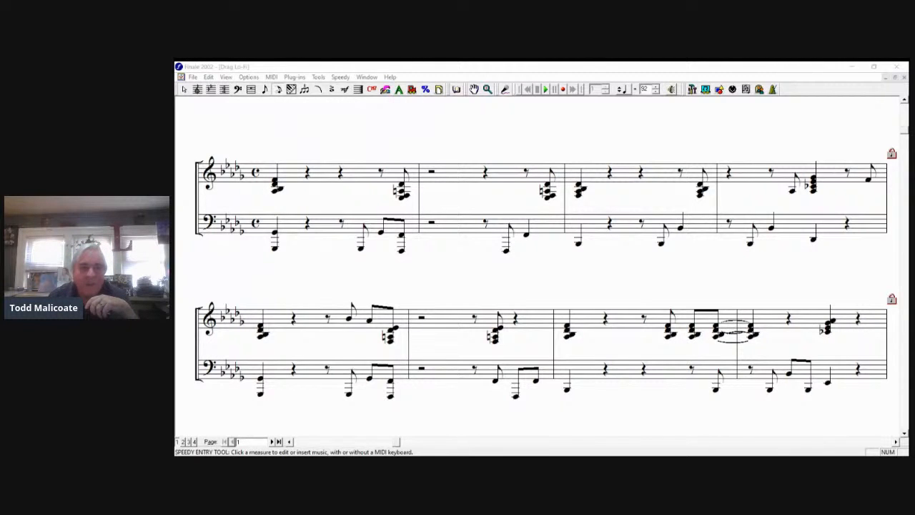
pyautogui.hotkey('alt', 'Tab')
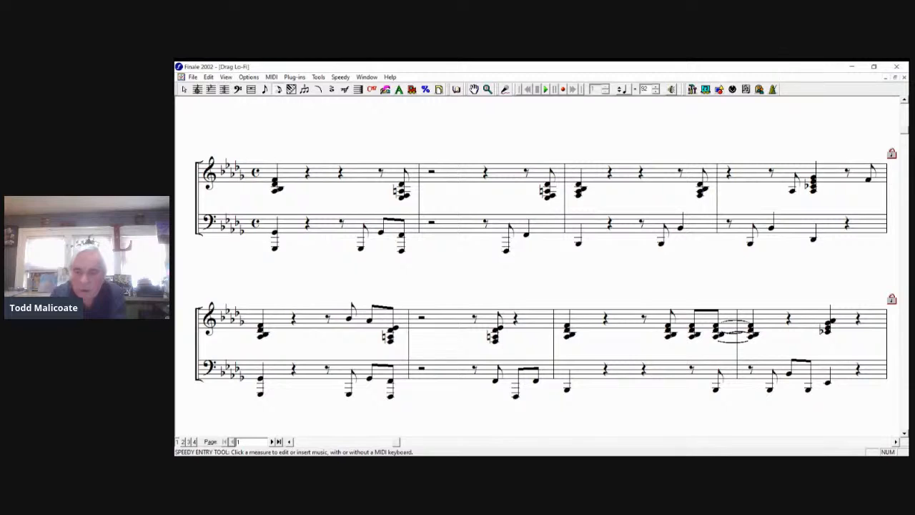
pyautogui.hotkey('alt', 'Tab')
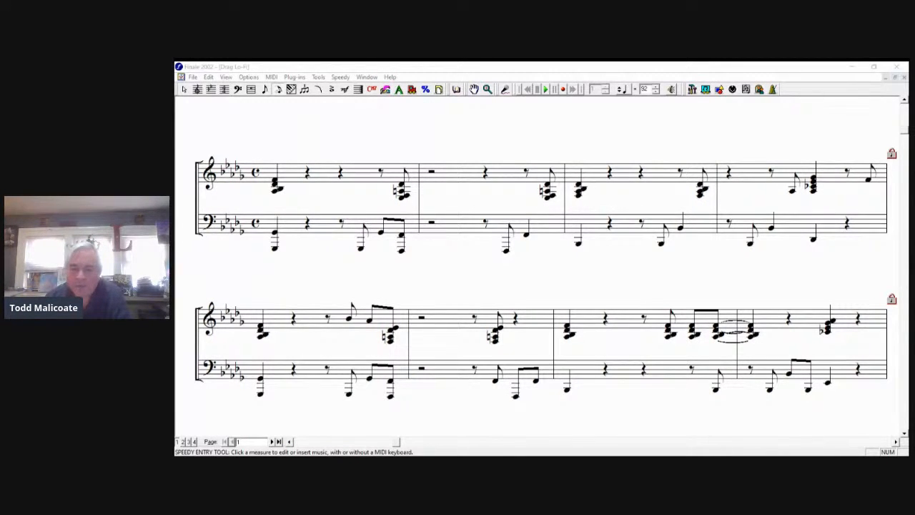
# - Copy measures 1–8 of both staves onto the third and fourth systems with the Mass Mover tool
pyautogui.click(412, 209)
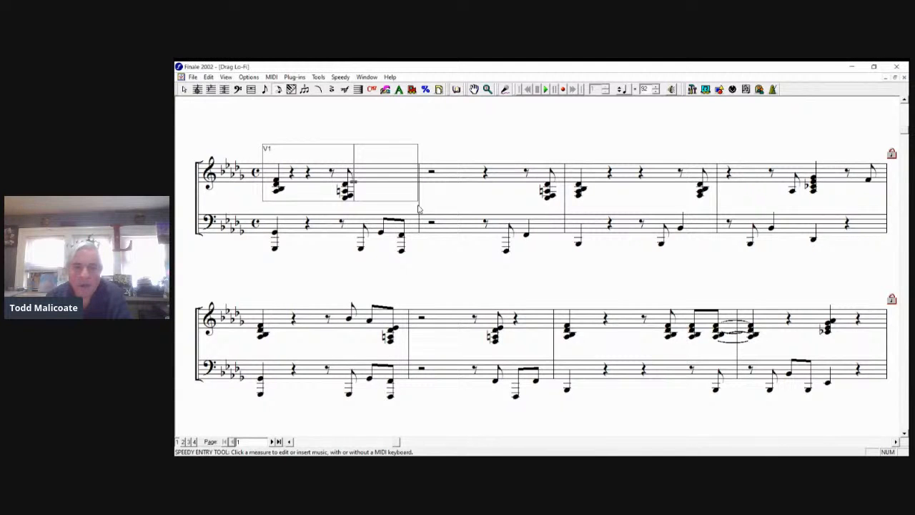
pyautogui.click(457, 88)
pyautogui.click(416, 209)
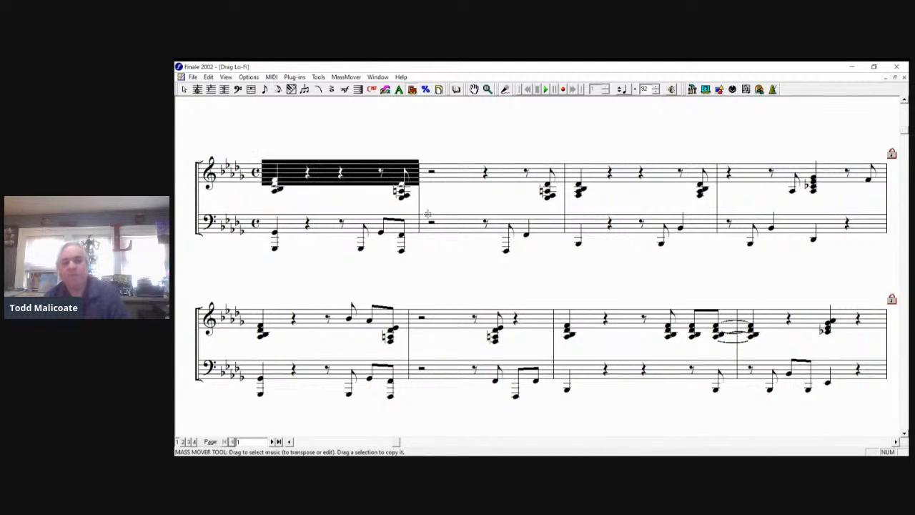
pyautogui.hotkey('ctrl', 'a')
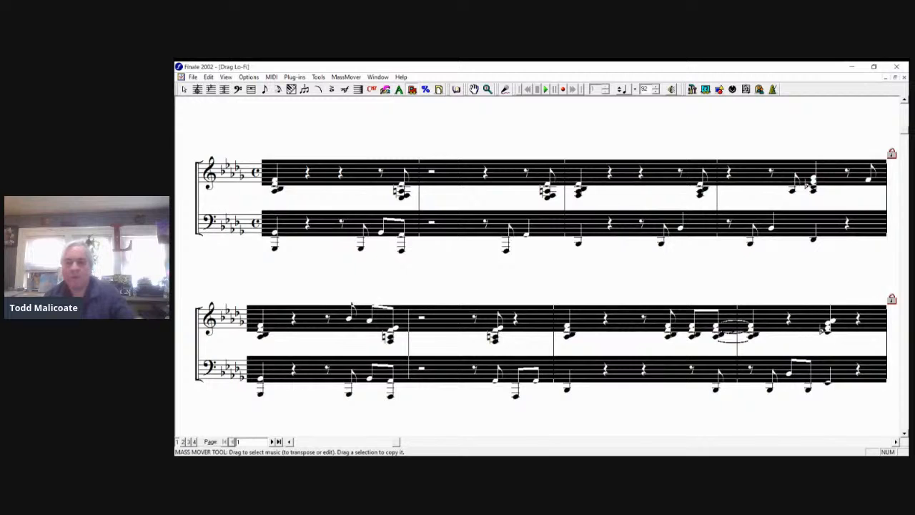
pyautogui.scroll(-5, 543, 272)
pyautogui.moveTo(457, 455); pyautogui.dragTo(420, 319)
pyautogui.press('Return')
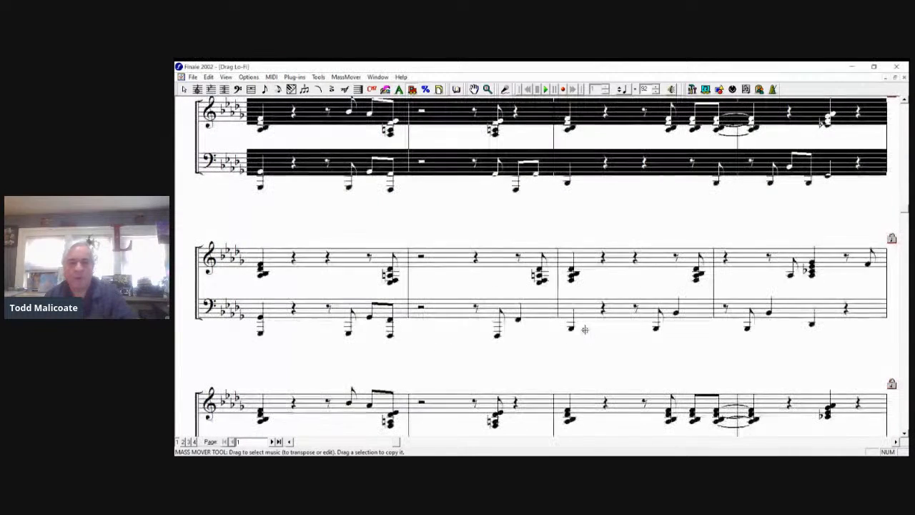
# - Set measure 17, the first measure of page 2, to display its time signature
pyautogui.hotkey('ctrl', '5')
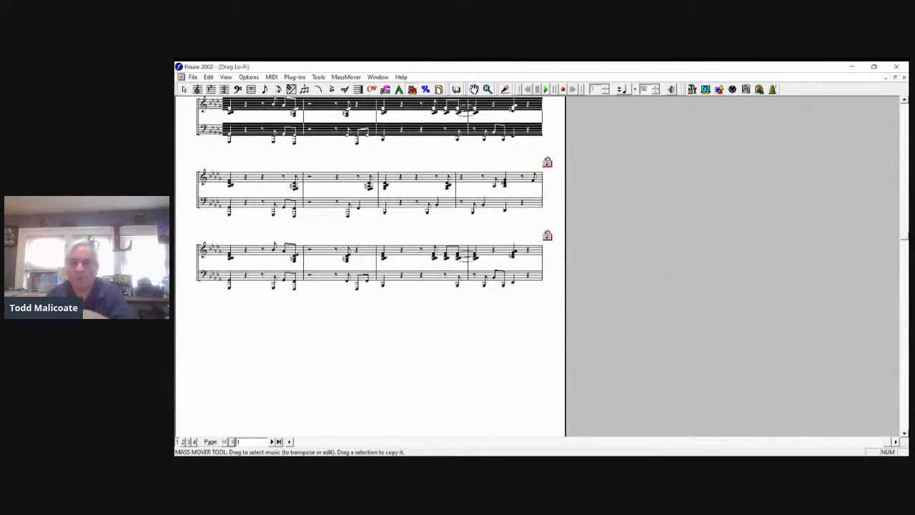
pyautogui.click(580, 341)
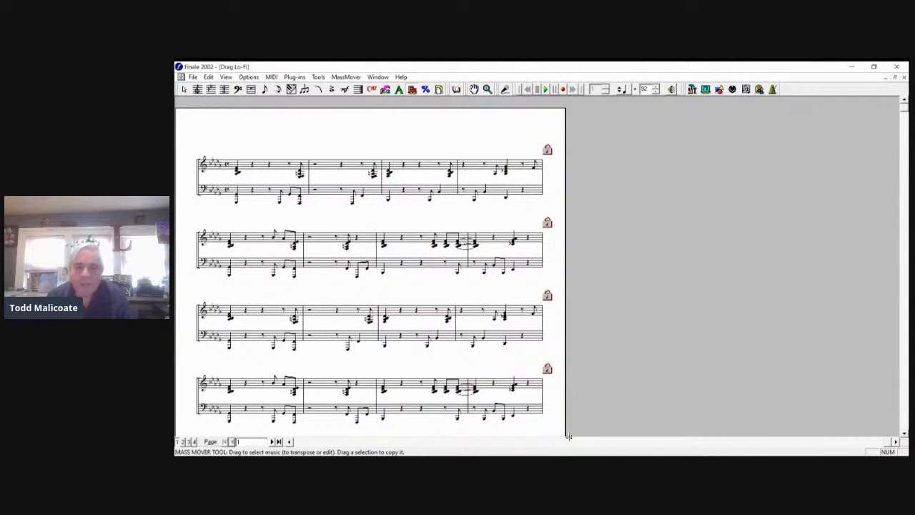
pyautogui.click(272, 442)
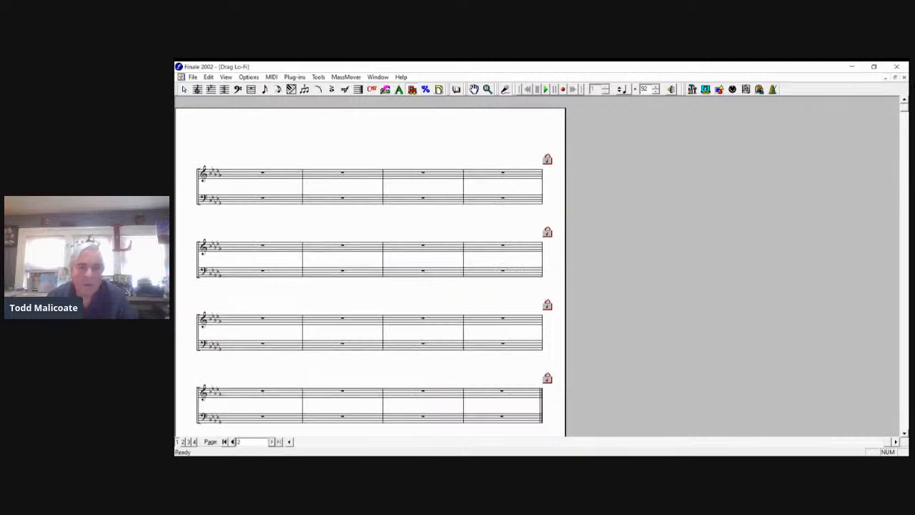
pyautogui.click(251, 89)
pyautogui.doubleClick(303, 201)
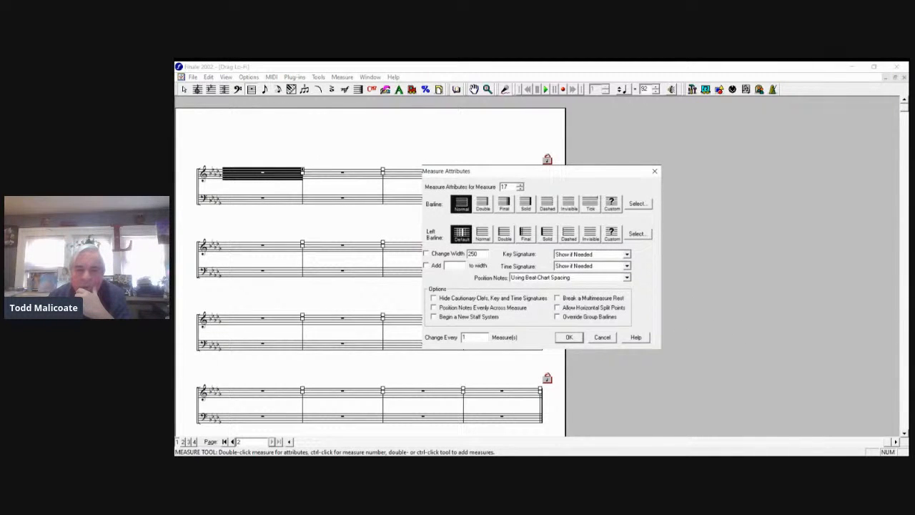
pyautogui.click(591, 275)
pyautogui.click(569, 337)
pyautogui.click(319, 190)
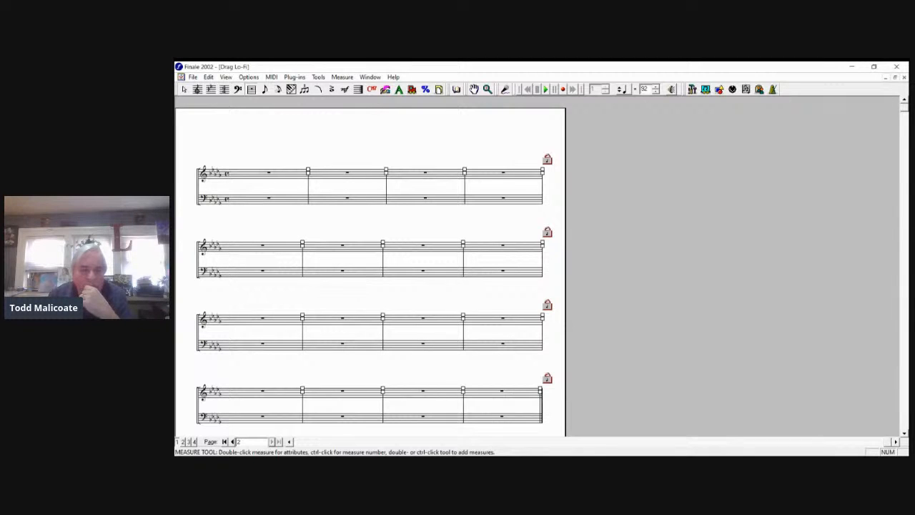
# - Give measure 16, the last on page 1, a final barline and hide its cautionary clefs, key and time signatures
pyautogui.click(232, 442)
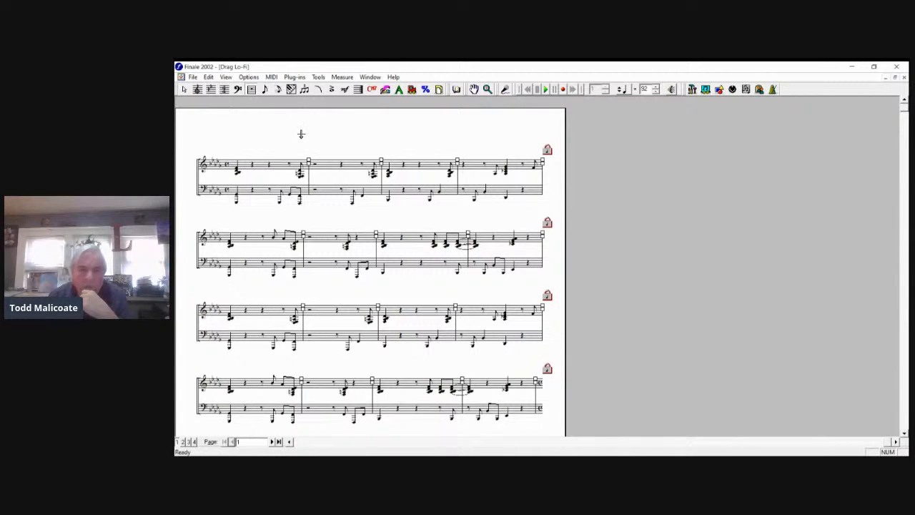
pyautogui.doubleClick(501, 383)
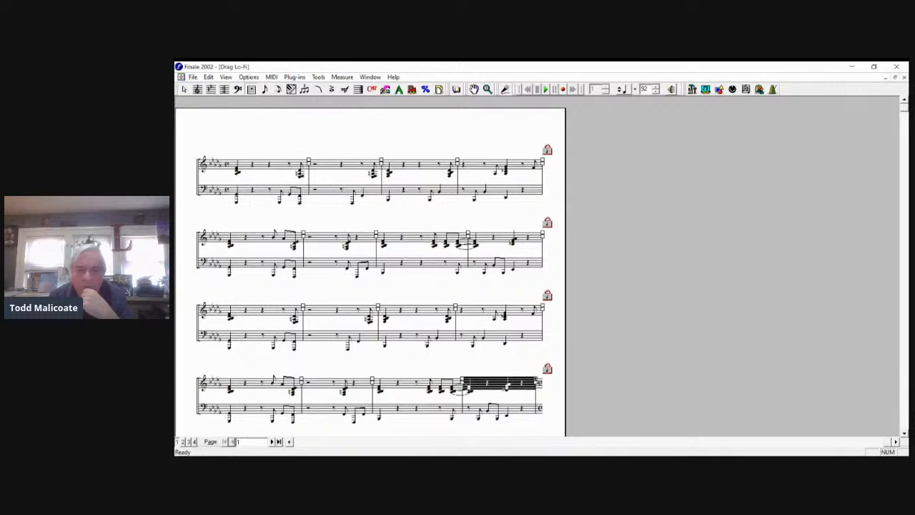
pyautogui.click(504, 204)
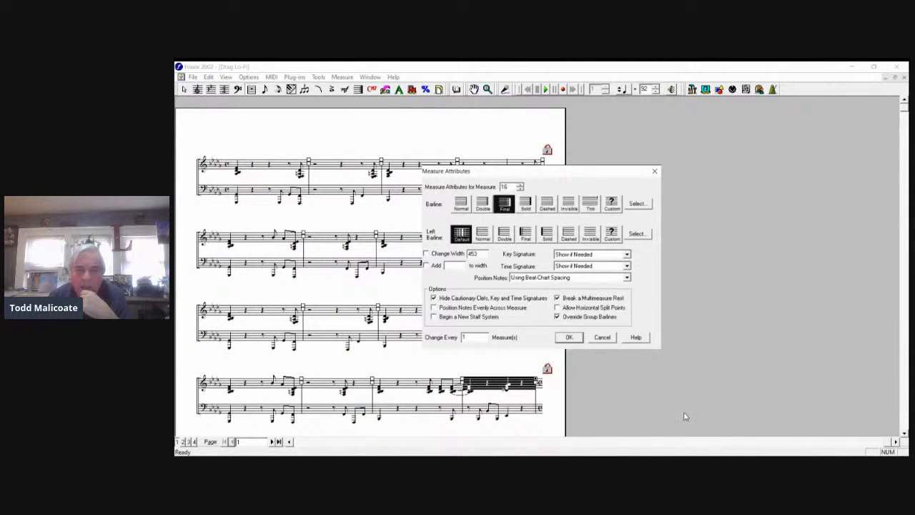
pyautogui.press('Return')
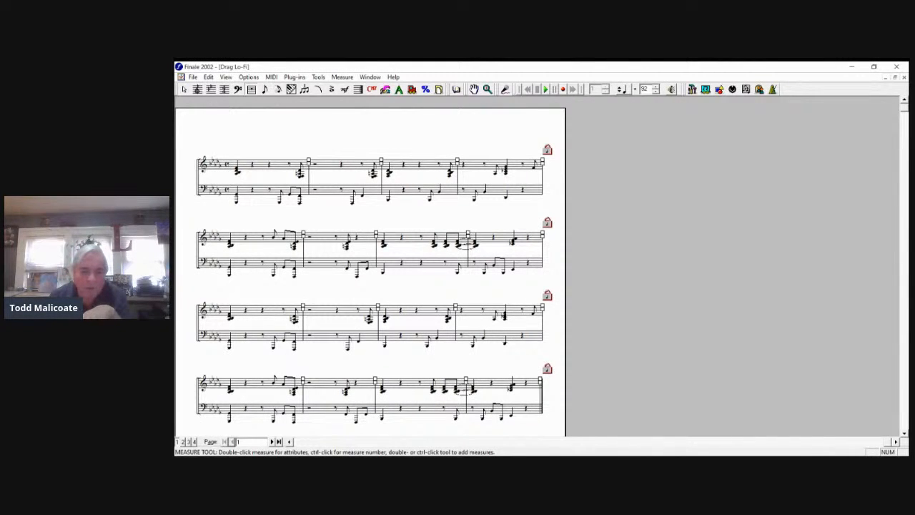
# - Enter a top-line F half note tied to a dotted quarter note F in the first treble measure of page 2
pyautogui.click(272, 442)
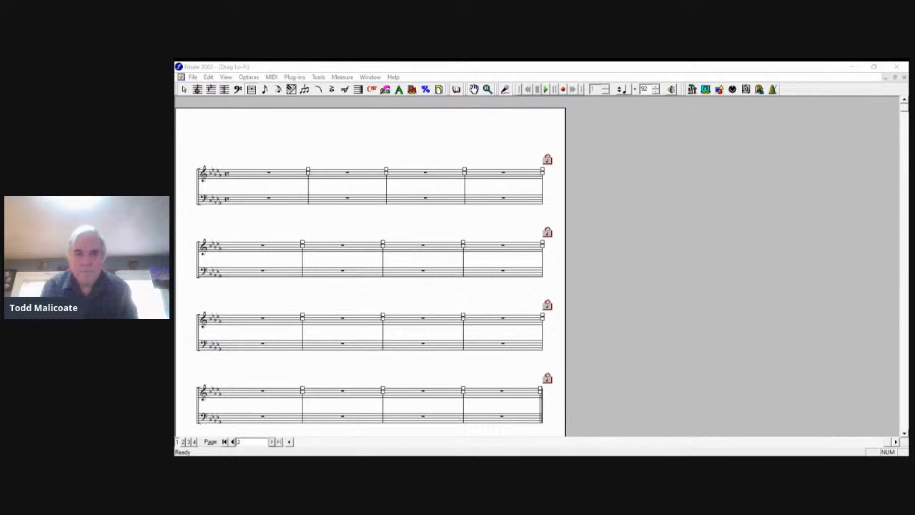
pyautogui.hotkey('alt', 'Tab')
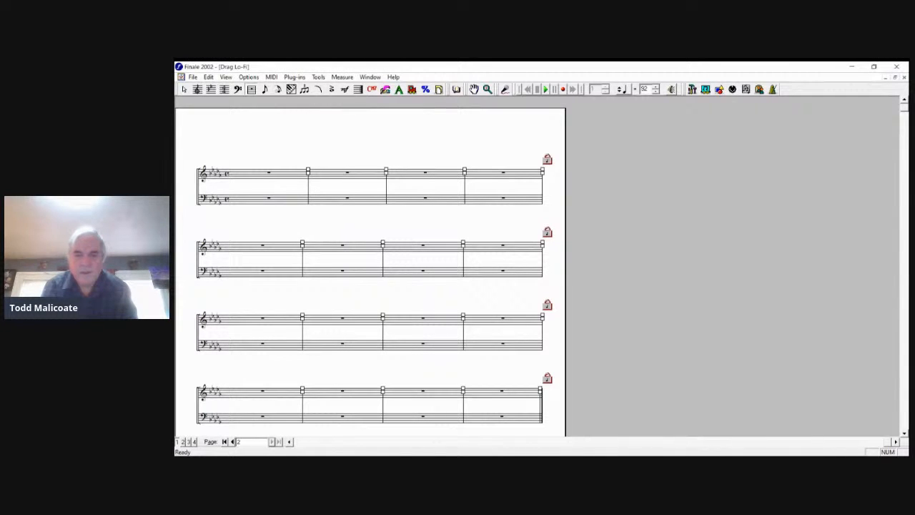
pyautogui.hotkey('alt', 'Tab')
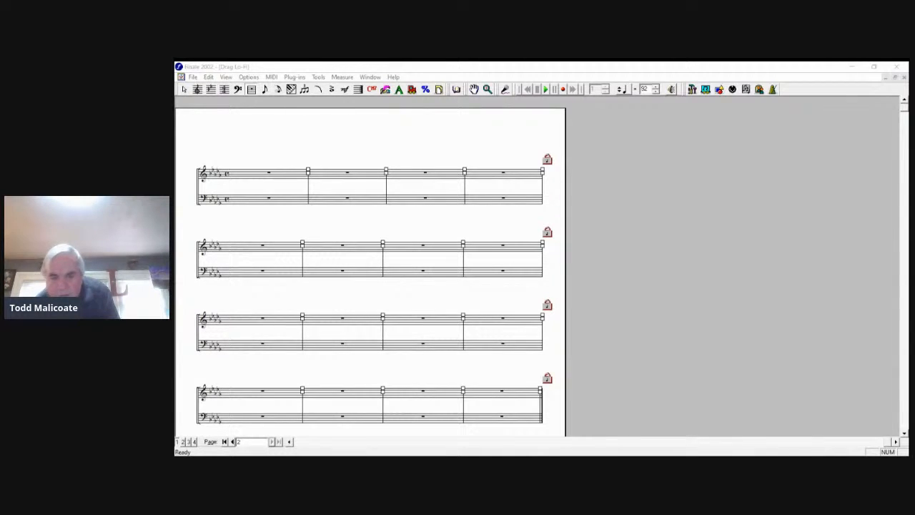
pyautogui.click(302, 202)
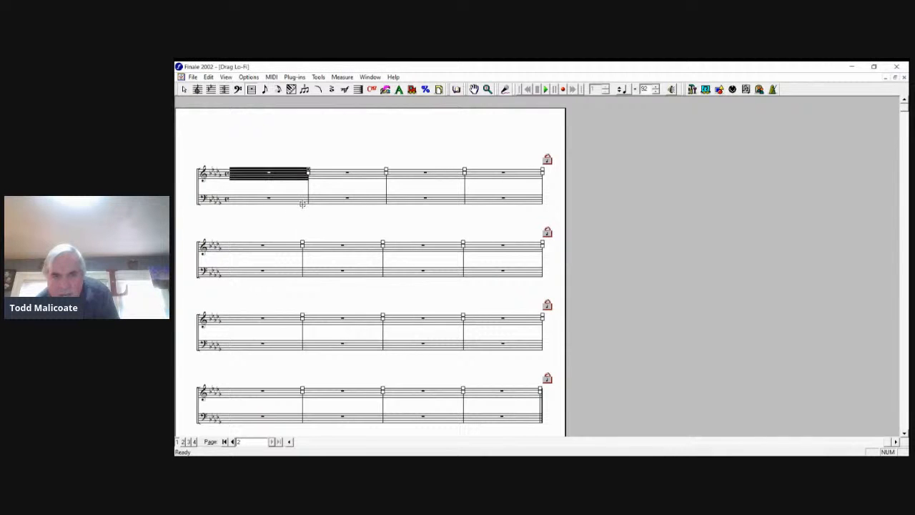
pyautogui.click(264, 89)
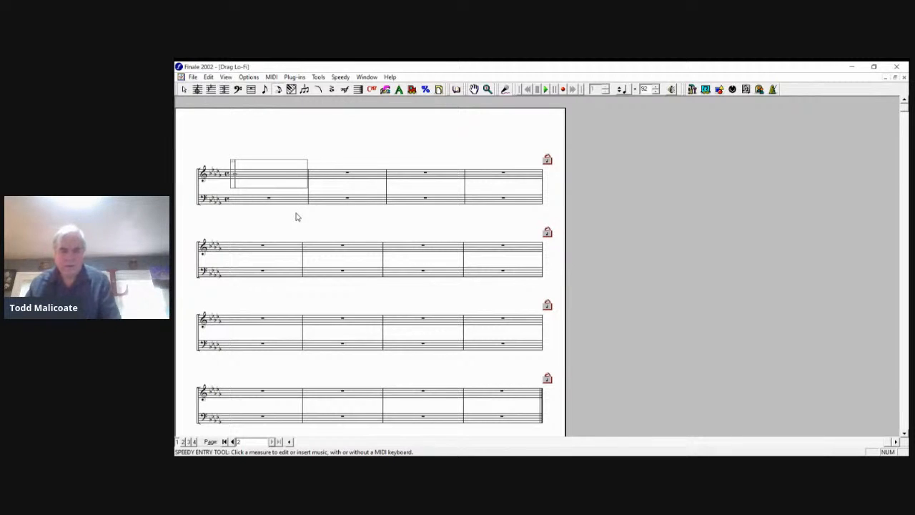
pyautogui.hotkey('ctrl', 'e')
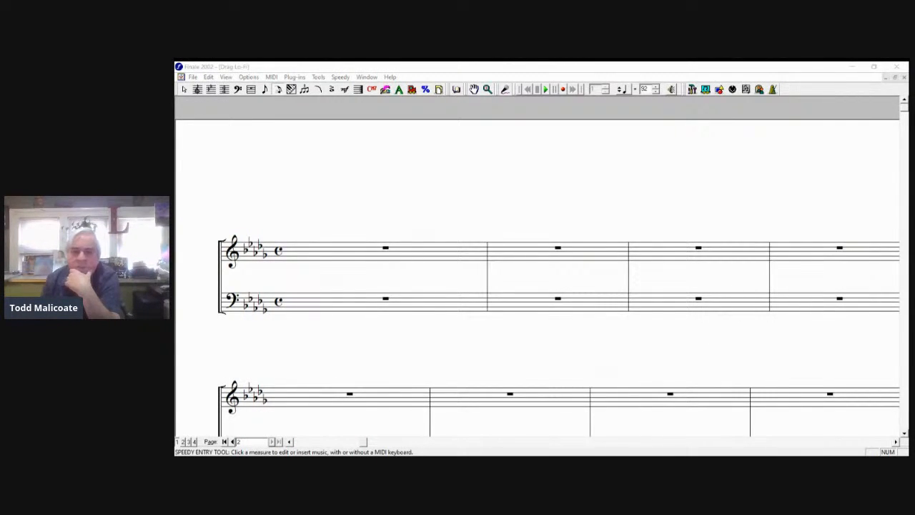
pyautogui.click(632, 406)
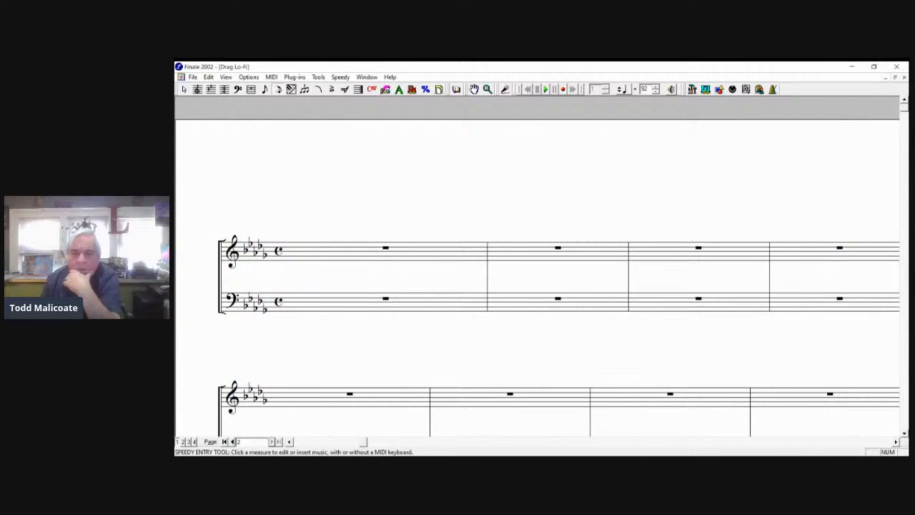
pyautogui.moveTo(364, 442); pyautogui.dragTo(387, 442)
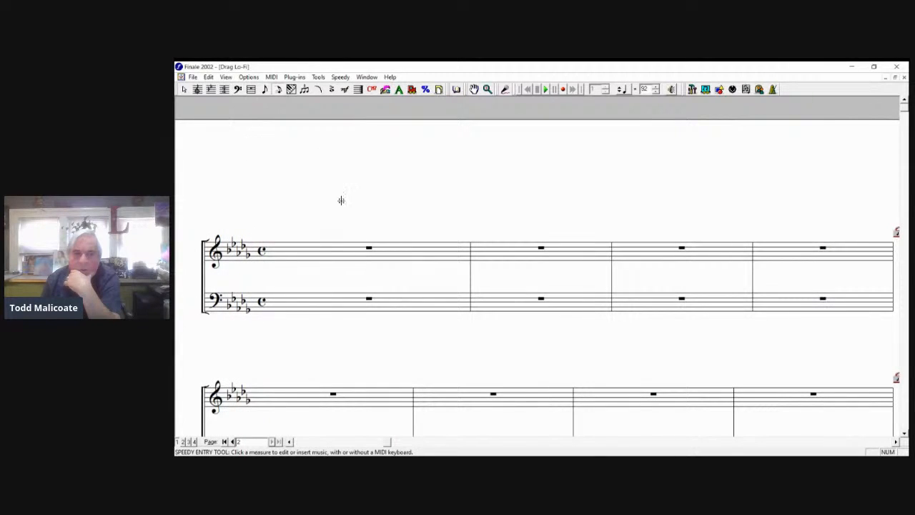
pyautogui.click(362, 293)
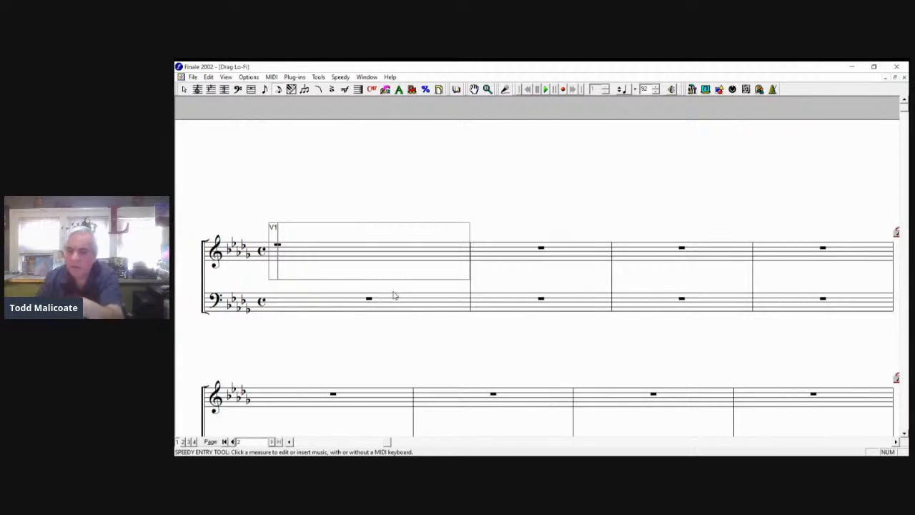
pyautogui.press('Up')
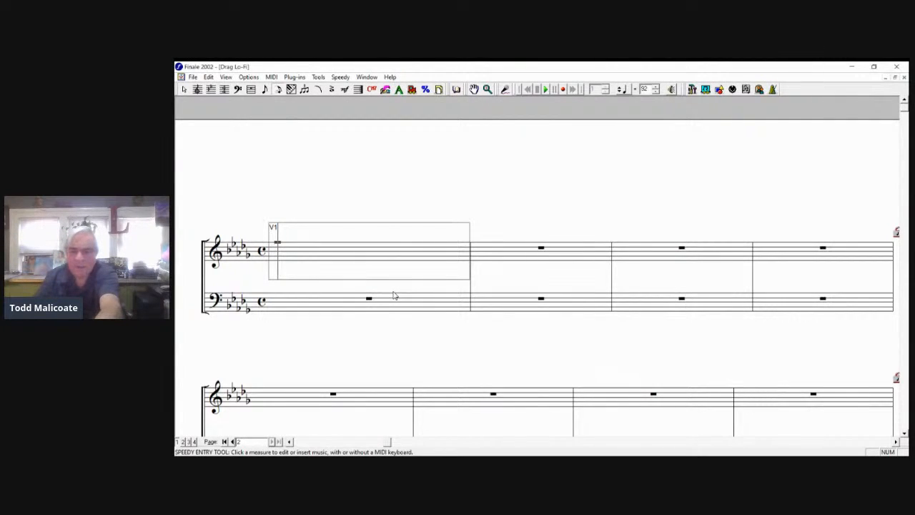
pyautogui.press('6')
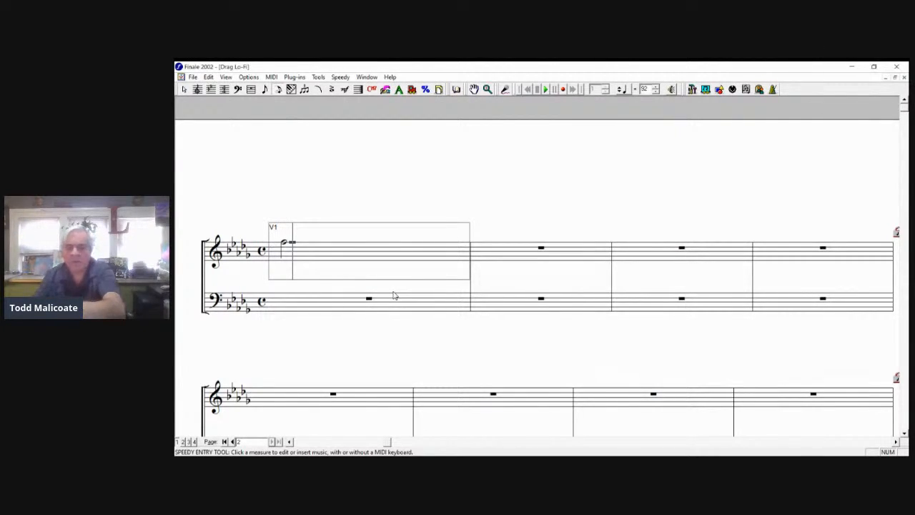
pyautogui.press('=')
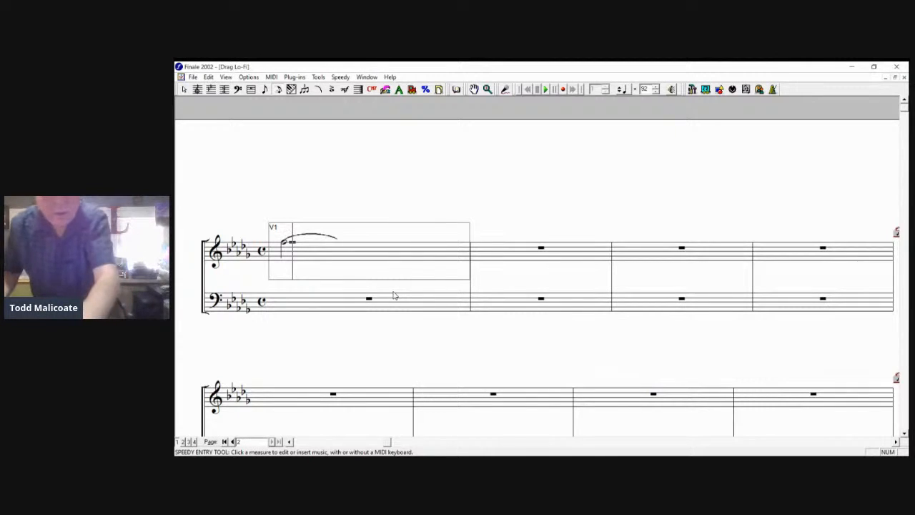
pyautogui.press('5')
pyautogui.press('.')
# - Complete the first treble measure of page 2 with an E-flat eighth note tied into the next measure
pyautogui.press('4')
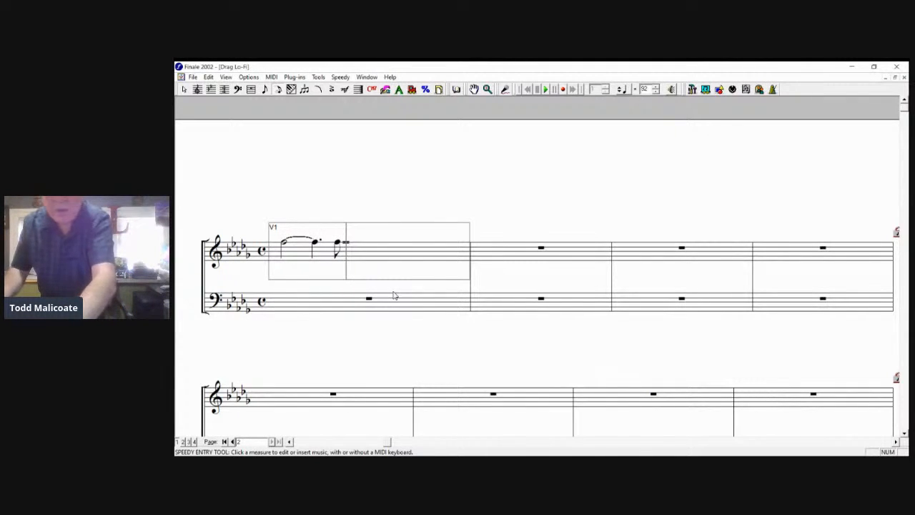
pyautogui.press('Left')
pyautogui.press('BackSpace')
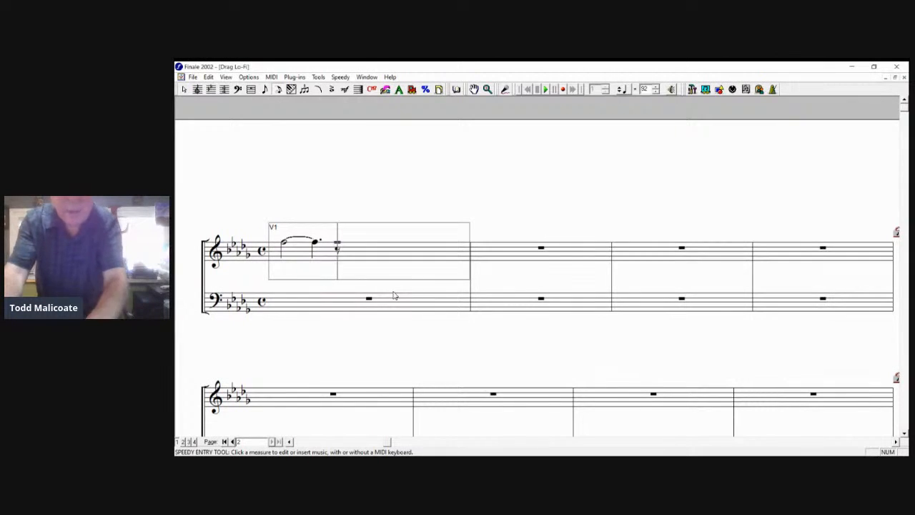
pyautogui.press('4')
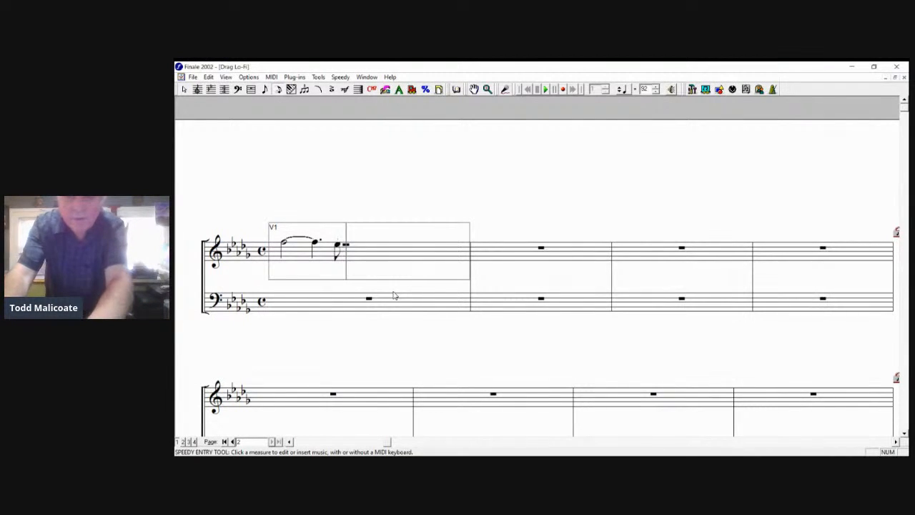
pyautogui.press('Right')
# - Fill the second treble measure with a dotted half note E-flat and a quarter note D-flat
pyautogui.press('6')
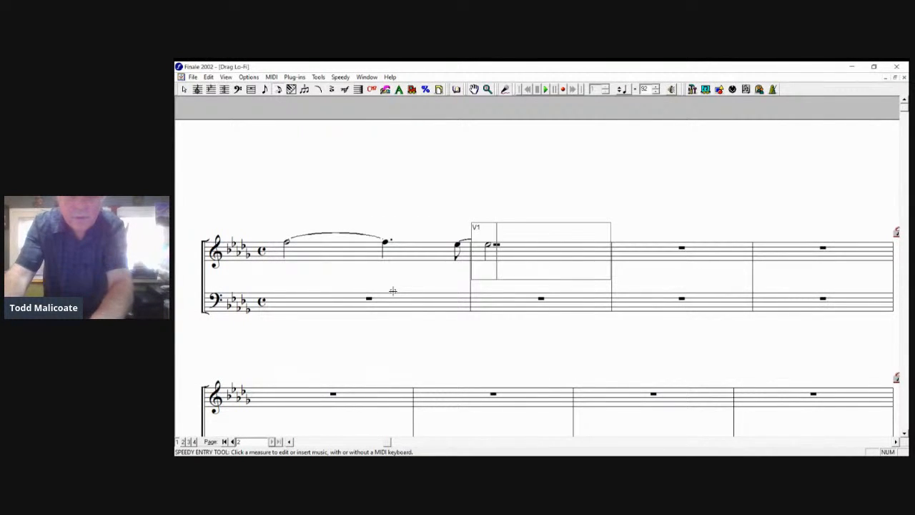
pyautogui.press('.')
pyautogui.press('5')
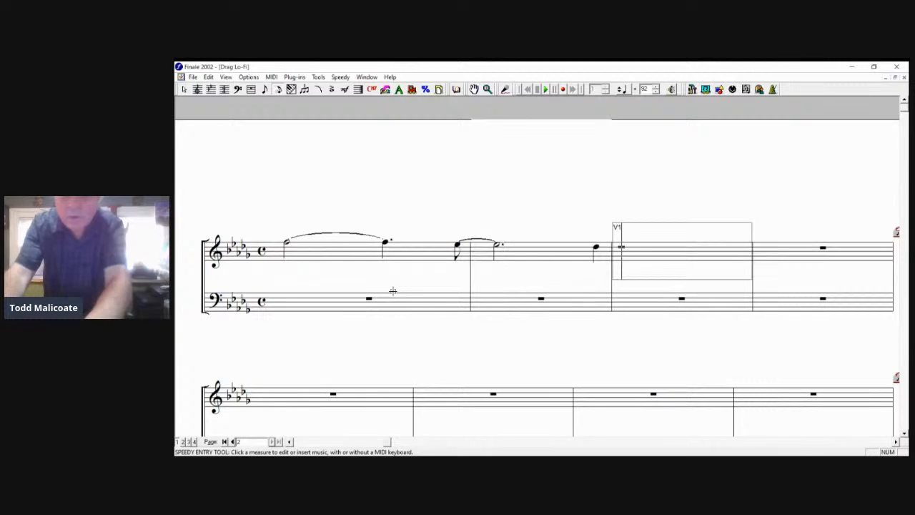
# - Enter a whole note F in the third treble measure, tied to a half note F, followed by a half note G-flat
pyautogui.press('7')
pyautogui.press('t')
pyautogui.press('Right')
pyautogui.press('6')
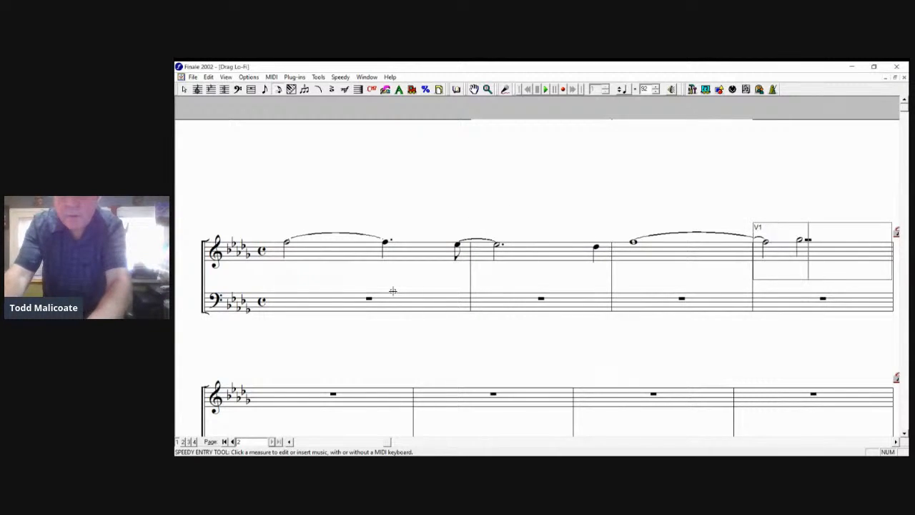
pyautogui.press('Right')
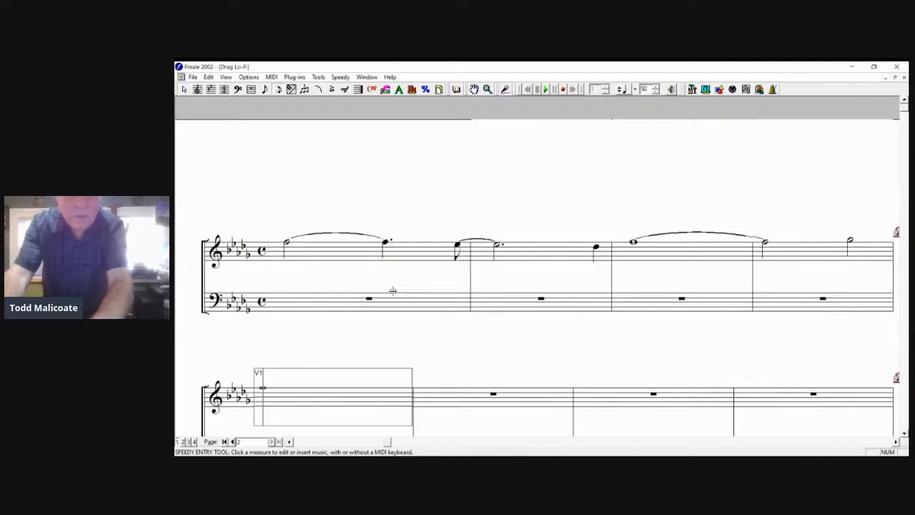
# - Enter a half note F in the first treble measure of the second system
pyautogui.press('6')
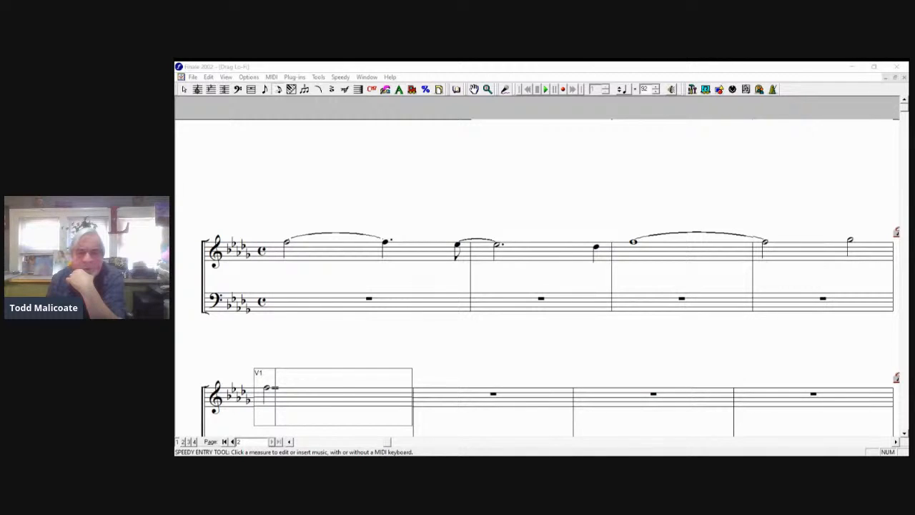
pyautogui.hotkey('alt', 'Tab')
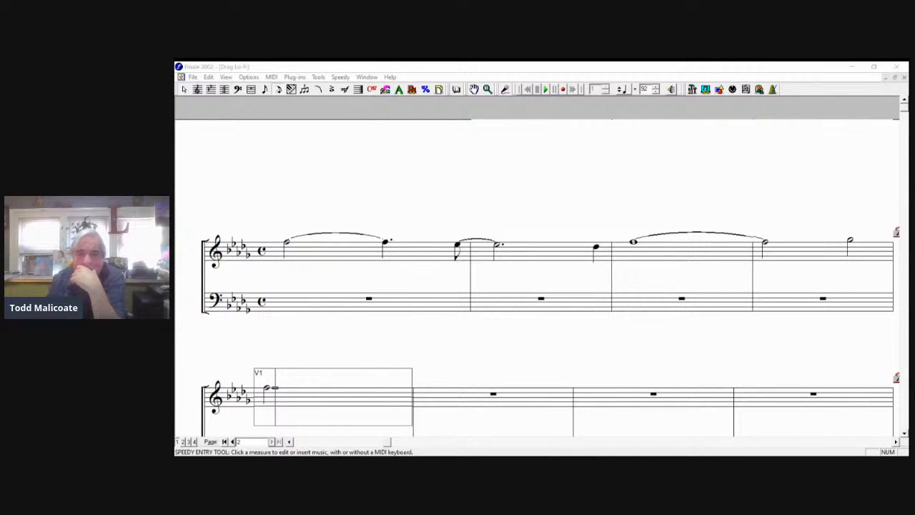
# - Replace the dotted half and quarter notes in the second treble measure of the first system with a whole note E-flat
pyautogui.click(585, 312)
pyautogui.press('Right')
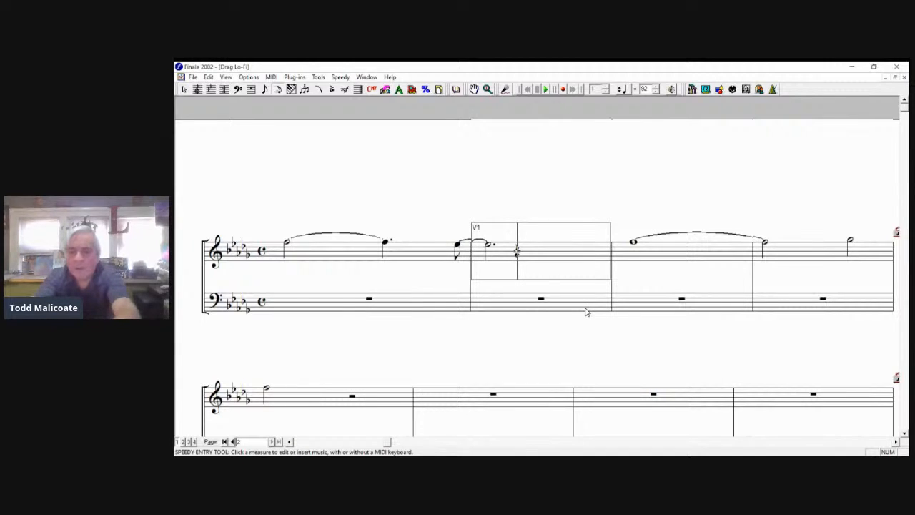
pyautogui.press('Delete')
pyautogui.press('Left')
pyautogui.press('7')
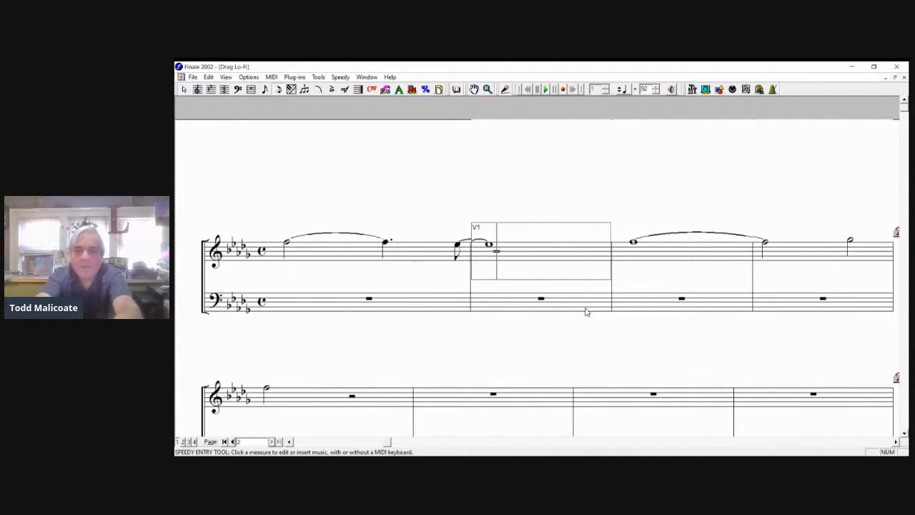
pyautogui.press('0')
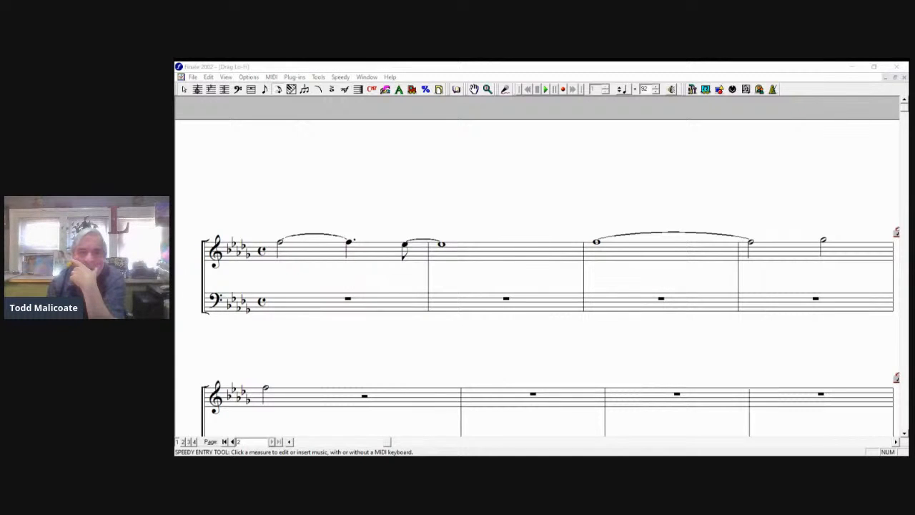
pyautogui.hotkey('alt', 'Tab')
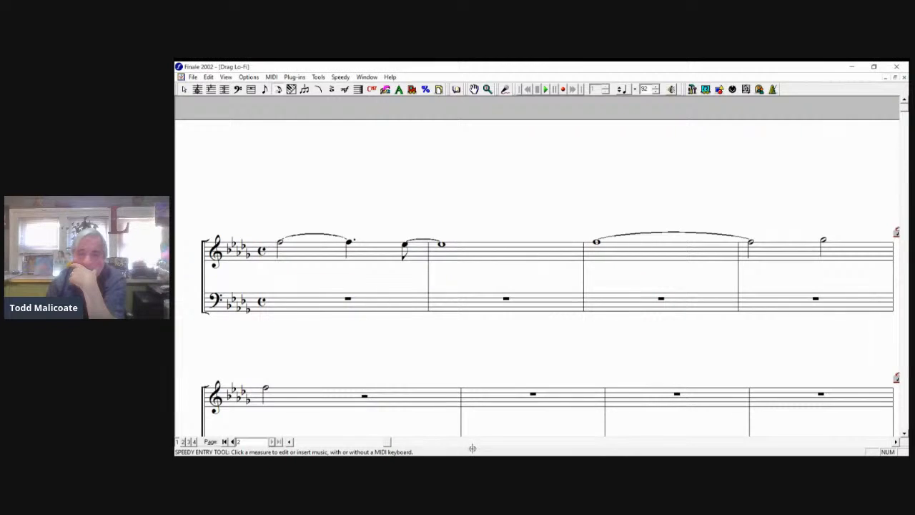
# - Tie the opening half note F of the second system to an eighth note F
pyautogui.press('0')
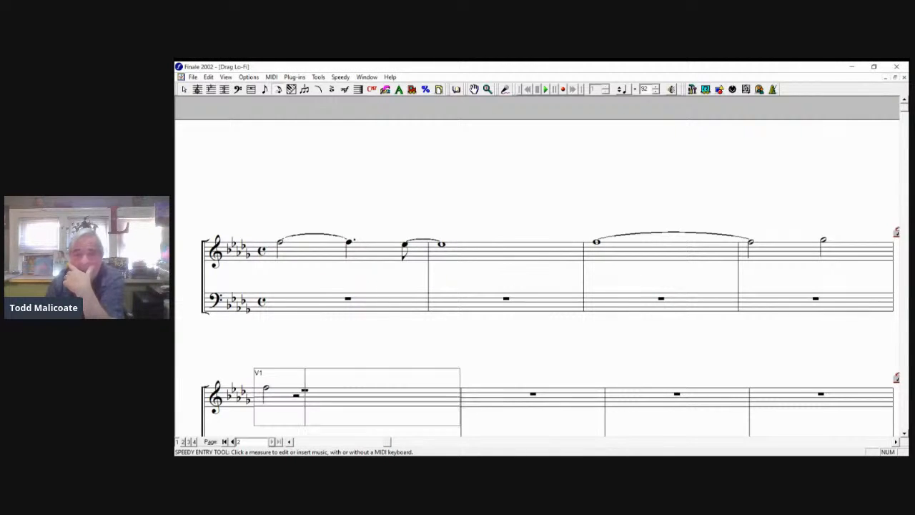
pyautogui.press('Left')
pyautogui.press('Left')
pyautogui.press('Up')
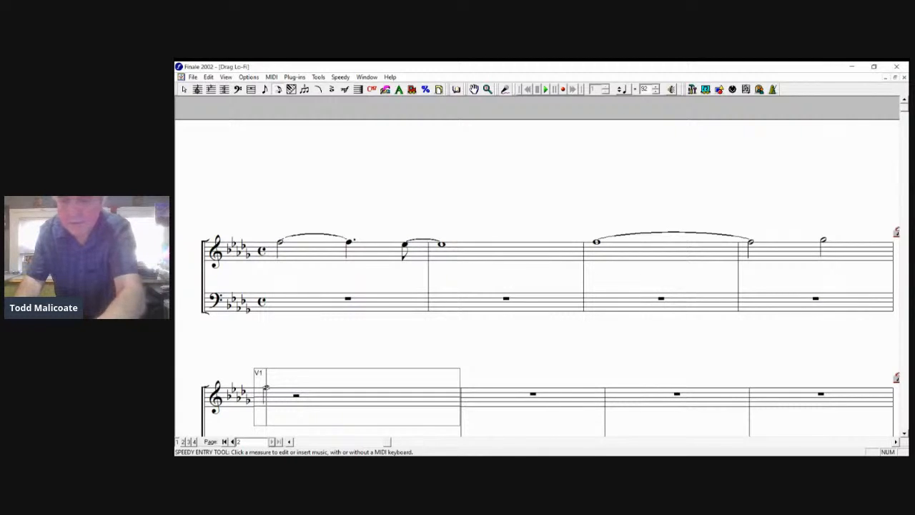
pyautogui.press('=')
pyautogui.press('Right')
pyautogui.press('4')
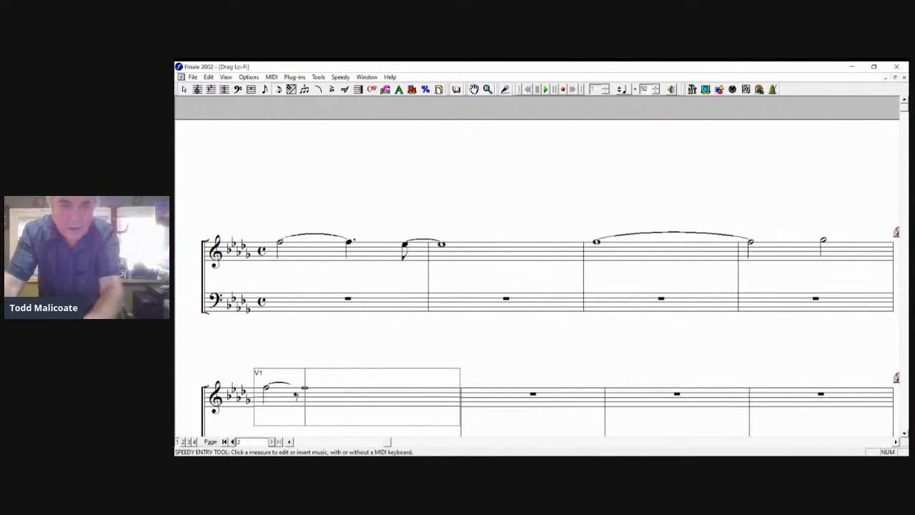
# - Complete the second system's first treble measure with eighth notes E-flat, D-flat and E-flat, tying the last into the next measure
pyautogui.press('Down')
pyautogui.press('4')
pyautogui.press('Down')
pyautogui.press('4')
pyautogui.press('Up')
pyautogui.press('4')
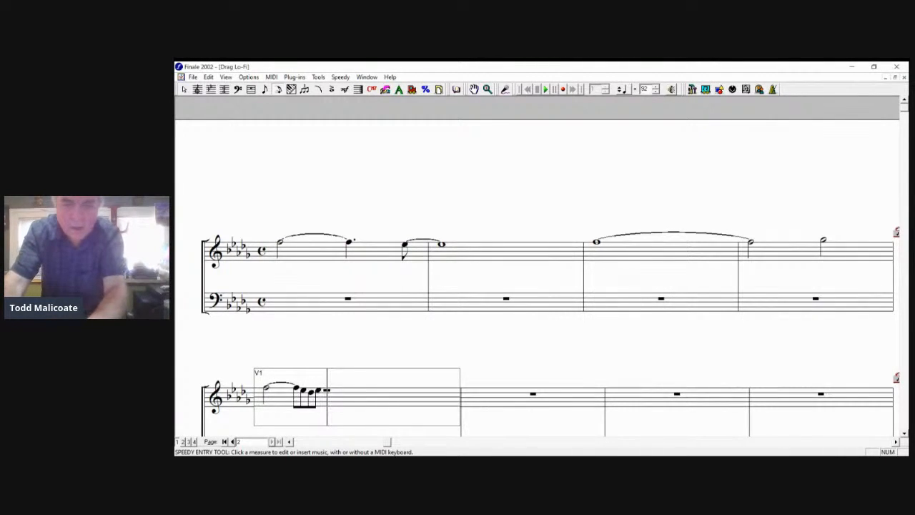
pyautogui.press('Right')
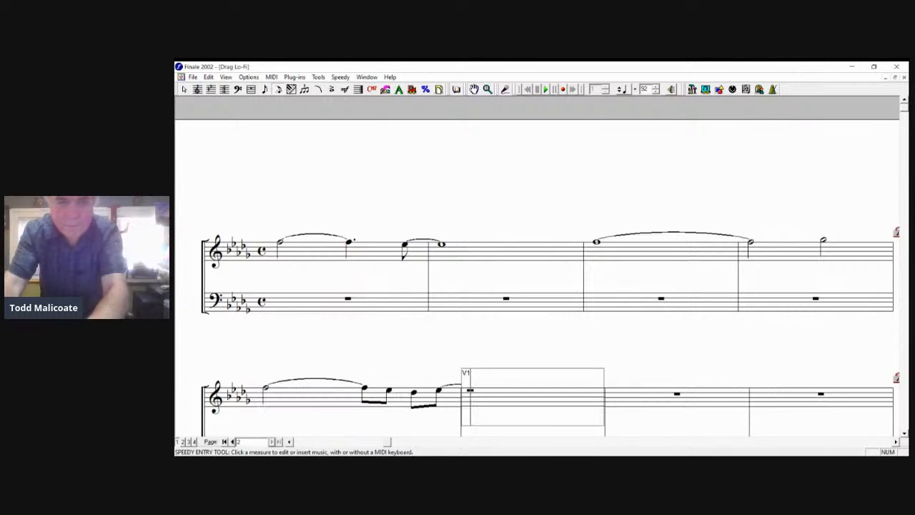
# - Fill the rest of the second treble system with a whole note E-flat, a whole note F tied to a half note F, and a half note A-flat
pyautogui.press('7')
pyautogui.press('Right')
pyautogui.press('7')
pyautogui.press('=')
pyautogui.press('Right')
pyautogui.press('6')
pyautogui.press('6')
pyautogui.press('Right')
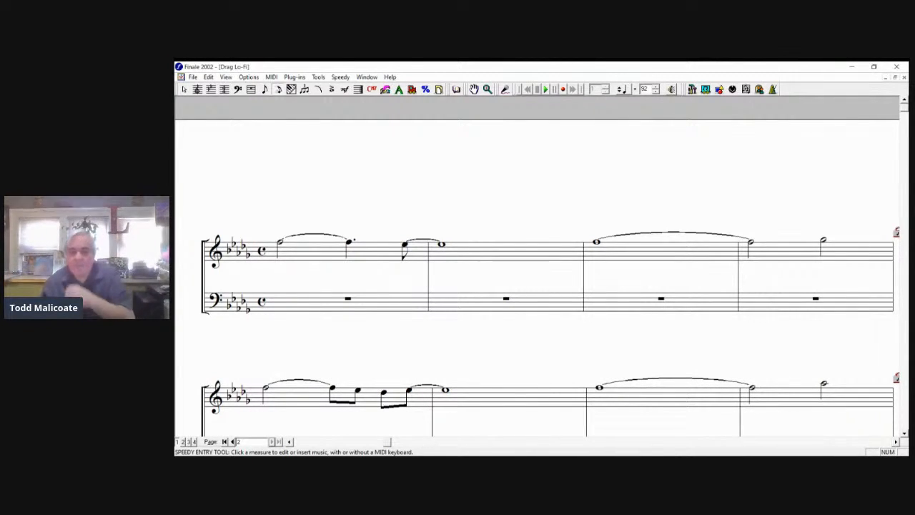
pyautogui.hotkey('alt', 'Tab')
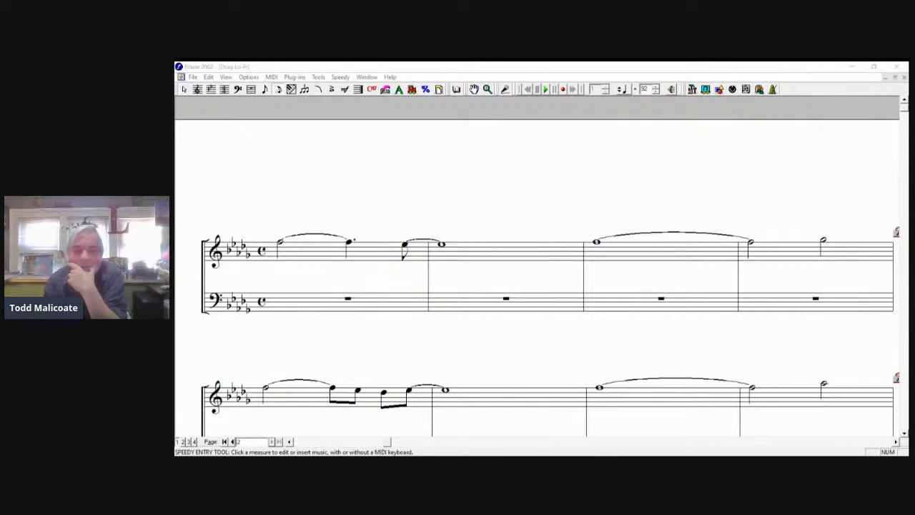
pyautogui.hotkey('alt', 'Tab')
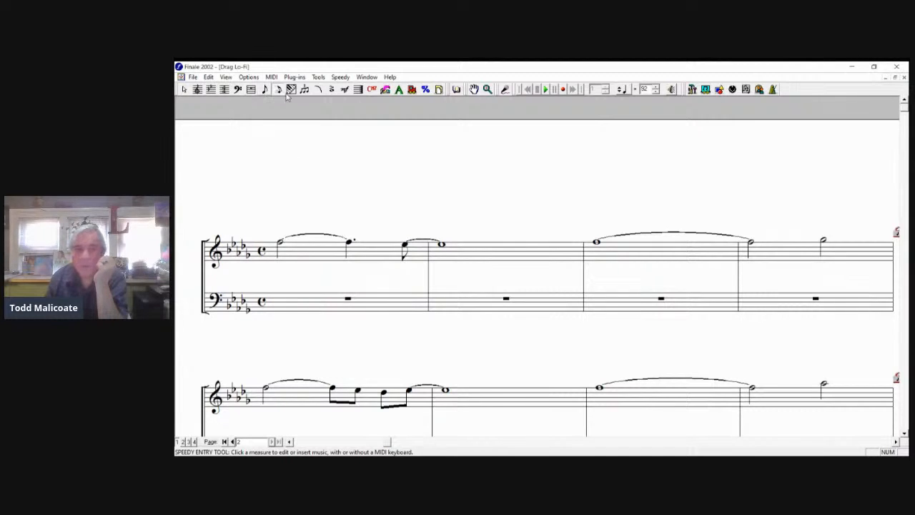
pyautogui.hotkey('alt', 'Tab')
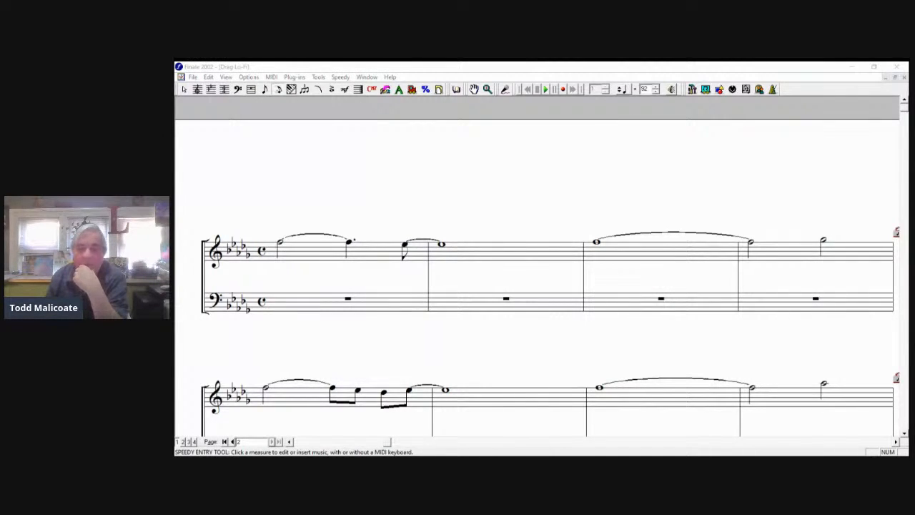
pyautogui.hotkey('alt', 'Tab')
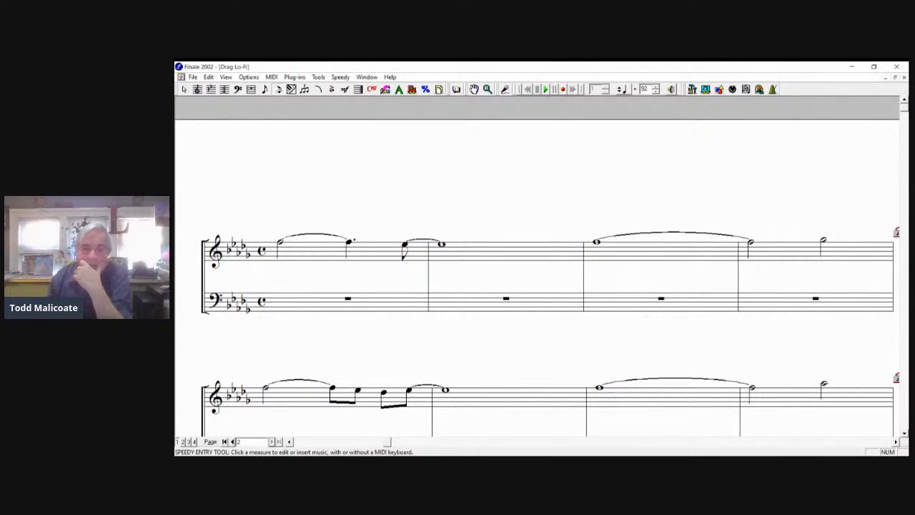
# - Add tied D-flat and B-flat below the half note F and dotted quarter note F in the first treble measure of page 2
pyautogui.click(313, 284)
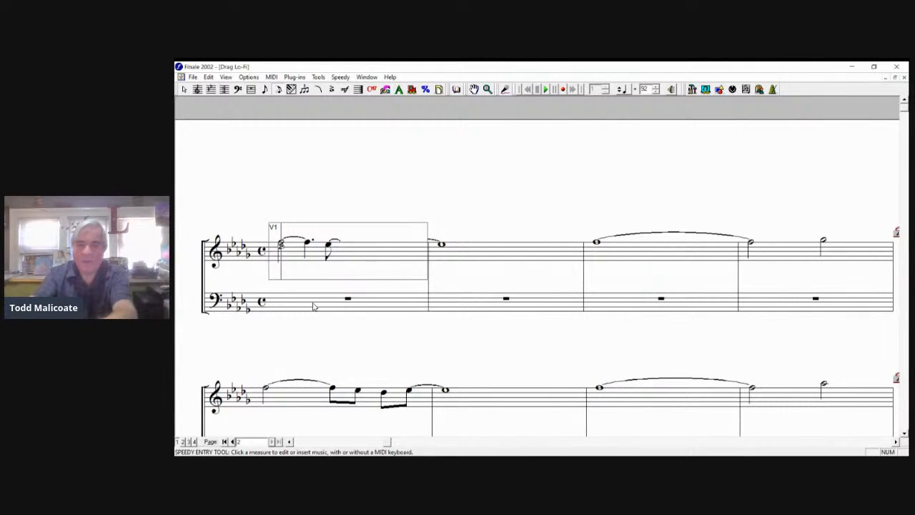
pyautogui.press('Down')
pyautogui.press('Return')
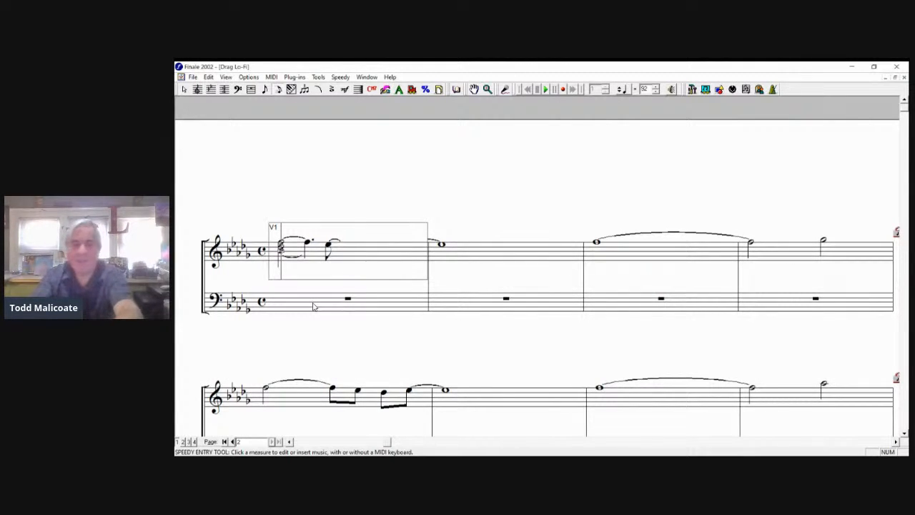
pyautogui.press('=')
pyautogui.press('Right')
pyautogui.press('Return')
pyautogui.press('Down')
pyautogui.press('Down')
pyautogui.press('Return')
# - Add D-flat and A-natural below the E-flat eighth note in the first treble measure, tying both into the next measure
pyautogui.press('Right')
pyautogui.press('Down')
pyautogui.press('Return')
pyautogui.press('+')
pyautogui.press('Up')
pyautogui.press('Up')
pyautogui.press('Return')
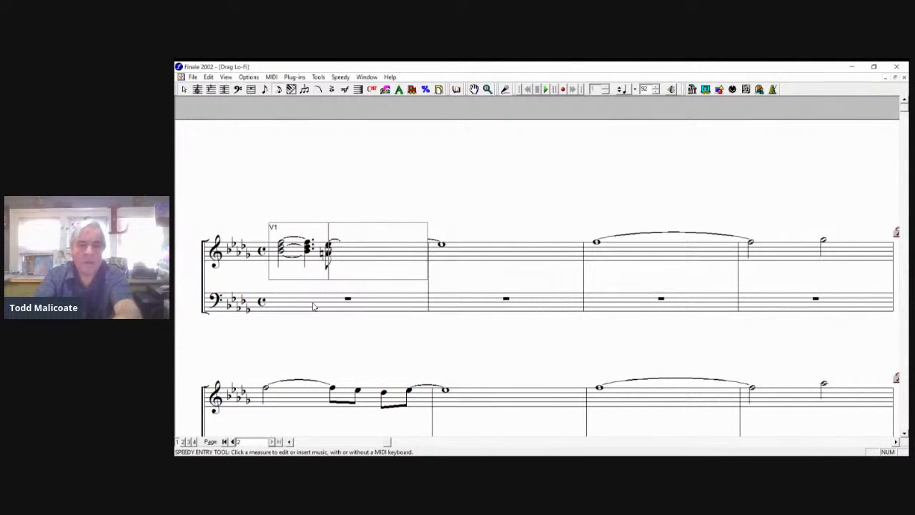
pyautogui.press('Up')
pyautogui.press('Up')
pyautogui.press('Return')
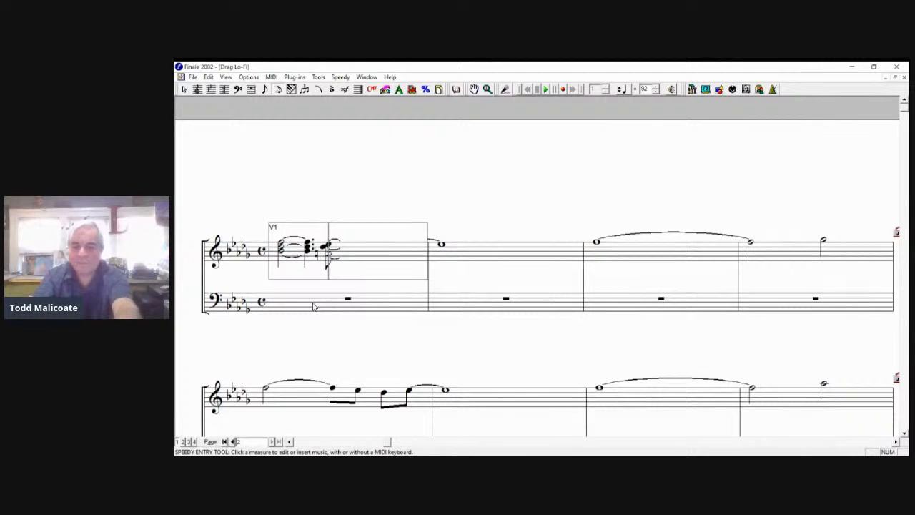
# - Add A-natural and D-flat below the whole note E-flat in the second treble measure
pyautogui.press('Right')
pyautogui.press('Up')
pyautogui.press('Up')
pyautogui.press('Return')
# - Add D-flat and B-flat below the whole note F in the third treble measure and its tied half note, with matching ties
pyautogui.press('Right')
pyautogui.press('Return')
pyautogui.press('Down')
pyautogui.press('Down')
pyautogui.press('Return')
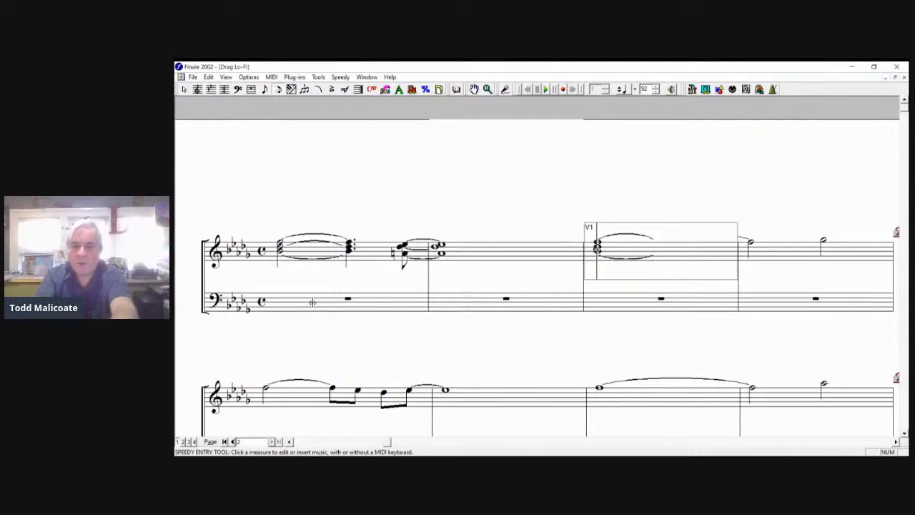
pyautogui.press('Right')
pyautogui.press('Return')
pyautogui.press('Down')
pyautogui.press('Down')
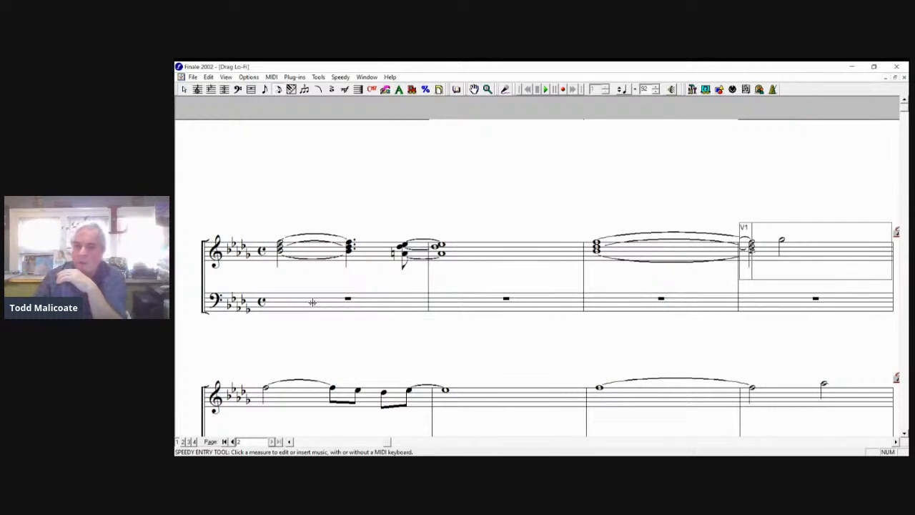
# - Add E-flat and C-flat below the half note G-flat in the fourth treble measure
pyautogui.press('Right')
pyautogui.press('Up')
pyautogui.press('Up')
pyautogui.press('Up')
pyautogui.press('Return')
pyautogui.press('Down')
pyautogui.press('Down')
pyautogui.press('Return')
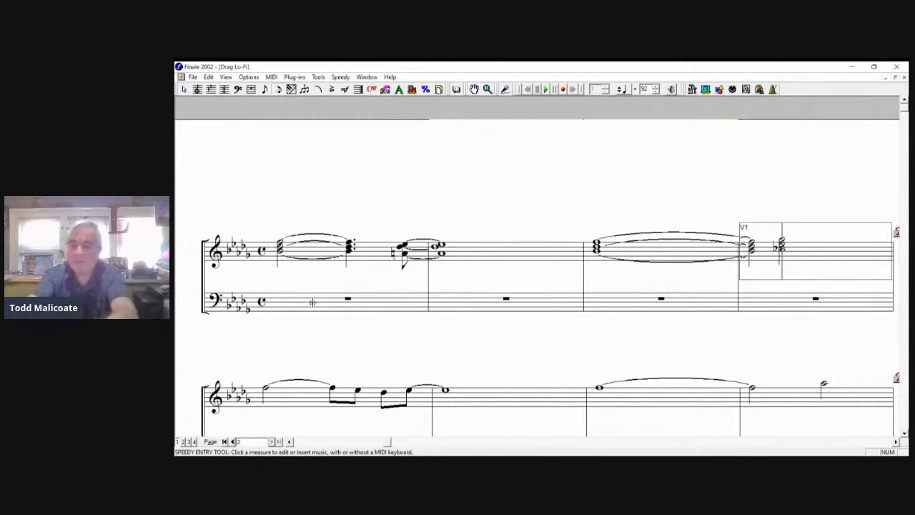
# - Add tied D-flat and B-flat below the half note F and first eighth note F that open the second treble system
pyautogui.press('Right')
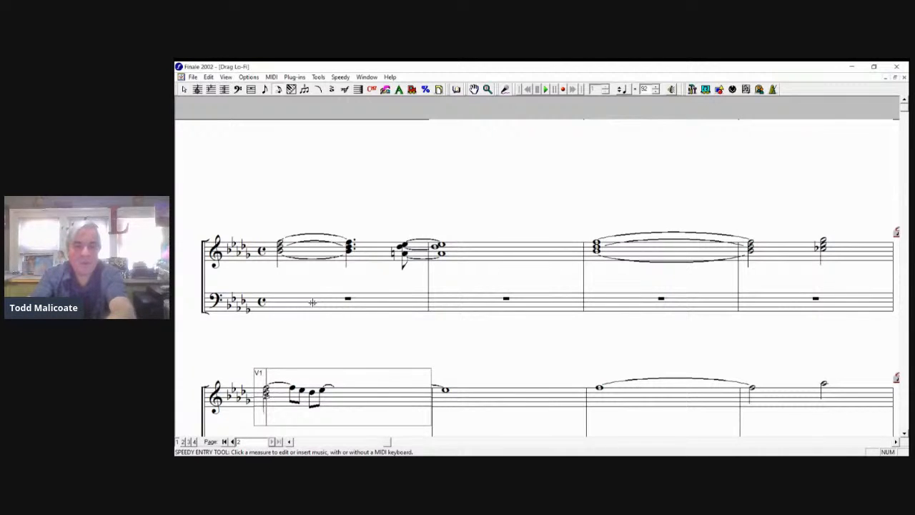
pyautogui.press('=')
pyautogui.press('Down')
pyautogui.press('Down')
pyautogui.press('=')
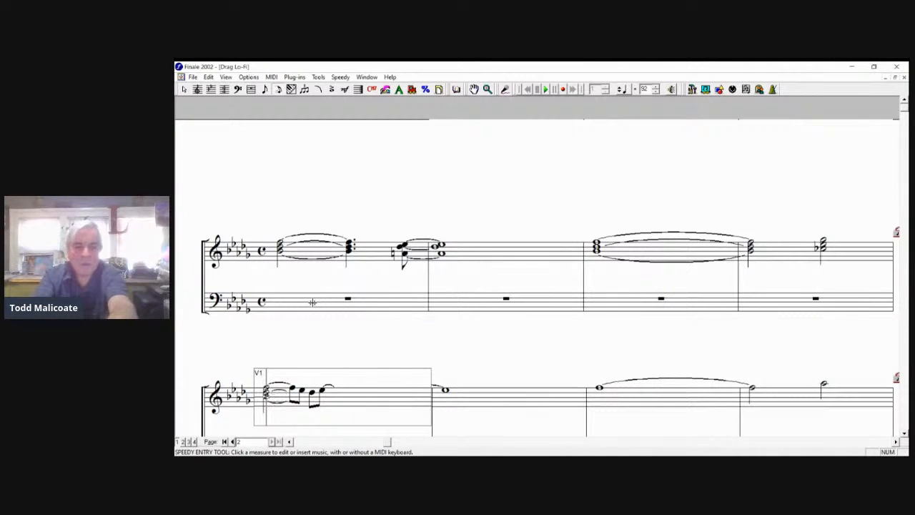
pyautogui.press('Right')
pyautogui.press('Return')
pyautogui.press('Up')
pyautogui.press('Up')
pyautogui.press('Return')
# - Add D-flat and A-natural below the last E-flat eighth note of the second system's first measure, tying both into the next measure
pyautogui.press('Right')
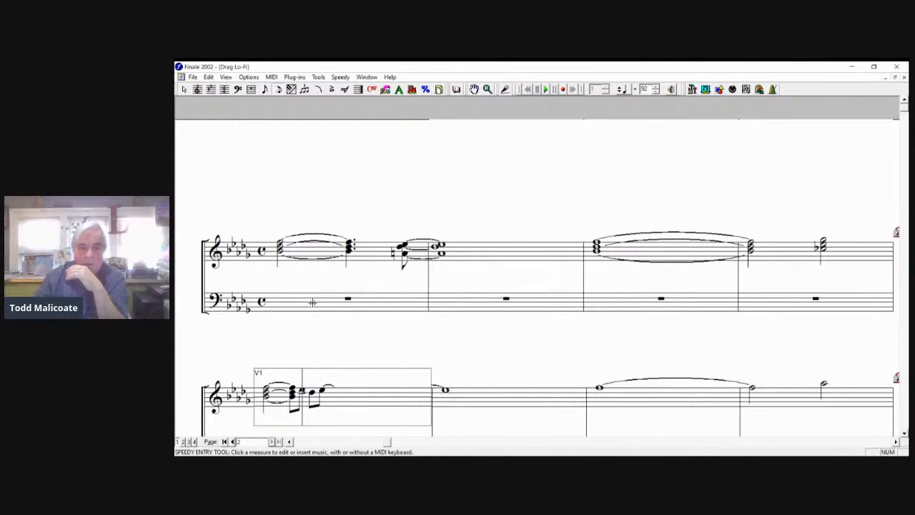
pyautogui.press('Right')
pyautogui.press('Right')
pyautogui.press('Down')
pyautogui.press('Return')
pyautogui.press('Down')
pyautogui.press('Down')
pyautogui.press('Down')
pyautogui.press('Return')
pyautogui.press('+')
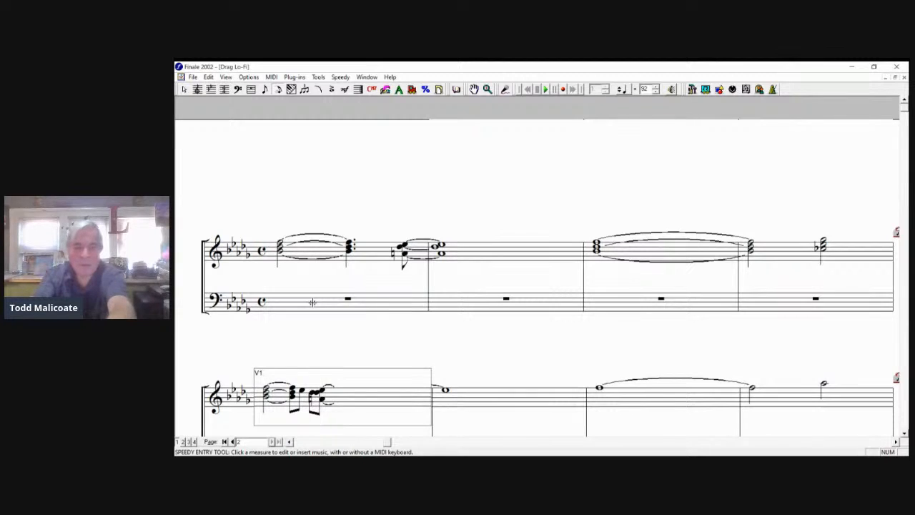
# - Add D-flat and A-natural below the whole note E-flat in the second treble measure of the second system
pyautogui.press('Right')
pyautogui.press('Down')
pyautogui.press('Down')
pyautogui.press('Down')
pyautogui.press('Return')
# - Add B-flat and D-flat below the second system's whole note F and its tied half note, with matching ties
pyautogui.press('Right')
pyautogui.press('Up')
pyautogui.press('Return')
pyautogui.press('=')
pyautogui.press('Up')
pyautogui.press('Up')
pyautogui.press('Return')
pyautogui.press('=')
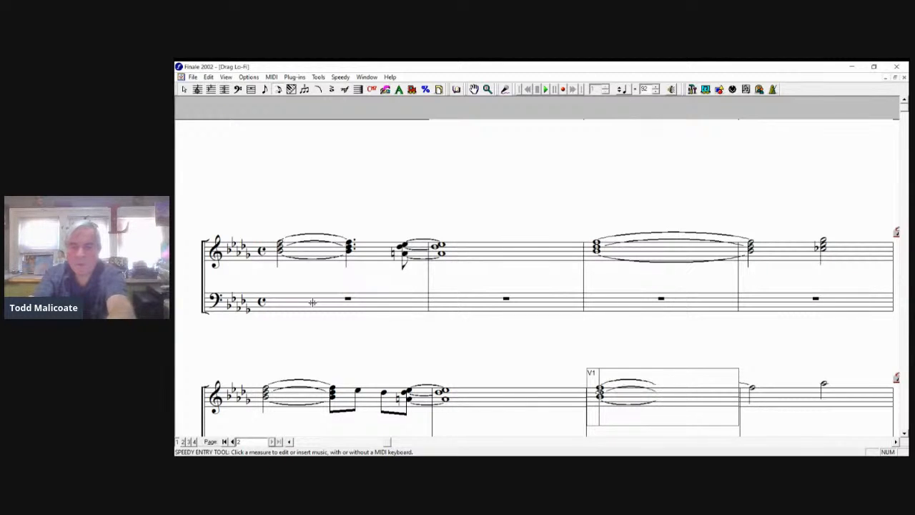
pyautogui.press('Right')
pyautogui.press('Return')
pyautogui.press('Down')
pyautogui.press('Down')
# - Add E-flat and C-flat below the half note A-flat that ends the second treble system
pyautogui.press('Right')
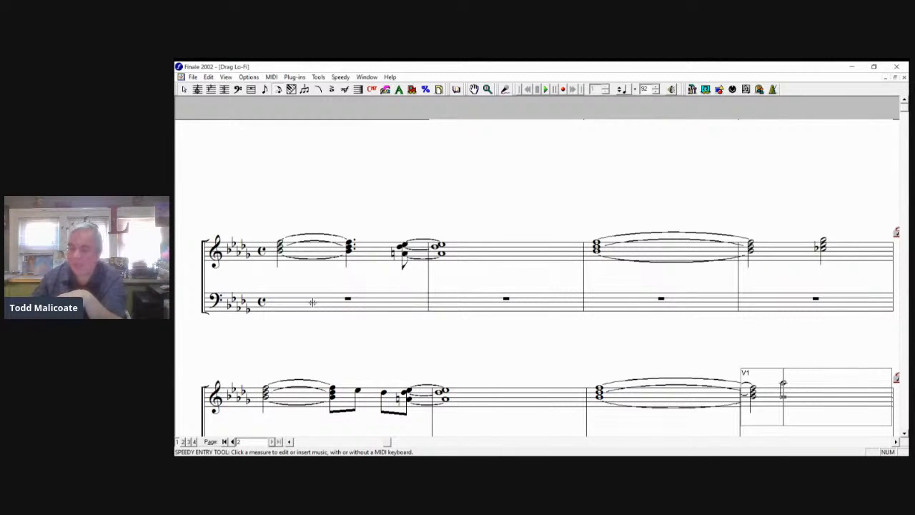
pyautogui.press('Up')
pyautogui.press('Return')
pyautogui.press('-')
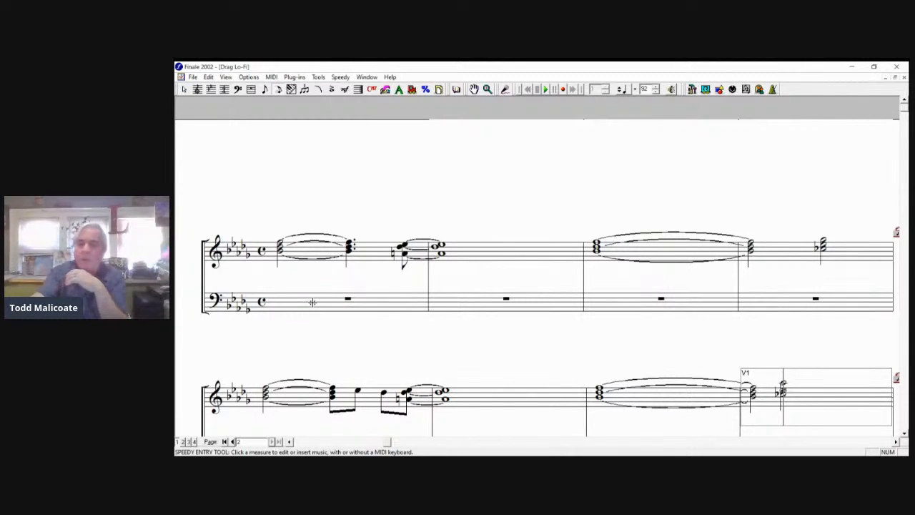
pyautogui.press('Escape')
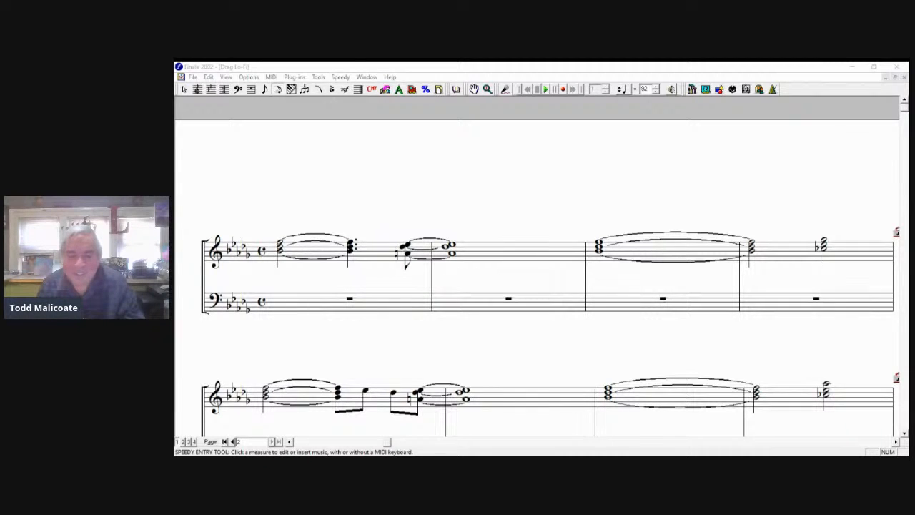
# - Enter a half note G-flat tied to a dotted quarter note G-flat in the first bass measure of page 2
pyautogui.click(384, 375)
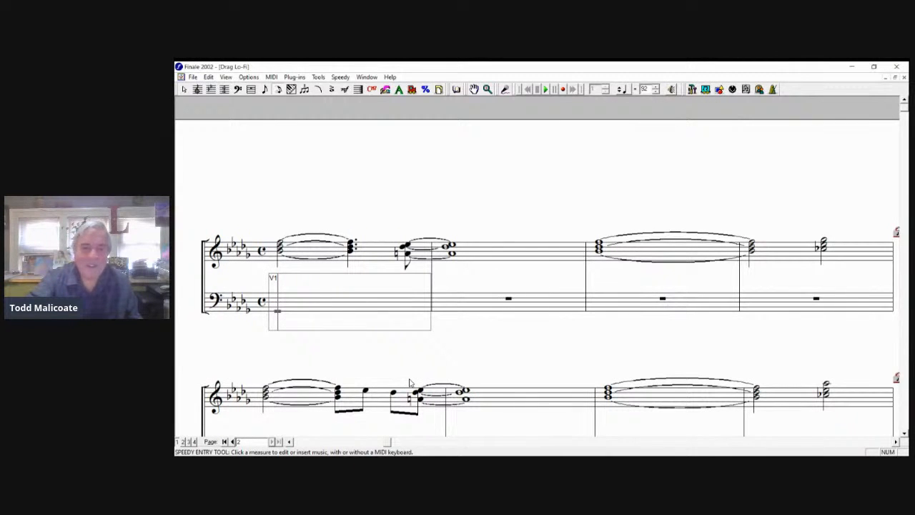
pyautogui.press('6')
pyautogui.press('.')
pyautogui.press('=')
pyautogui.press('5')
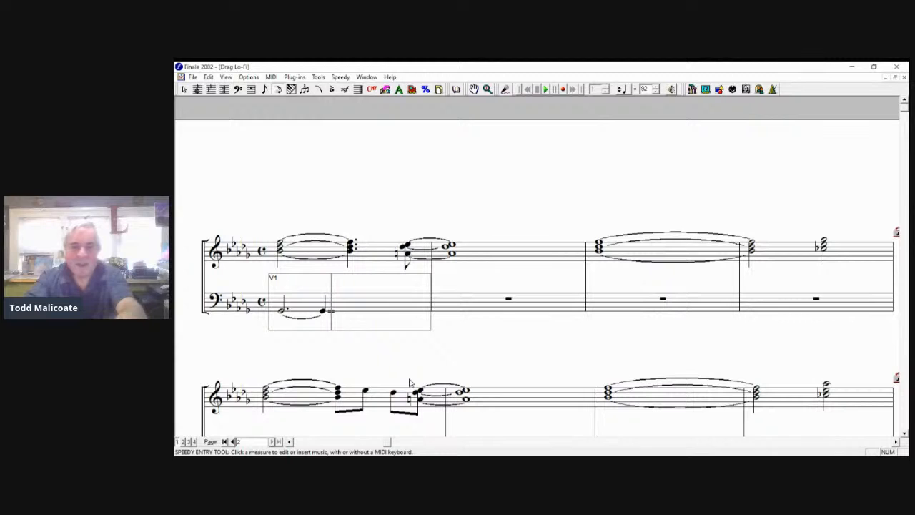
pyautogui.press('Left')
pyautogui.press('Left')
pyautogui.press('6')
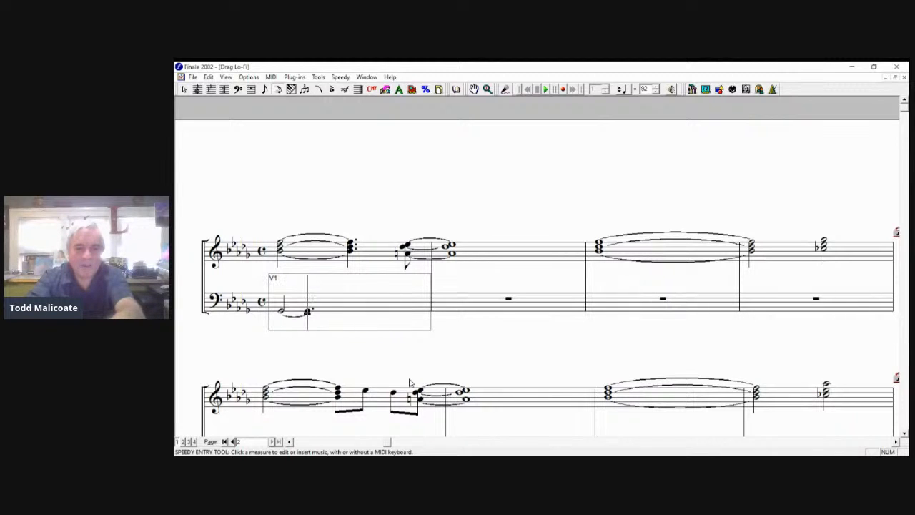
# - Complete the first bass measure with an eighth note F tied into the next measure
pyautogui.press('Right')
pyautogui.press('4')
pyautogui.press('=')
pyautogui.press('Right')
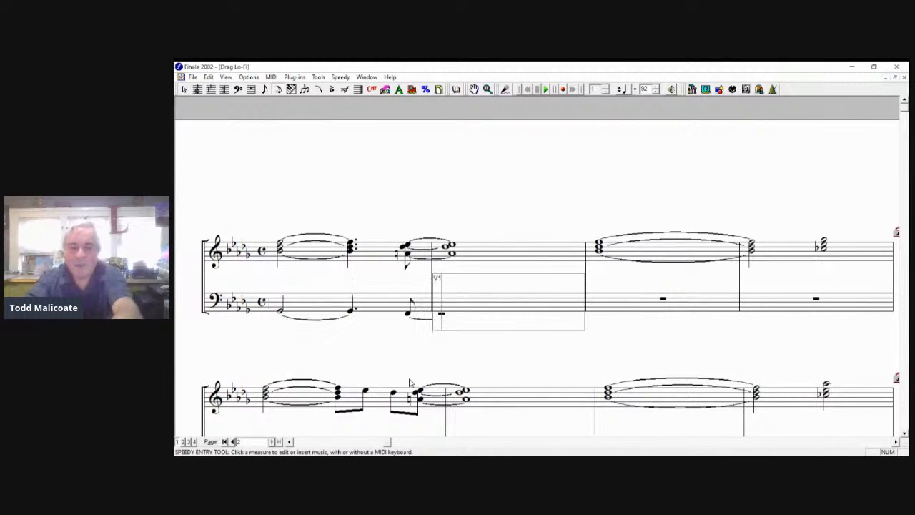
# - Enter a whole note F in the second bass measure and a whole note B-flat tied forward in the third
pyautogui.press('7')
pyautogui.press('Right')
pyautogui.press('Up')
pyautogui.press('Up')
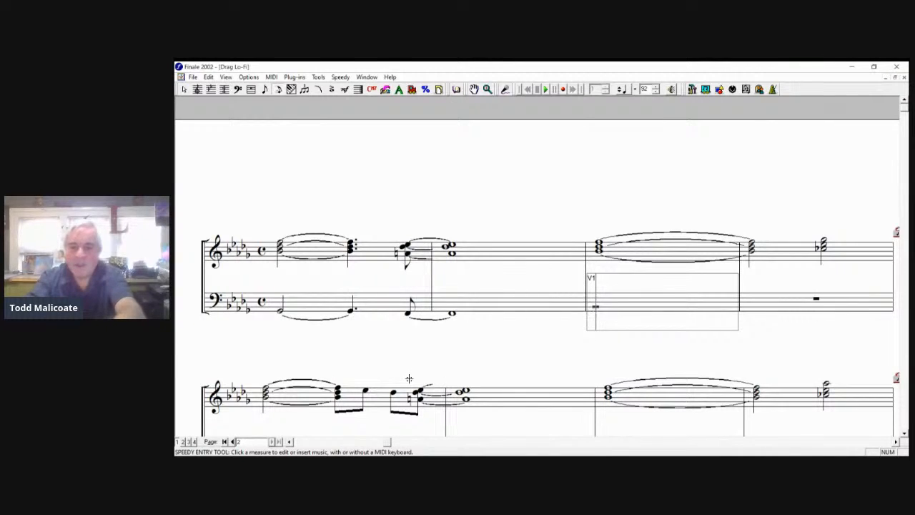
pyautogui.press('7')
pyautogui.press('=')
# - Fill the first system's fourth bass measure with half notes B-flat and D-flat
pyautogui.press('Right')
pyautogui.press('6')
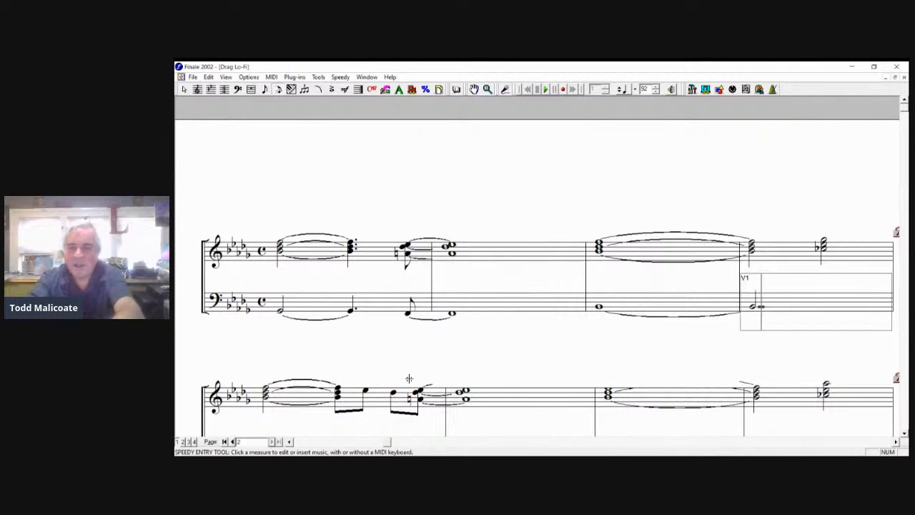
pyautogui.press('Right')
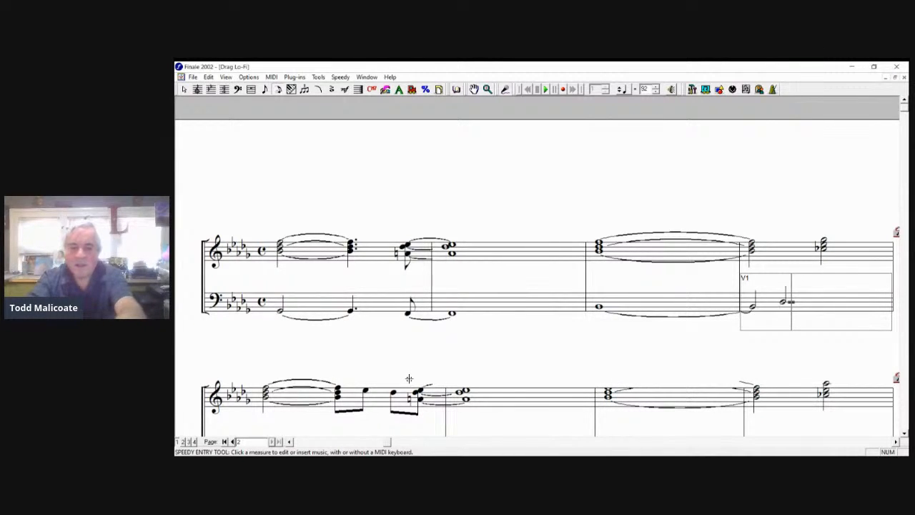
pyautogui.press('6')
# - Enter a half note G-flat tied to a dotted quarter G-flat, plus an eighth note F, in the second system's first bass measure
pyautogui.press('Right')
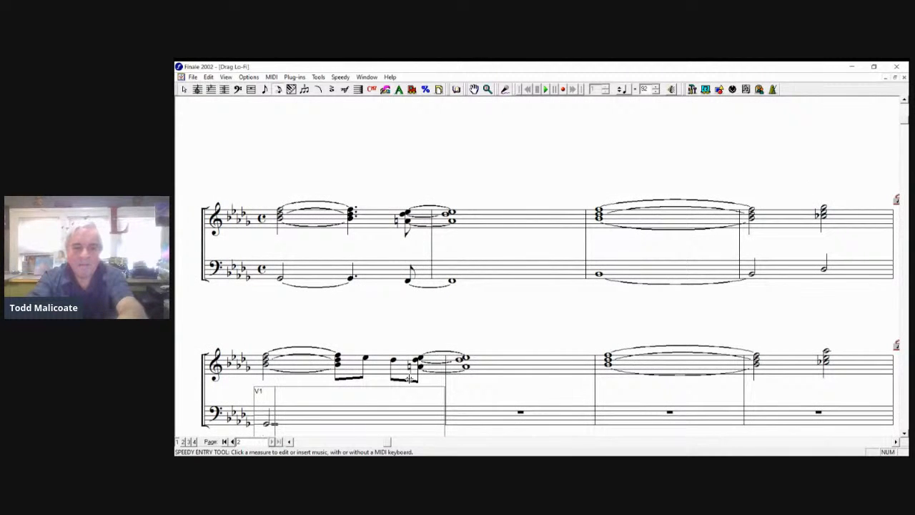
pyautogui.press('=')
pyautogui.press('5')
pyautogui.press('.')
pyautogui.press('4')
pyautogui.press('Right')
# - Enter a whole note F and a tied whole note B-flat in the second system's second and third bass measures
pyautogui.press('7')
pyautogui.press('Right')
pyautogui.press('7')
pyautogui.press('=')
# - Finish the second system's bass line with half notes B-flat and D-flat in its fourth measure
pyautogui.press('Right')
pyautogui.press('6')
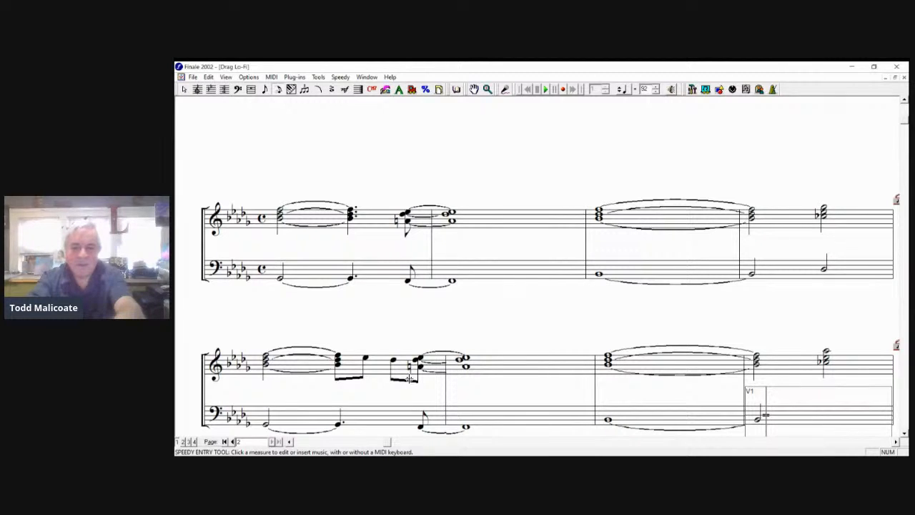
pyautogui.press('6')
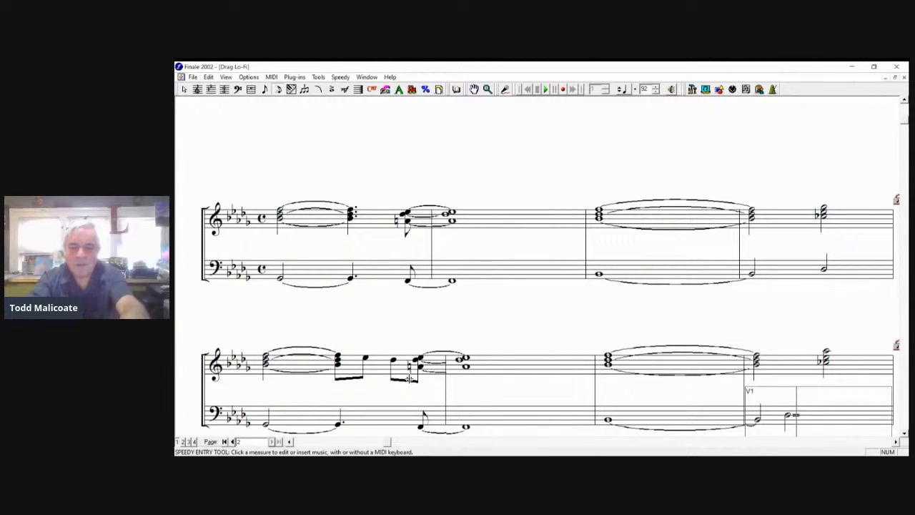
pyautogui.press('0')
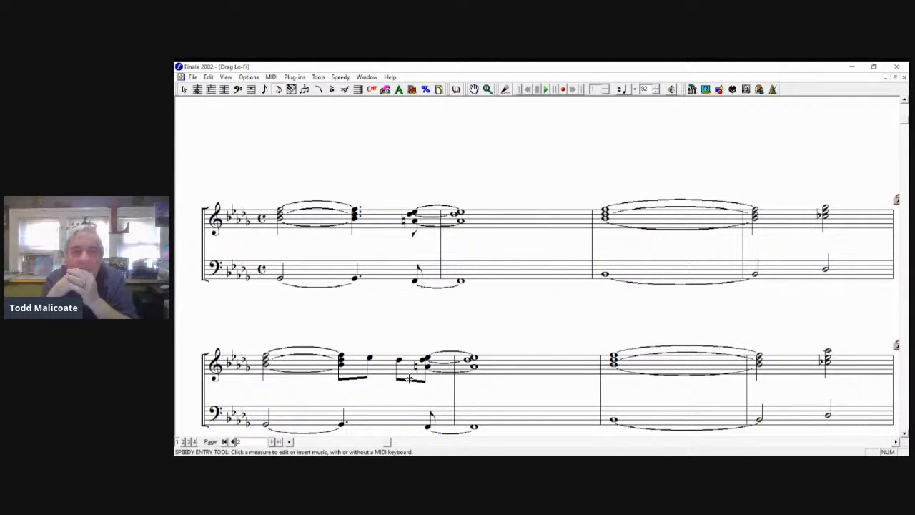
pyautogui.hotkey('alt', 'Tab')
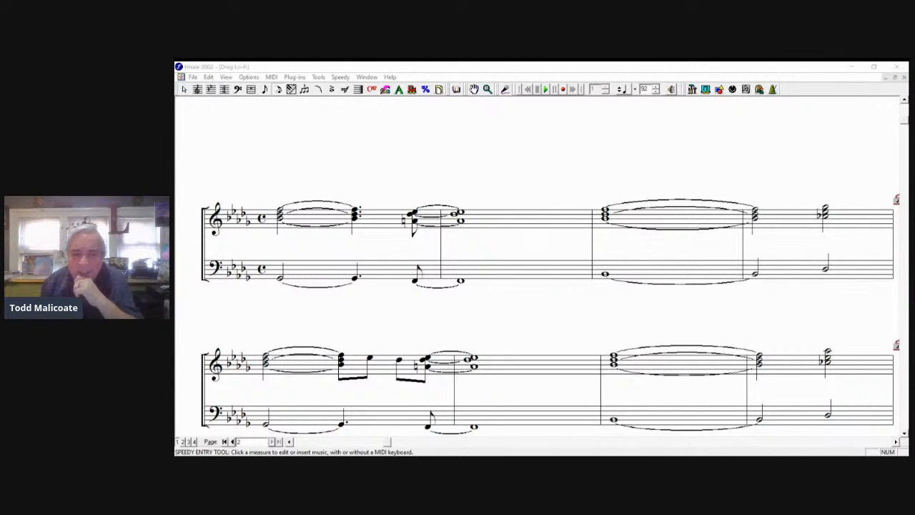
pyautogui.hotkey('alt', 'Tab')
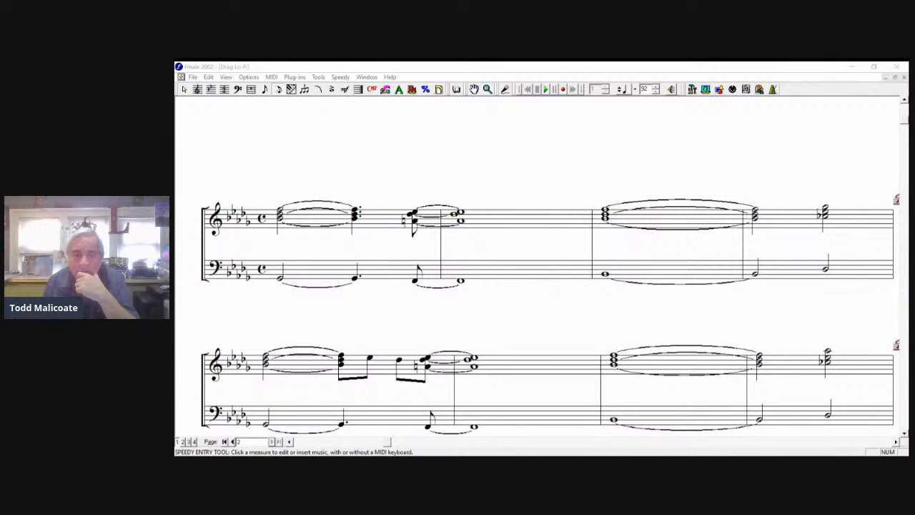
pyautogui.hotkey('alt', 'Tab')
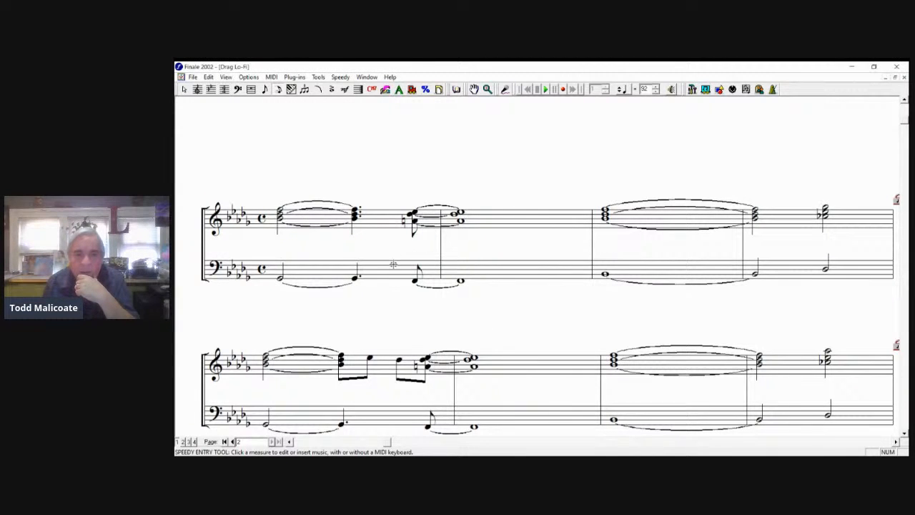
# - Enter a half note B-flat tied to a dotted quarter B-flat in layer 2 of the first treble measure
pyautogui.click(582, 266)
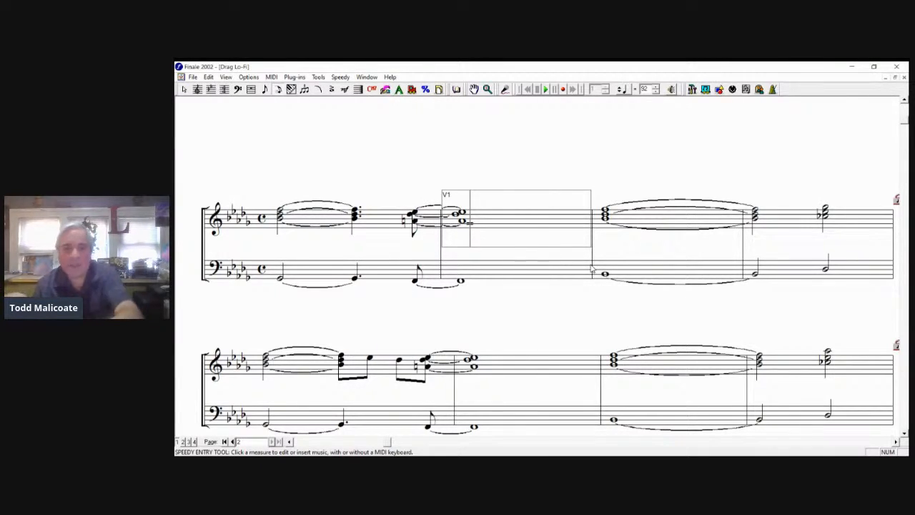
pyautogui.press('Left')
pyautogui.press('Left')
pyautogui.press('Left')
pyautogui.hotkey('alt', 'shift', '2')
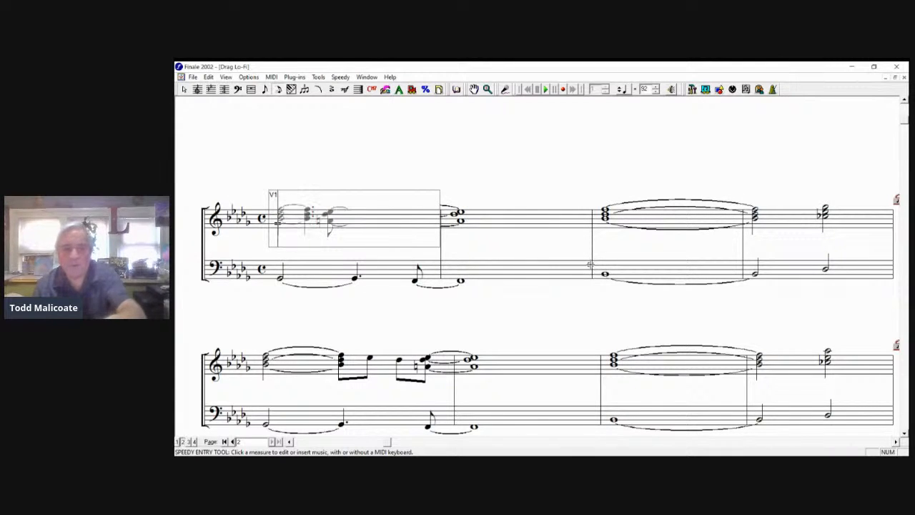
pyautogui.press('Up')
pyautogui.press('Up')
pyautogui.press('5')
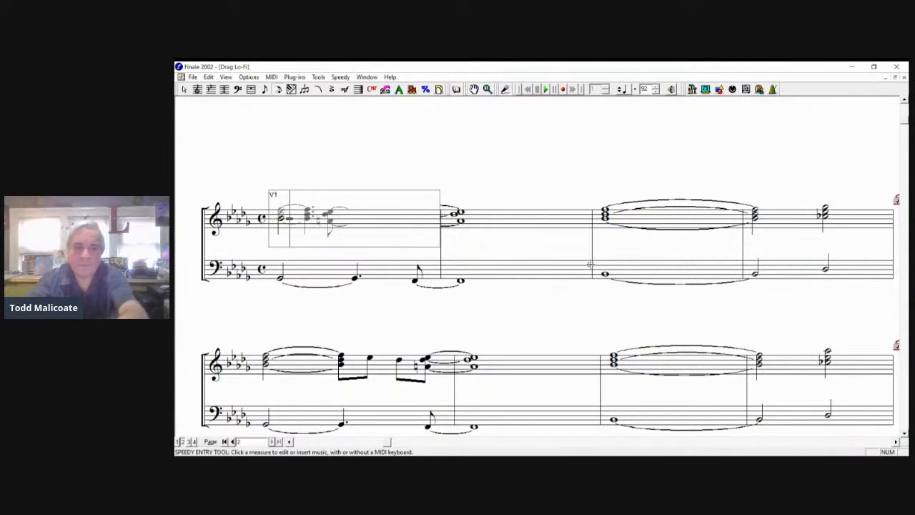
pyautogui.press('=')
pyautogui.press('5')
pyautogui.press('.')
# - Continue layer 2 with an eighth note A-natural tied to a dotted half A, followed by a quarter note A-natural
pyautogui.press('Down')
pyautogui.press('4')
pyautogui.press('+')
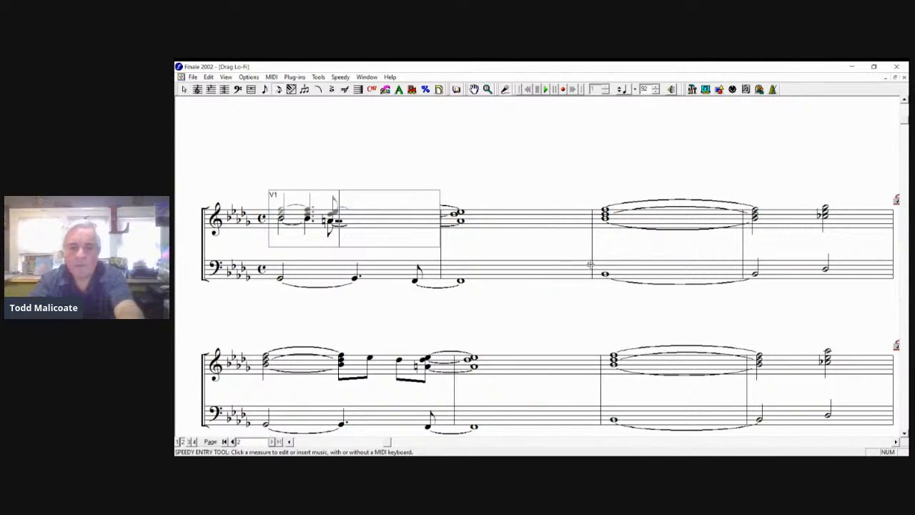
pyautogui.press('Right')
pyautogui.press('.')
pyautogui.press('5')
pyautogui.press('+')
pyautogui.press('Right')
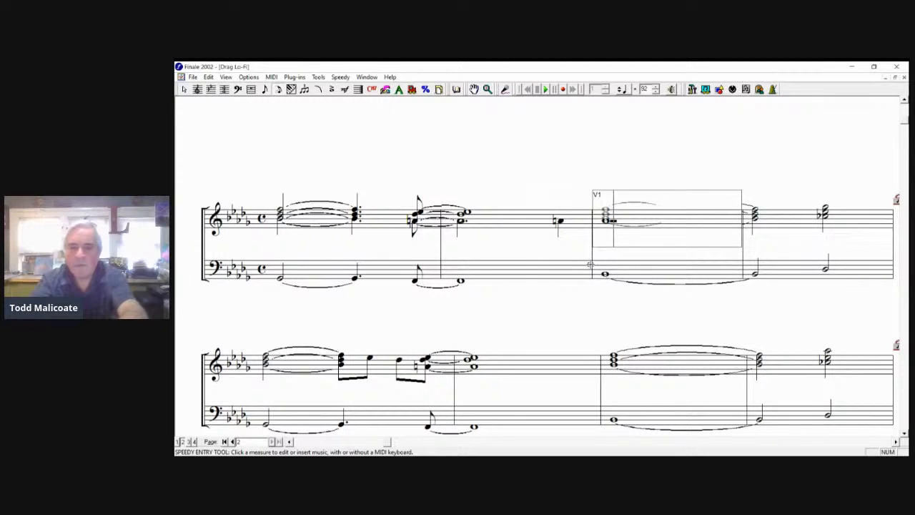
# - Enter a tied whole note A-flat in layer 2 of the third treble measure, and half notes A-flat and C-flat in the fourth
pyautogui.press('-')
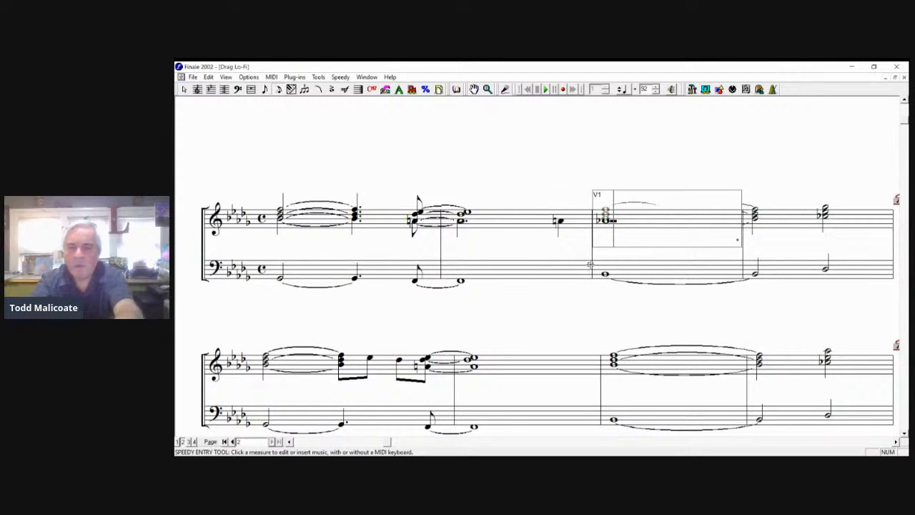
pyautogui.press('Right')
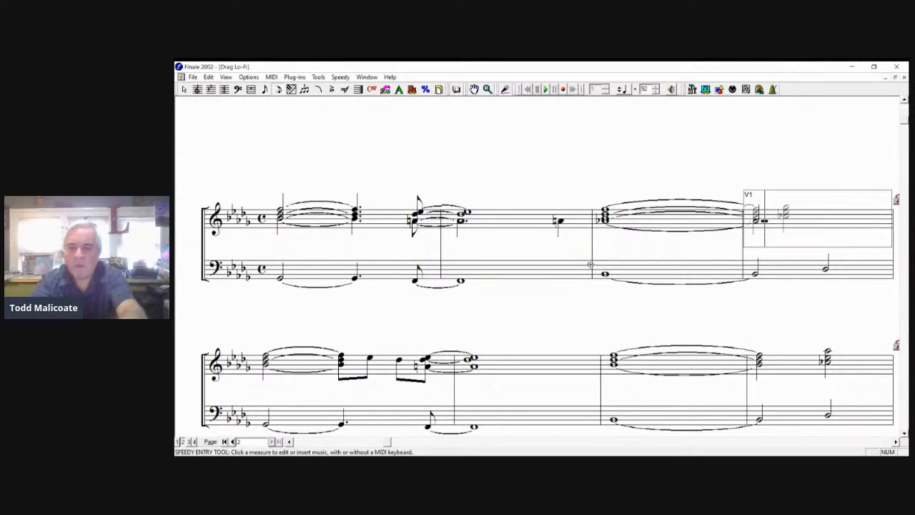
pyautogui.press('Right')
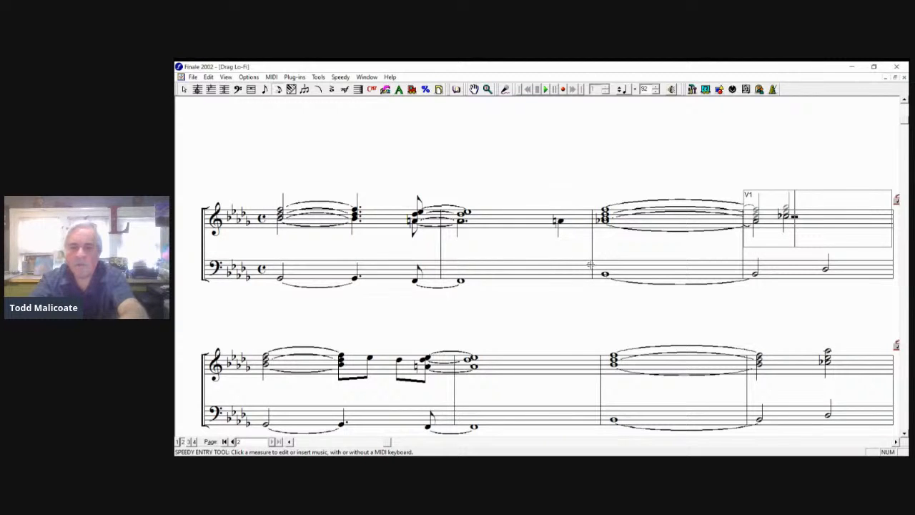
pyautogui.press('0')
pyautogui.press('0')
# - Remove the lowest chord notes from layer 1 in the first system's first two treble measures
pyautogui.hotkey('alt', 'shift', '1')
pyautogui.hotkey('shift', 'Left')
pyautogui.hotkey('shift', 'Left')
pyautogui.hotkey('shift', 'Left')
pyautogui.press('Right')
pyautogui.press('Right')
pyautogui.press('Right')
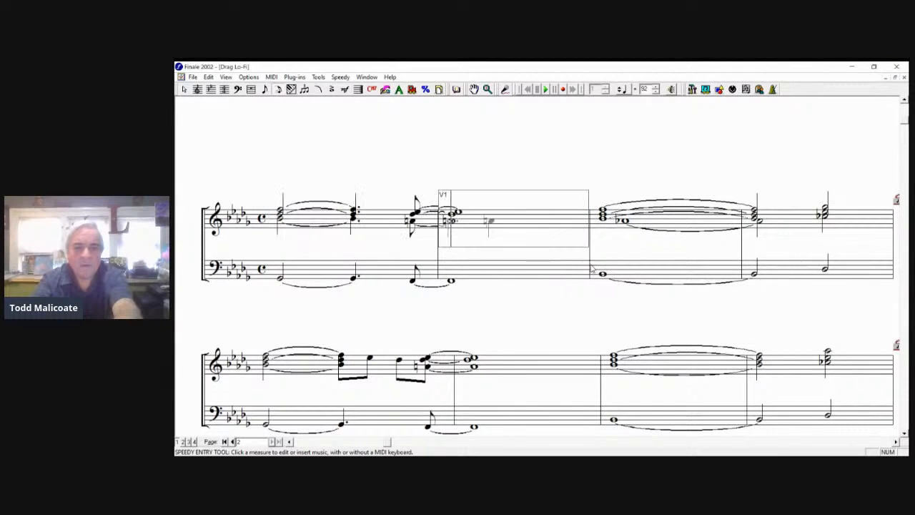
pyautogui.press('Right')
pyautogui.press('Right')
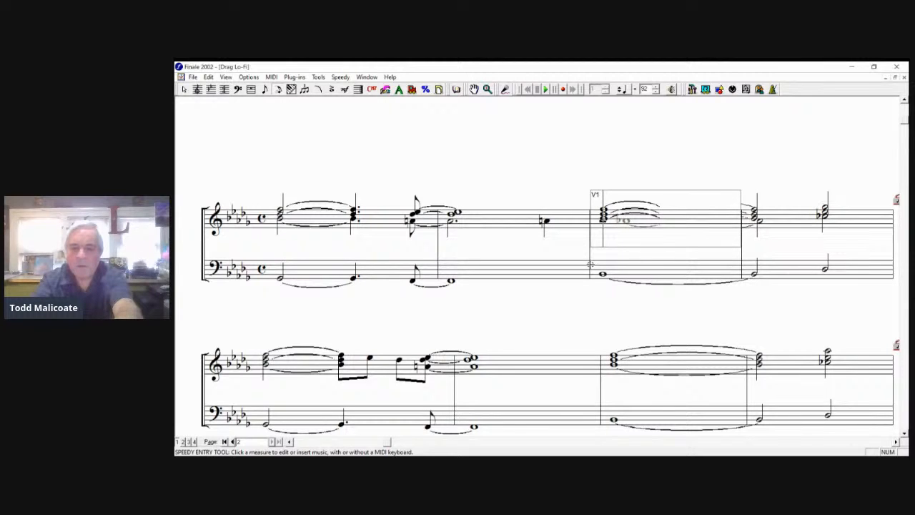
# - Remove the B-flats and the C-flat from the layer 1 chords in the first system's third and fourth treble measures
pyautogui.press('Right')
pyautogui.press('Right')
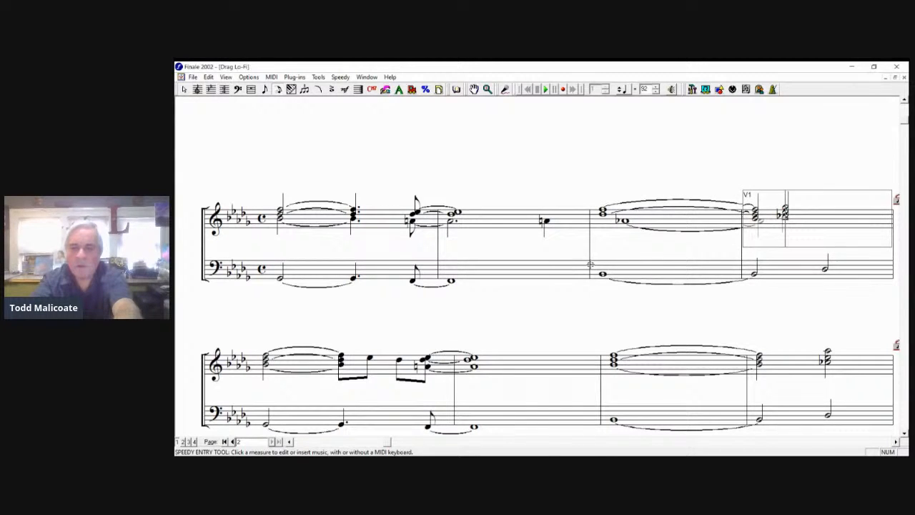
pyautogui.press('Left')
pyautogui.press('BackSpace')
pyautogui.press('Right')
pyautogui.press('Up')
pyautogui.press('BackSpace')
pyautogui.press('Escape')
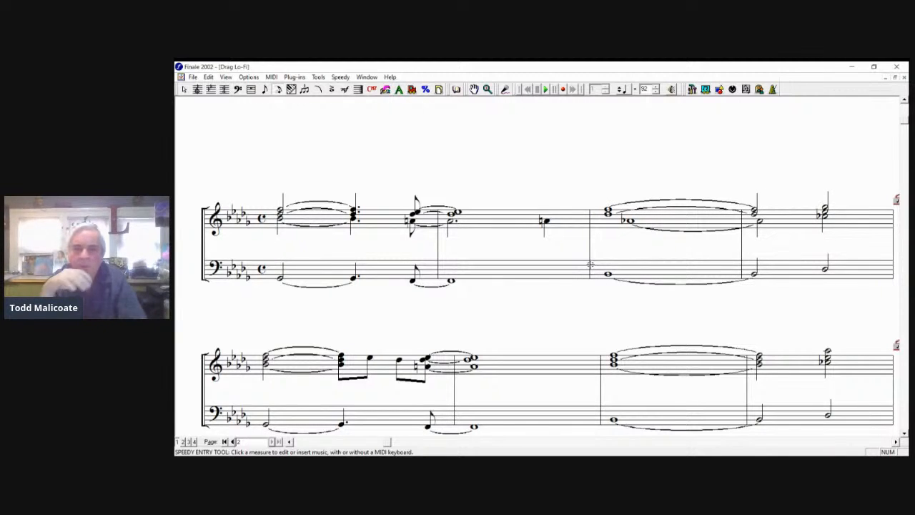
# - Replace the layer 2 note in the first system's third treble measure with a whole note A-flat tied forward
pyautogui.press('0')
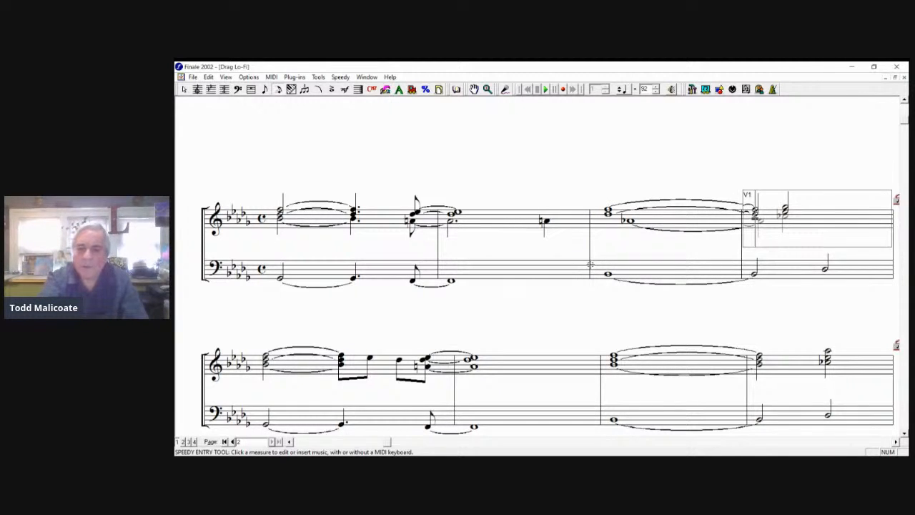
pyautogui.press('Left')
pyautogui.press('0')
pyautogui.press('0')
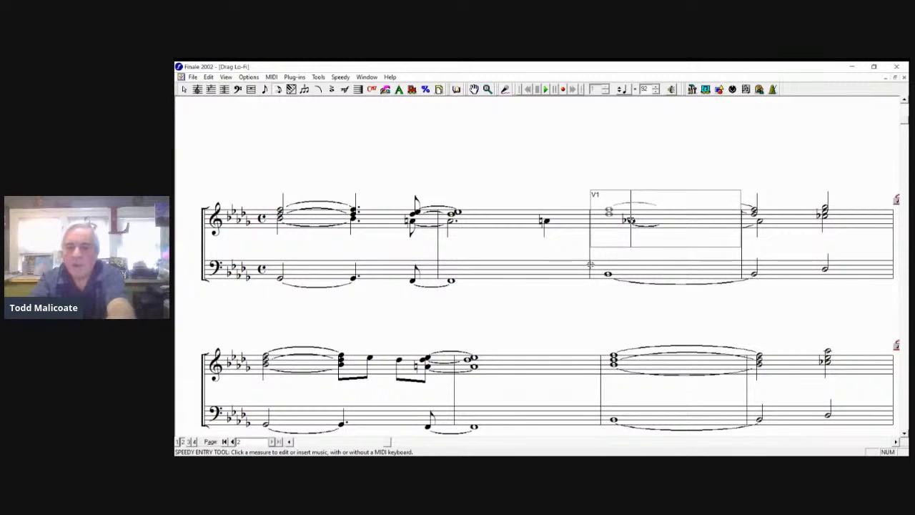
pyautogui.press('Delete')
pyautogui.press('7')
pyautogui.press('*')
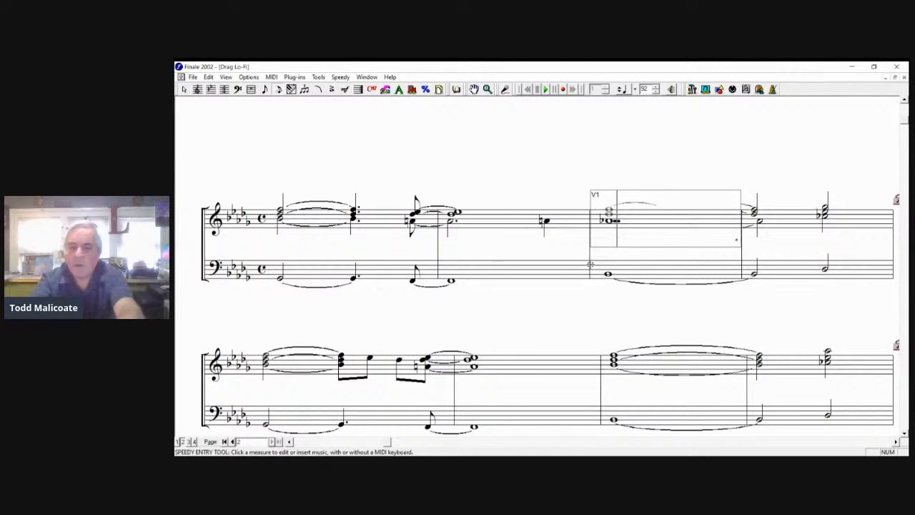
pyautogui.press('=')
pyautogui.press('0')
pyautogui.click(591, 265)
pyautogui.press('Right')
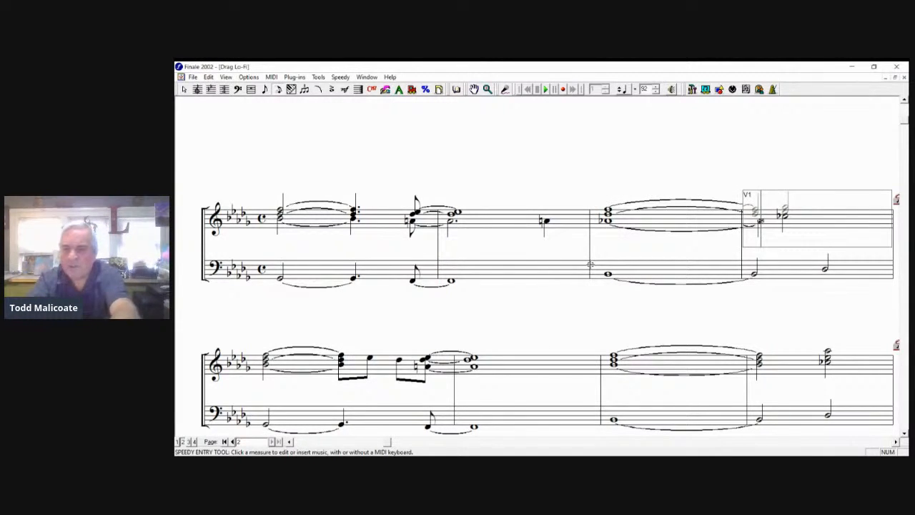
# - Re-enter the fourth treble measure's layer 2 notes as half notes A-flat and C-flat
pyautogui.press('Delete')
pyautogui.press('Delete')
pyautogui.press('6')
pyautogui.press('Up')
pyautogui.press('Up')
pyautogui.press('6')
pyautogui.press('-')
pyautogui.press('0')
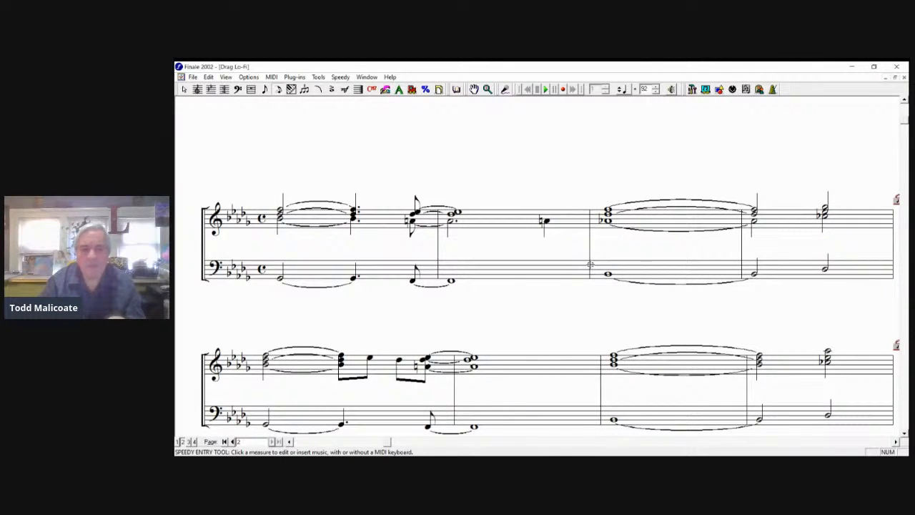
# - Delete B-flat from the tied half-note and eighth-note chords in the second system's first treble measure
pyautogui.click(420, 363)
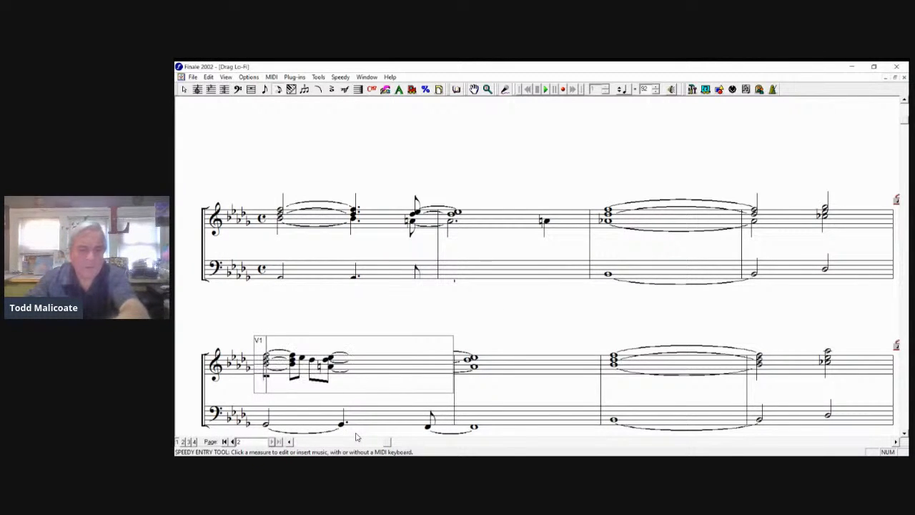
pyautogui.press('Up')
pyautogui.press('Up')
pyautogui.press('Up')
pyautogui.press('Up')
pyautogui.press('Up')
pyautogui.press('BackSpace')
pyautogui.press('Right')
pyautogui.press('BackSpace')
# - Delete A-natural from the second system's last eighth-note chord and from the tied whole-note chord in the next treble measure
pyautogui.press('Right')
pyautogui.press('Right')
pyautogui.press('Right')
pyautogui.press('Down')
pyautogui.press('BackSpace')
pyautogui.press('Right')
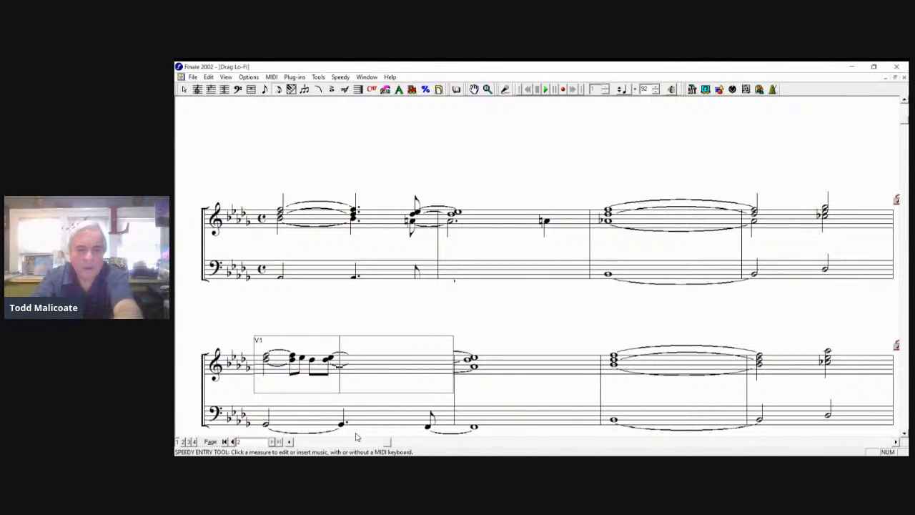
pyautogui.press('Right')
pyautogui.press('Right')
pyautogui.press('Left')
pyautogui.press('Right')
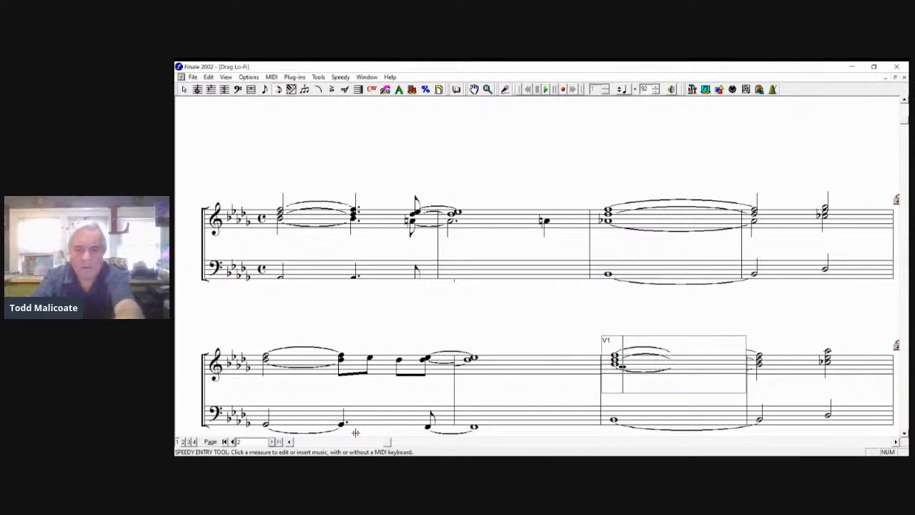
# - Delete B-flat from the second system's third-measure whole-note chord and the half-note chord tied to it
pyautogui.press('BackSpace')
pyautogui.press('Right')
pyautogui.press('Right')
pyautogui.press('Left')
pyautogui.press('BackSpace')
# - Delete C-flat from the final half-note chord of the second treble system
pyautogui.press('Right')
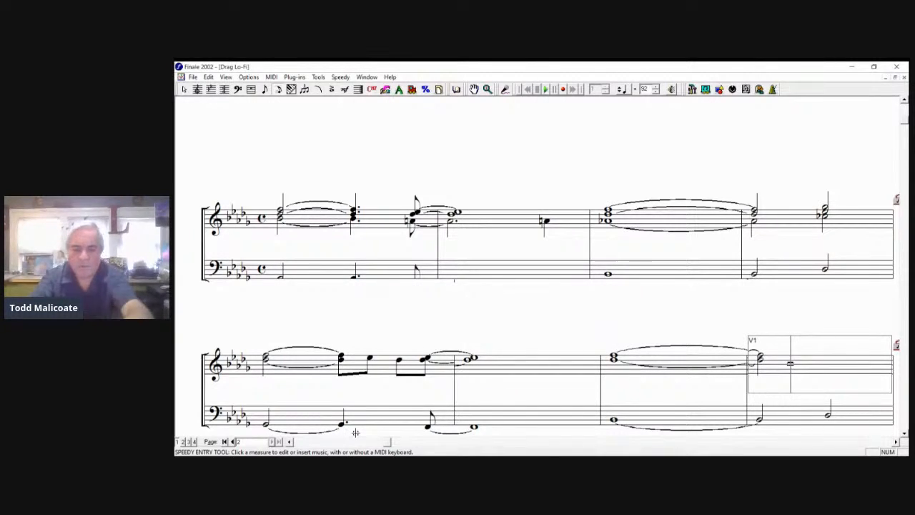
pyautogui.press('Up')
pyautogui.press('BackSpace')
pyautogui.press('Right')
pyautogui.press('Right')
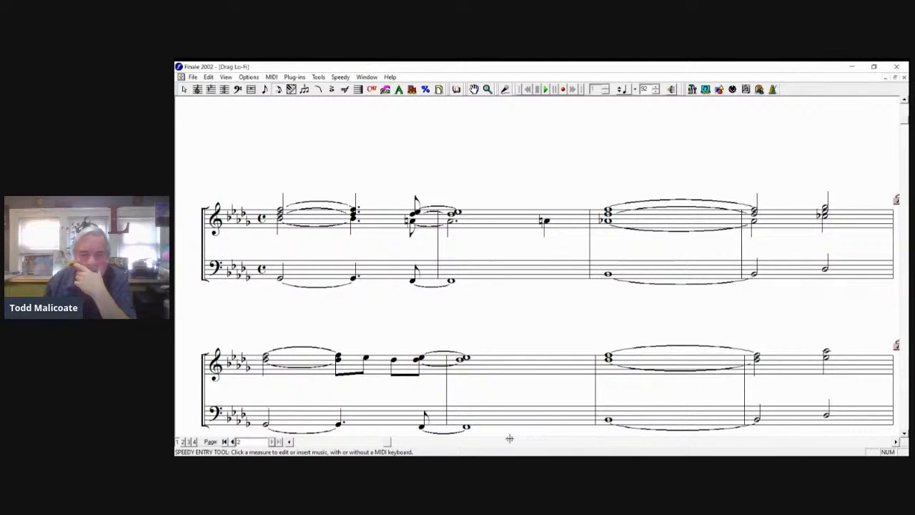
# - Add the middle chord notes, chiefly D-flat, to the second-layer notes across the first system's four treble measures
pyautogui.click(309, 266)
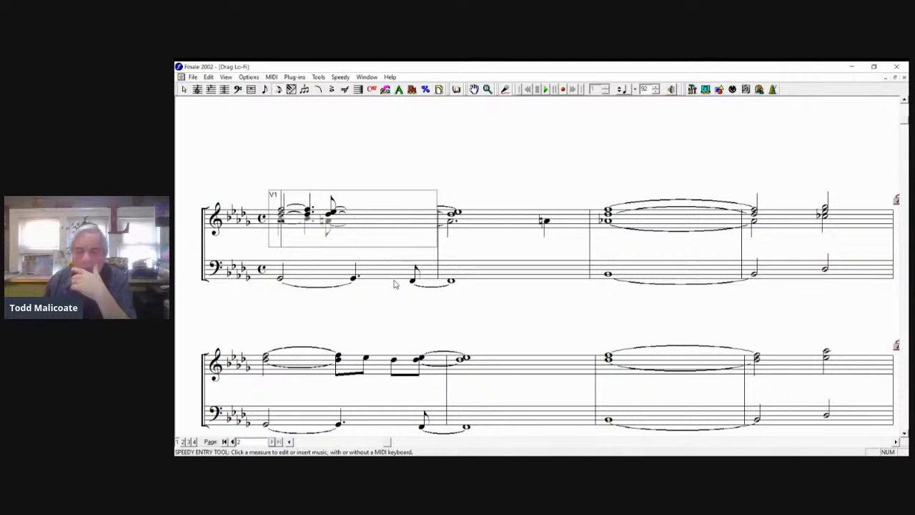
pyautogui.hotkey('alt', 'shift', '2')
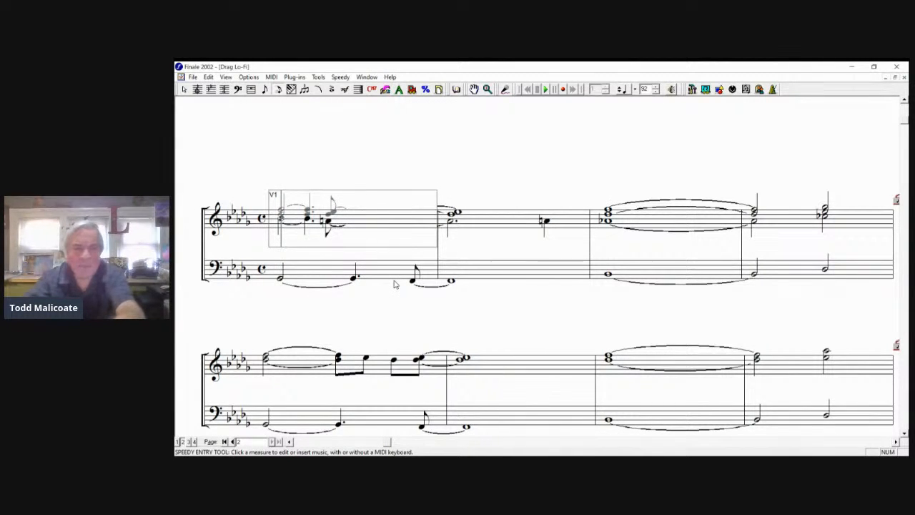
pyautogui.press('Right')
pyautogui.press('Right')
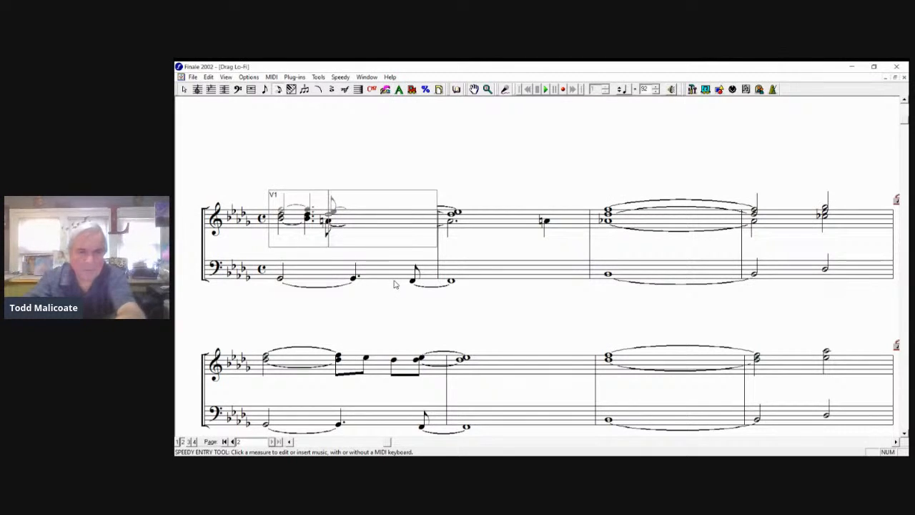
pyautogui.press('Right')
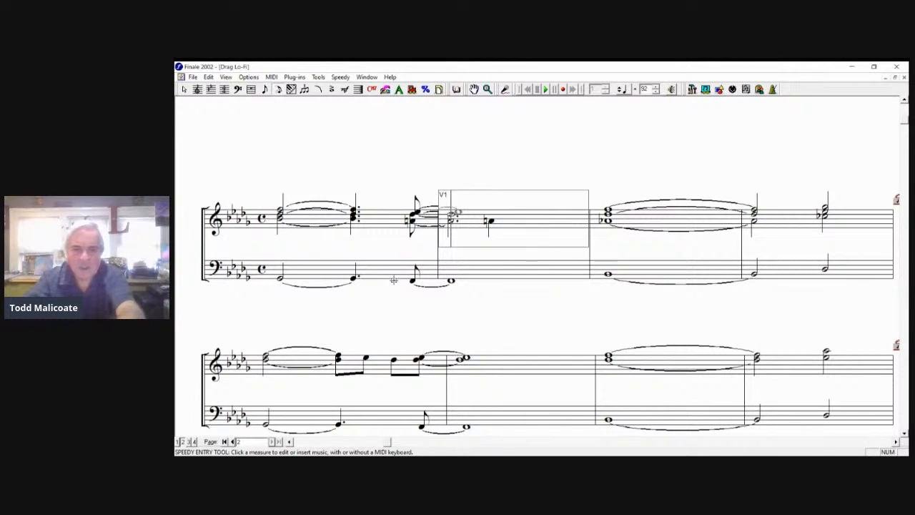
pyautogui.press('Right')
pyautogui.press('Right')
pyautogui.press('Right')
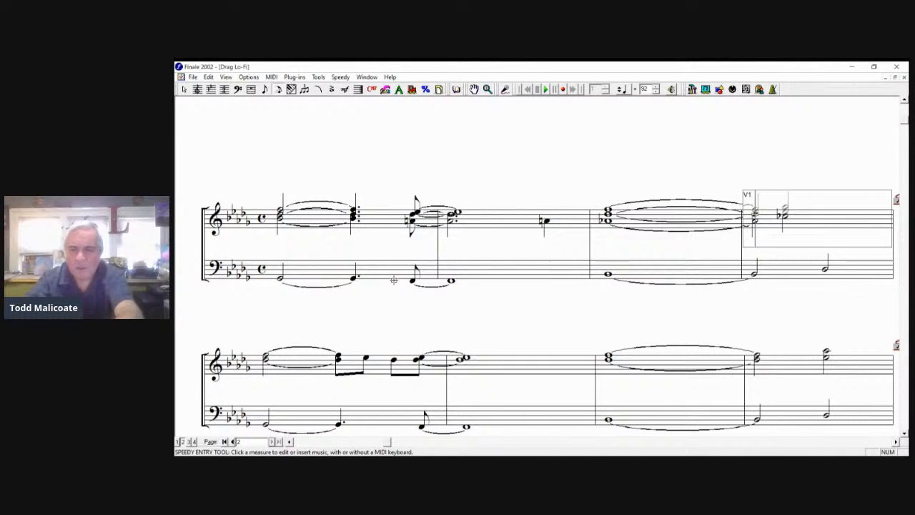
pyautogui.press('Right')
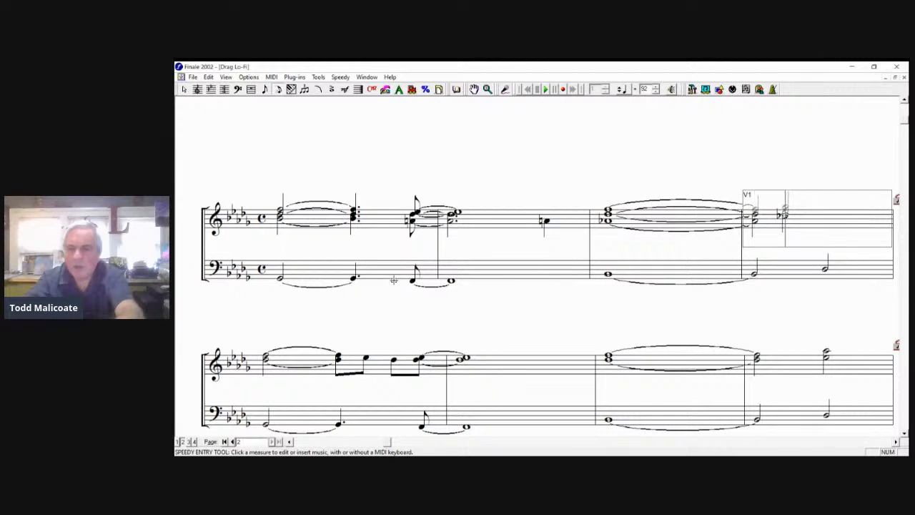
# - Delete the lower notes from the first-layer chords across the first system's four treble measures, keeping only each chord's top note
pyautogui.hotkey('shift', 'Left')
pyautogui.hotkey('shift', 'Left')
pyautogui.hotkey('shift', 'Left')
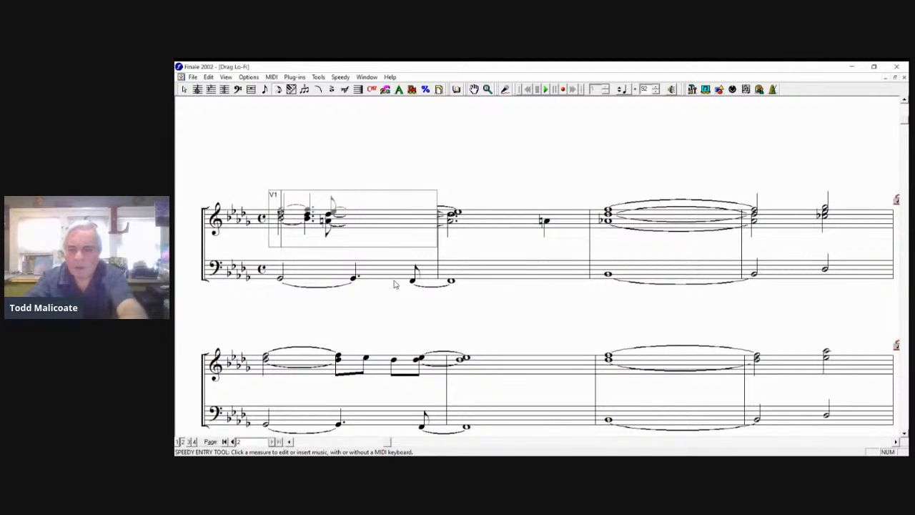
pyautogui.hotkey('shift', "'")
pyautogui.hotkey('shift', "'")
pyautogui.press('Right')
pyautogui.press('Right')
pyautogui.hotkey('shift', 'Right')
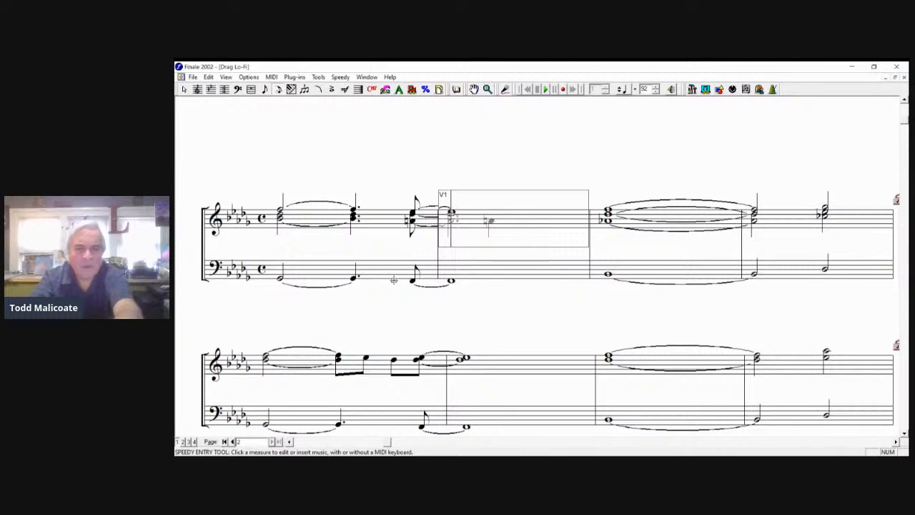
pyautogui.hotkey('shift', 'Right')
pyautogui.hotkey('shift', 'Right')
pyautogui.press('Right')
pyautogui.press('0')
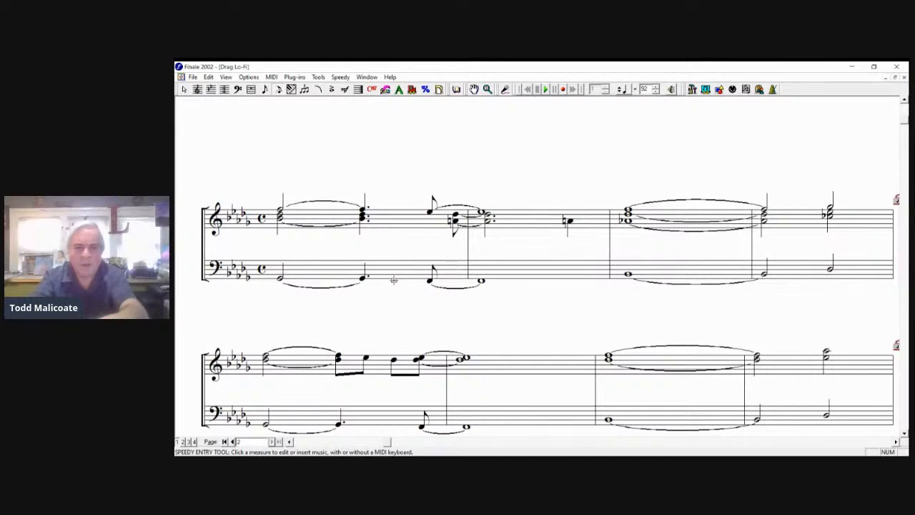
pyautogui.press('0')
# - Clear the second-layer notes from the first system's first treble measure
pyautogui.hotkey('shift', 'Left')
pyautogui.hotkey('shift', 'Left')
pyautogui.hotkey('shift', 'Left')
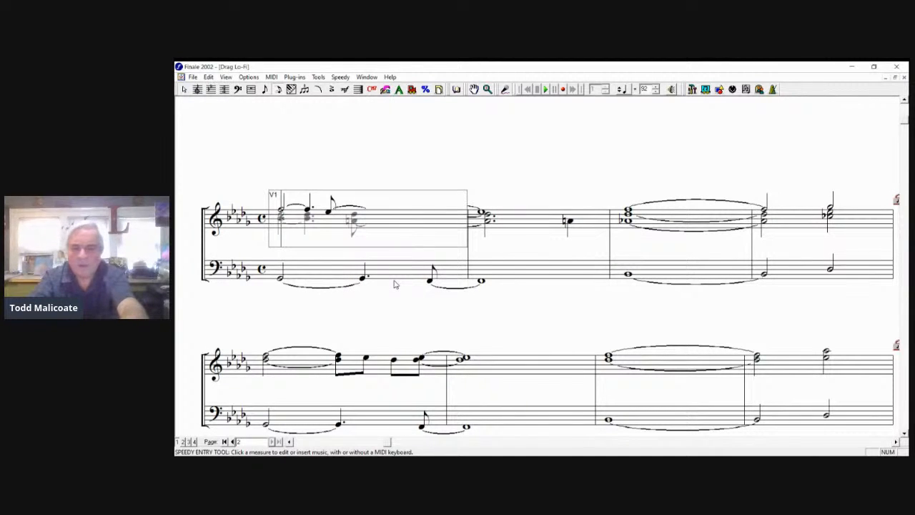
pyautogui.hotkey('alt', 'shift', '2')
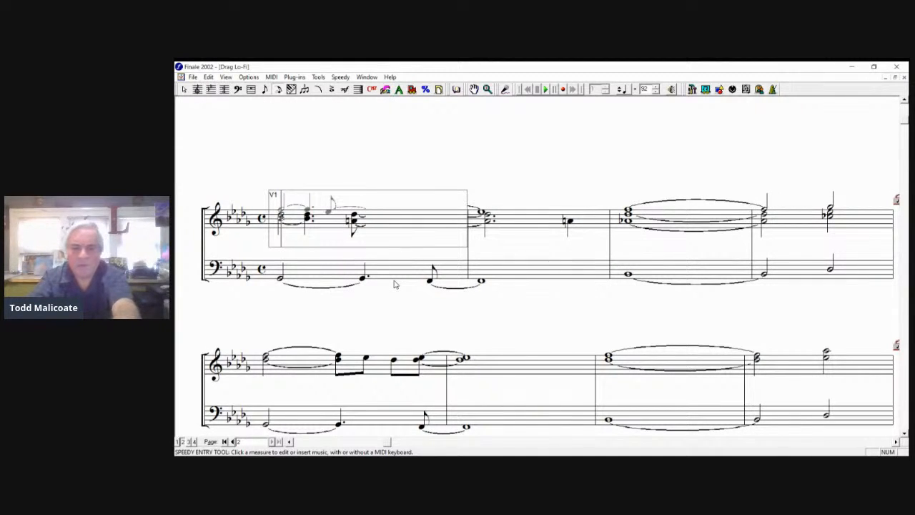
pyautogui.press('Delete')
pyautogui.press('Delete')
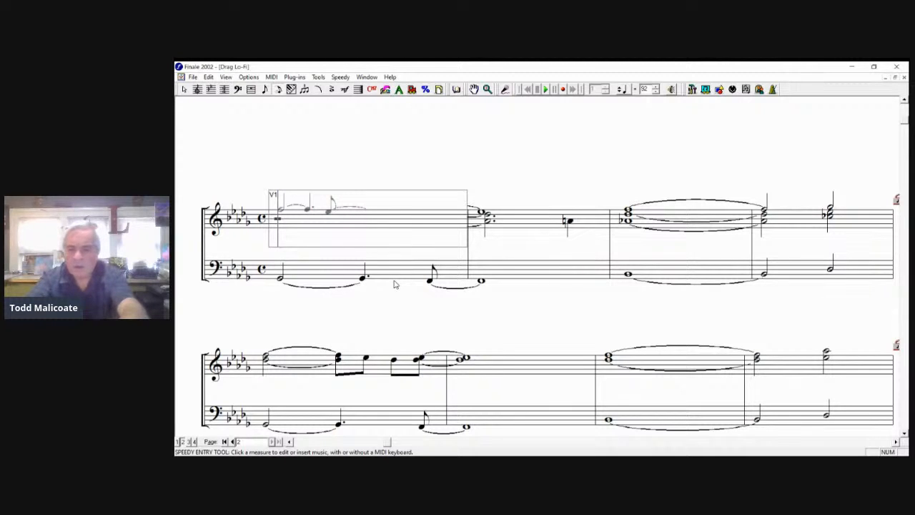
# - Re-enter the second layer's D-flat and B-flat half-note and dotted-quarter chords and the closing eighth-note chord in the first treble measure
pyautogui.press('Return')
pyautogui.press('Up')
pyautogui.press('=')
pyautogui.press('Right')
pyautogui.press('Down')
pyautogui.press('5')
pyautogui.press('Left')
pyautogui.press('Down')
pyautogui.press('Down')
pyautogui.press('Return')
pyautogui.press('Right')
pyautogui.press('.')
pyautogui.press('Down')
pyautogui.press('Down')
pyautogui.press('Down')
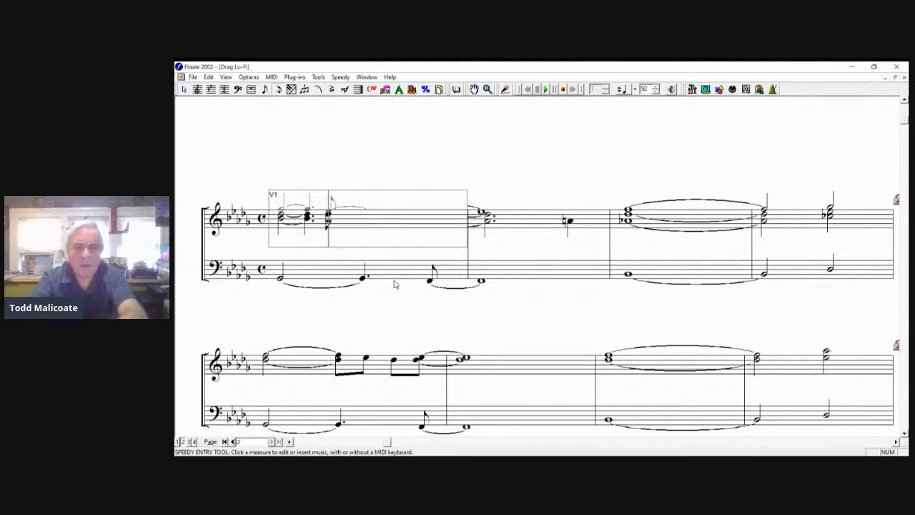
# - Make the first measure's second-layer eighth-note chord D-flat and A-natural, tied into the next measure
pyautogui.press('Return')
pyautogui.press('+')
pyautogui.press('Down')
pyautogui.press('=')
pyautogui.press('0')
pyautogui.press('0')
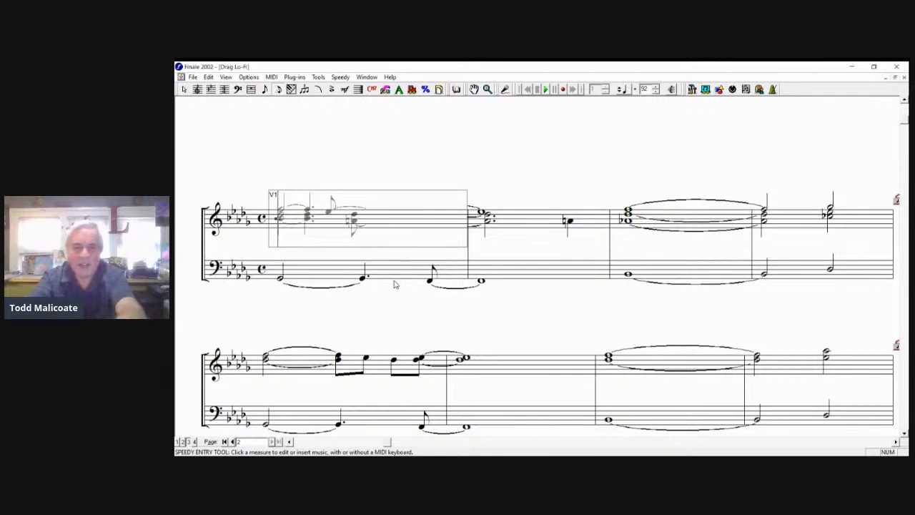
# - Try to realign the first-layer eighth note with the second-layer eighth-note chord in the first treble measure
pyautogui.press('Right')
pyautogui.press('Right')
pyautogui.press('Delete')
pyautogui.press('0')
pyautogui.press('0')
pyautogui.press('Right')
pyautogui.press('Right')
pyautogui.press('Up')
pyautogui.press('Up')
pyautogui.press('Up')
pyautogui.press('Return')
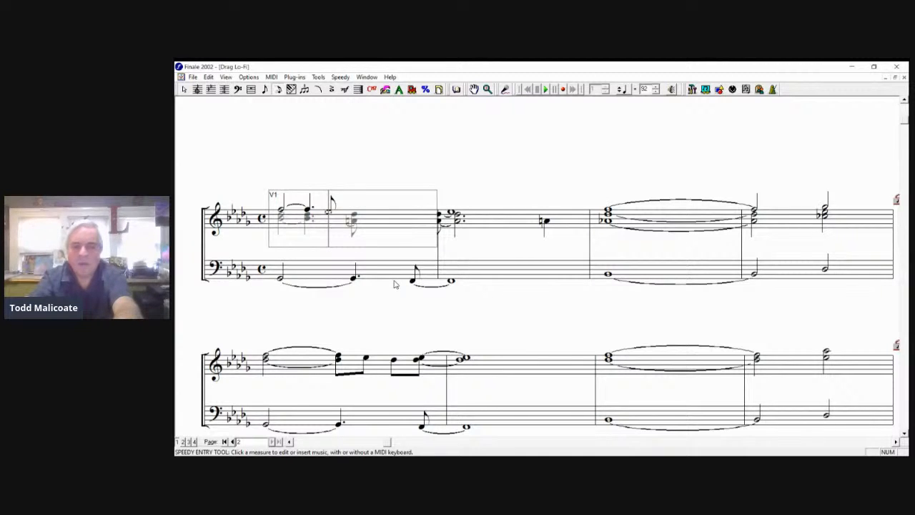
pyautogui.press('Escape')
pyautogui.press('0')
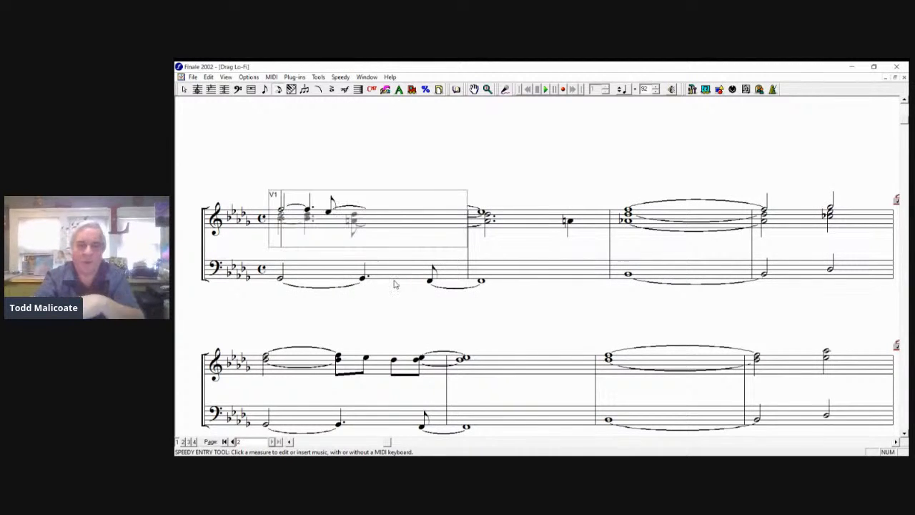
pyautogui.hotkey('shift', "'")
pyautogui.press('Right')
pyautogui.press('Right')
pyautogui.press('Delete')
pyautogui.press('0')
pyautogui.press('0')
pyautogui.press('Right')
pyautogui.press('Right')
pyautogui.press('Up')
pyautogui.press('Up')
pyautogui.press('Up')
pyautogui.press('Return')
pyautogui.press('Down')
pyautogui.press('Down')
pyautogui.press('Down')
pyautogui.press('Return')
pyautogui.press('+')
pyautogui.press('Down')
pyautogui.press('=')
pyautogui.press('0')
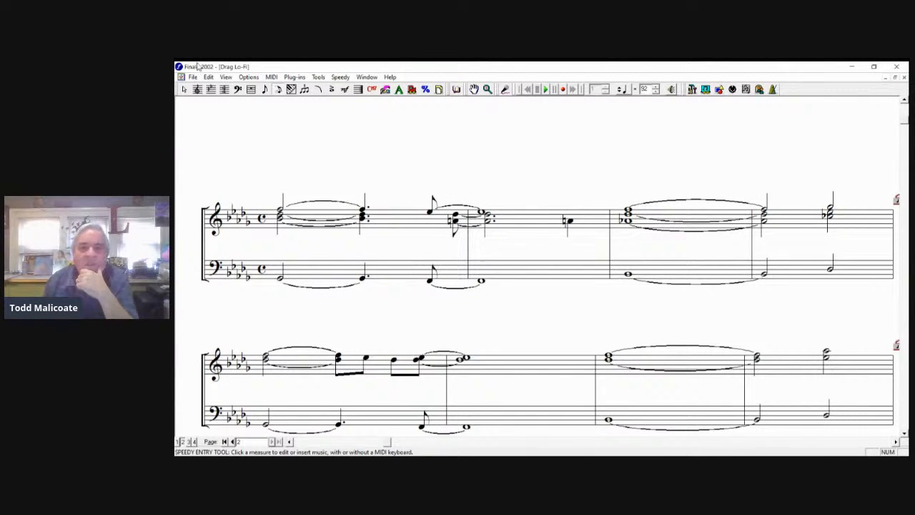
# - Show the Special Tools Palette and activate the Notehead Position tool
pyautogui.click(367, 78)
pyautogui.click(574, 180)
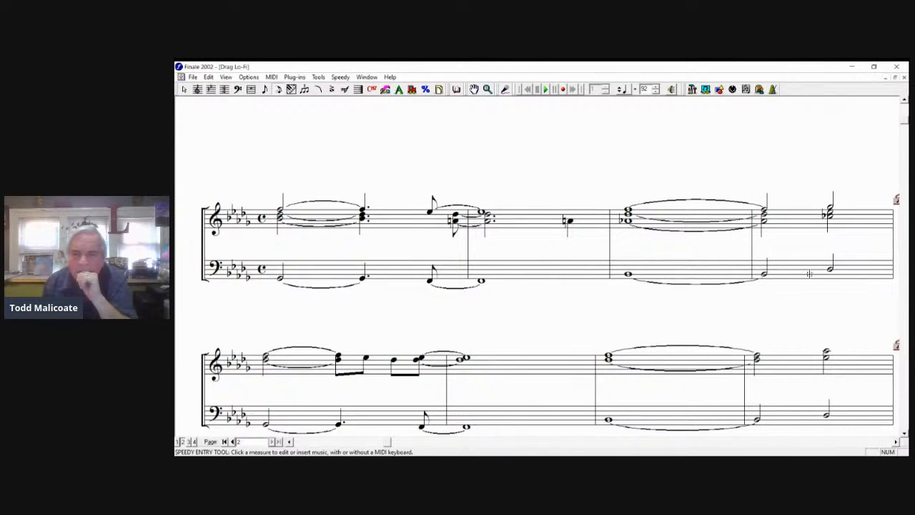
pyautogui.click(857, 217)
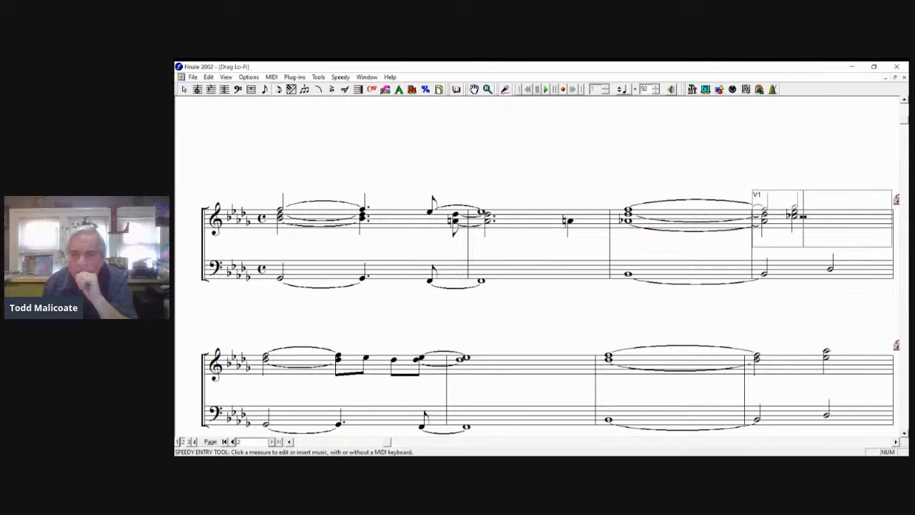
pyautogui.press('0')
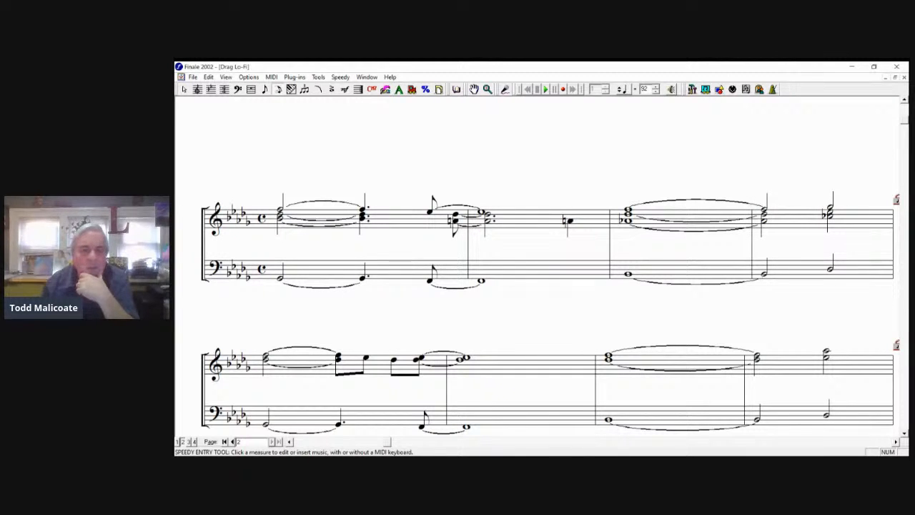
pyautogui.click(367, 76)
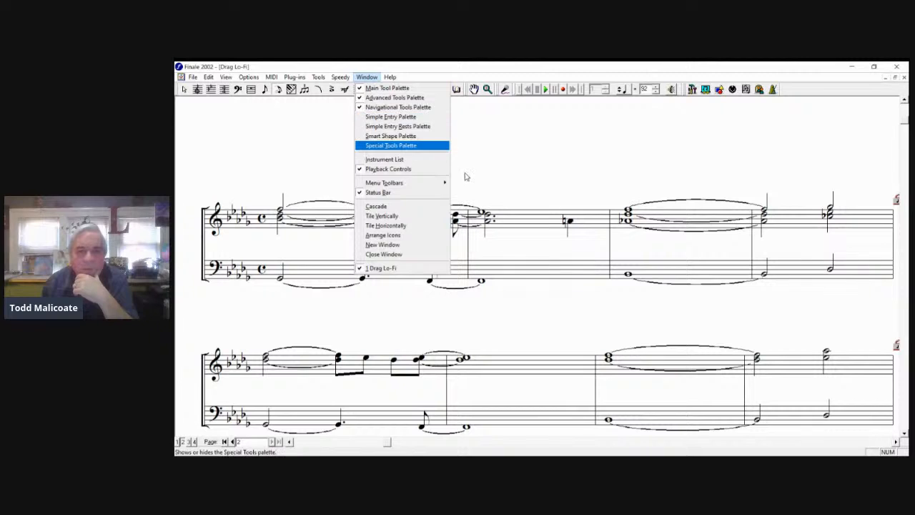
pyautogui.press('Return')
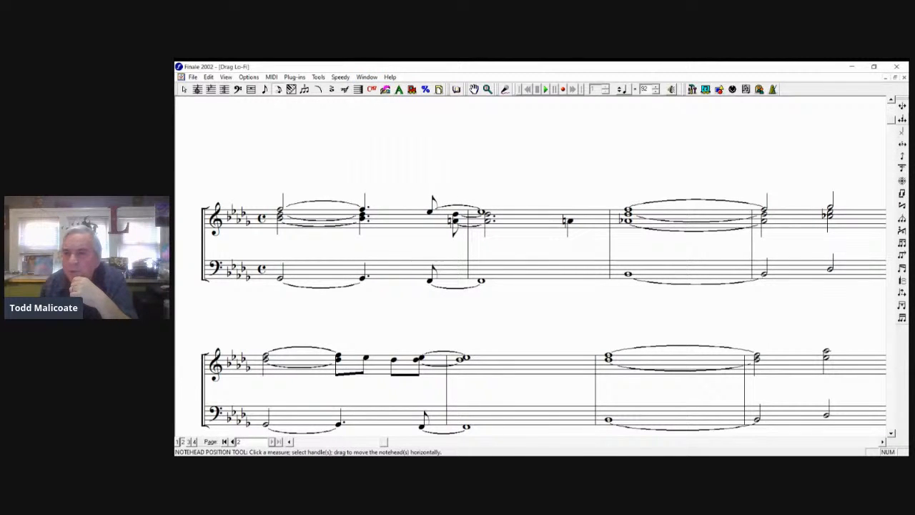
# - Switch back to the Speedy Entry tool and open the first system's first treble measure for editing
pyautogui.click(332, 88)
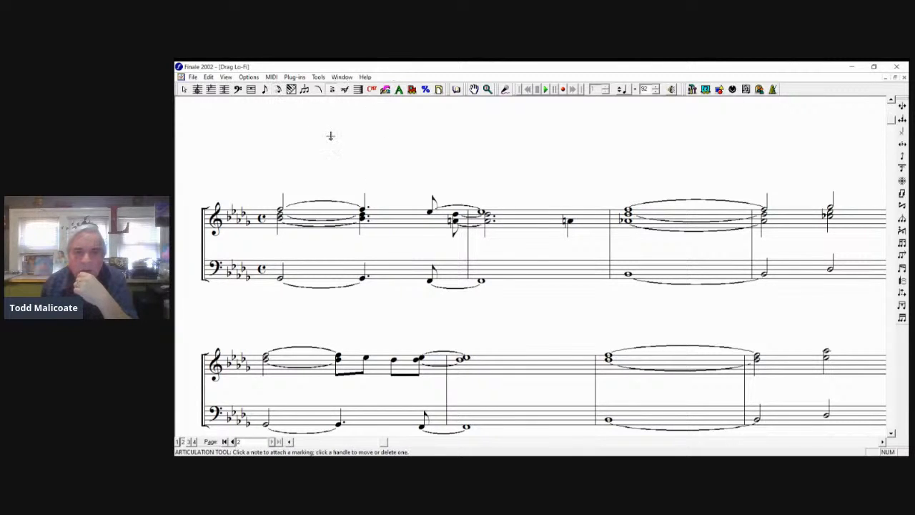
pyautogui.click(278, 88)
pyautogui.click(438, 243)
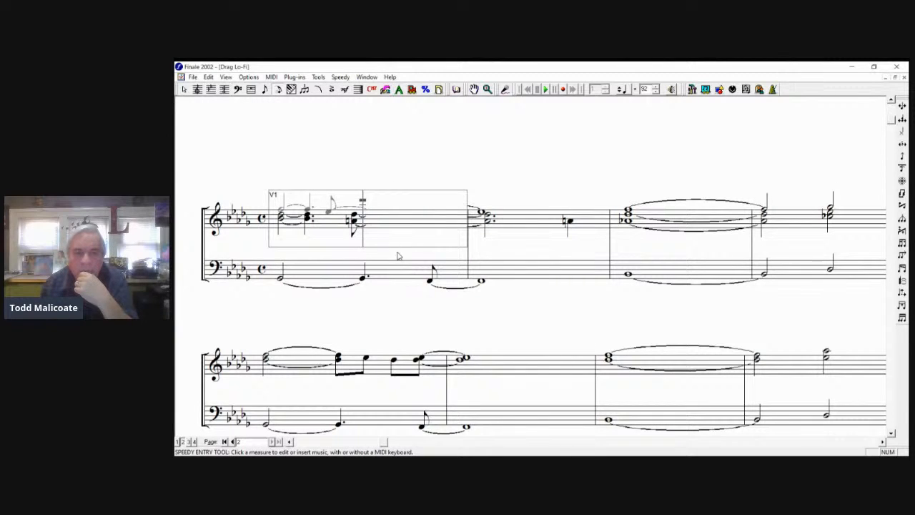
# - Try to shift the first measure's second-layer eighth-note chord back into alignment with the first layer's eighth note
pyautogui.moveTo(401, 256); pyautogui.dragTo(379, 258)
pyautogui.press('0')
pyautogui.click(438, 266)
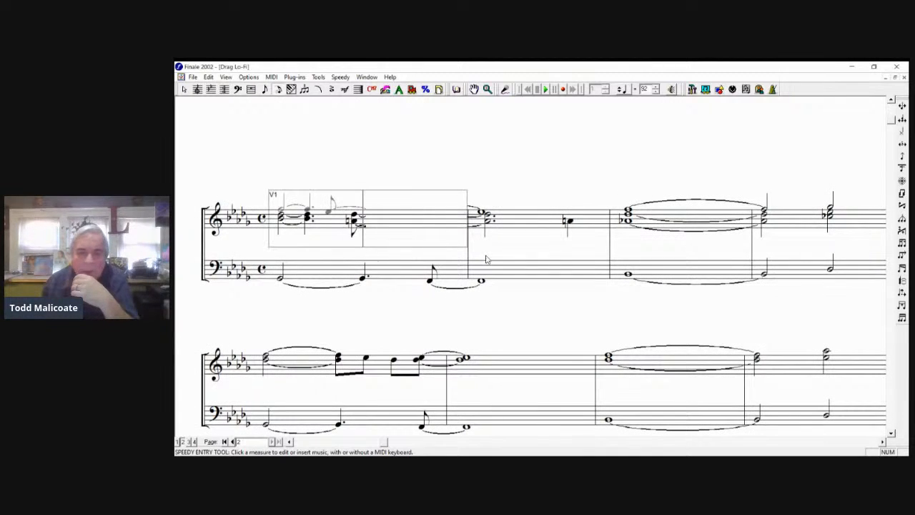
pyautogui.hotkey('shift', "'")
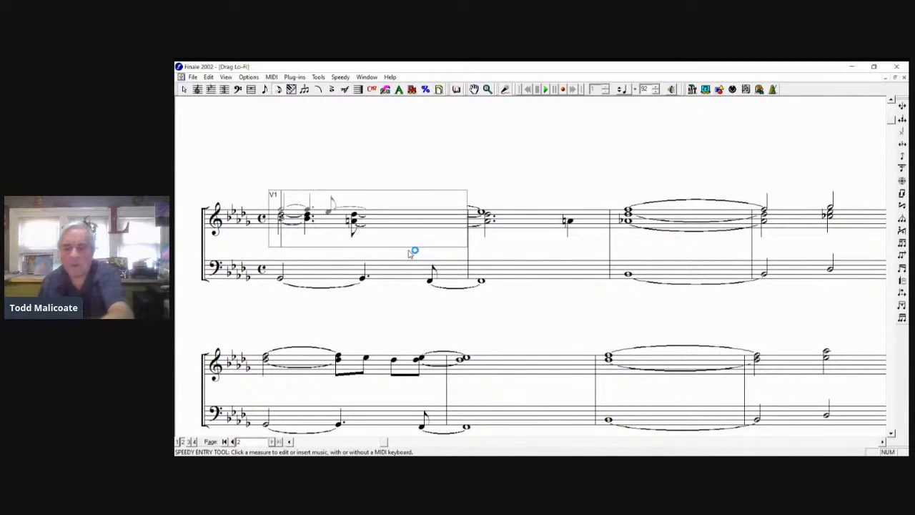
pyautogui.hotkey('shift', "'")
pyautogui.hotkey('shift', "'")
pyautogui.press('0')
pyautogui.click(407, 251)
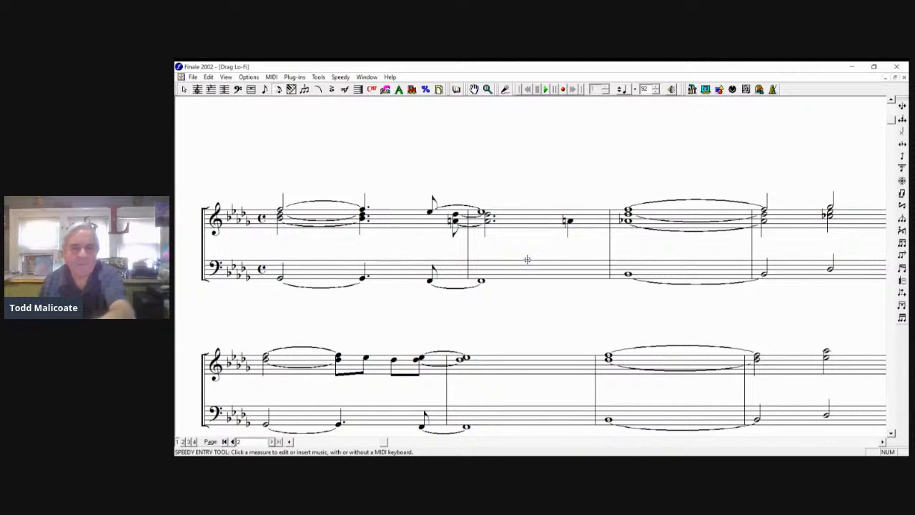
pyautogui.press('0')
pyautogui.hotkey('shift', "'")
pyautogui.press('Right')
pyautogui.press('Right')
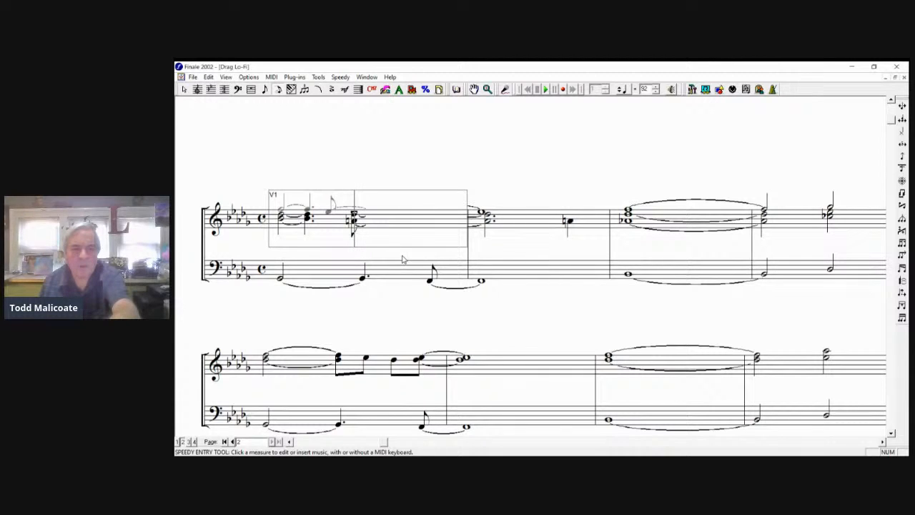
pyautogui.moveTo(401, 254); pyautogui.dragTo(379, 254)
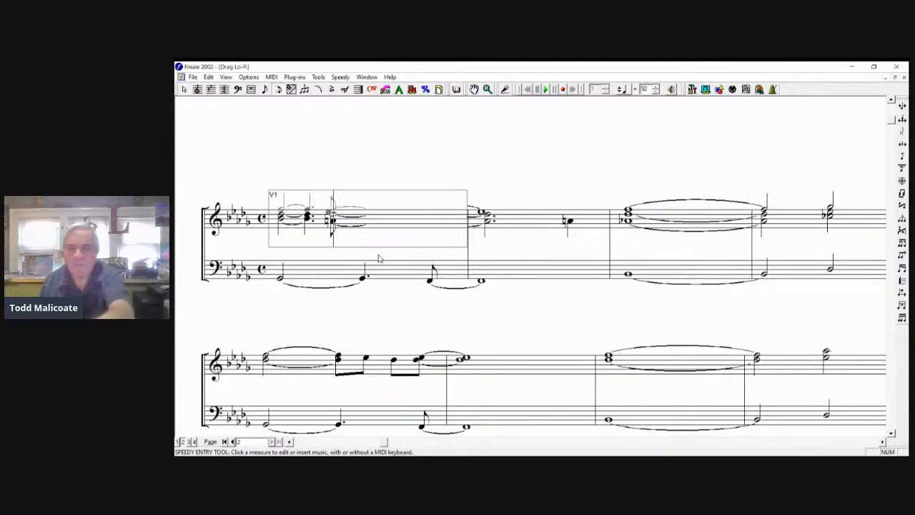
pyautogui.press('0')
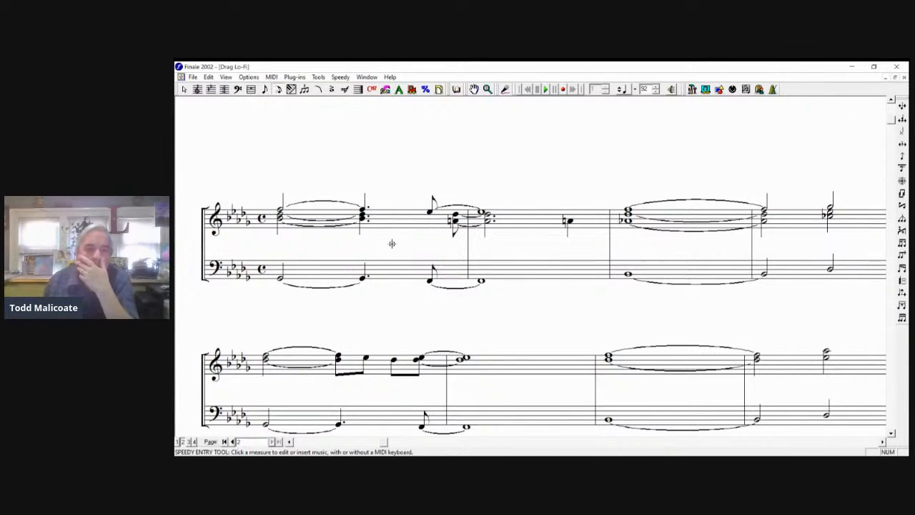
# - Turn the second layer's opening half-note chord in the first treble measure into a rest and undo the change
pyautogui.click(391, 248)
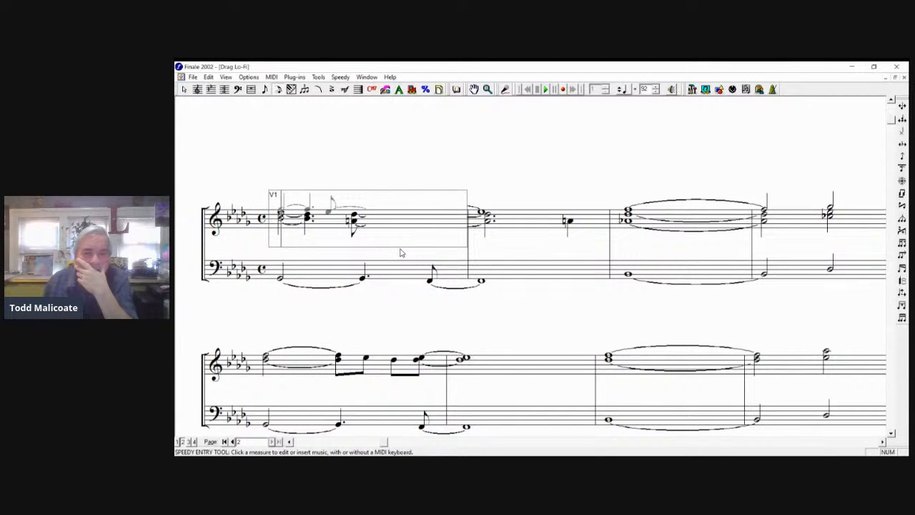
pyautogui.press('BackSpace')
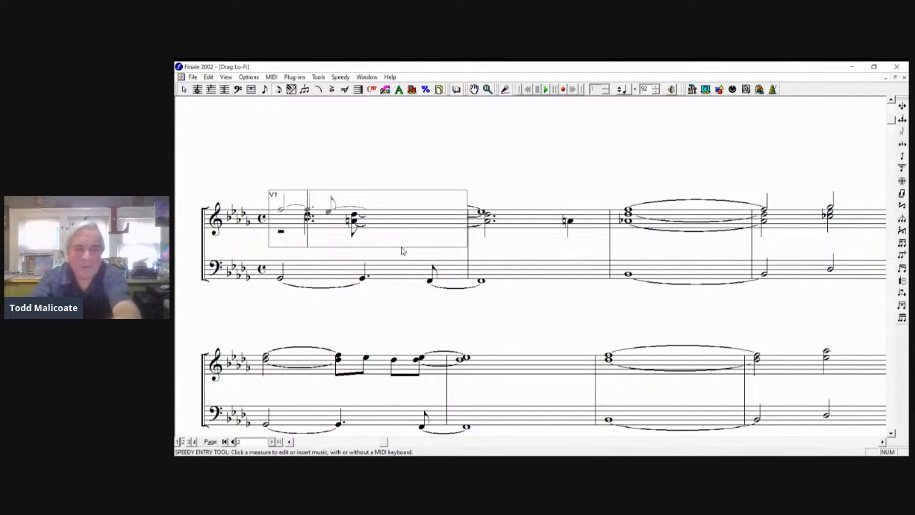
pyautogui.hotkey('ctrl', 'z')
pyautogui.hotkey('ctrl', 'z')
# - Remove the upper note from the second-layer chords throughout the first system's four treble measures
pyautogui.press('Left')
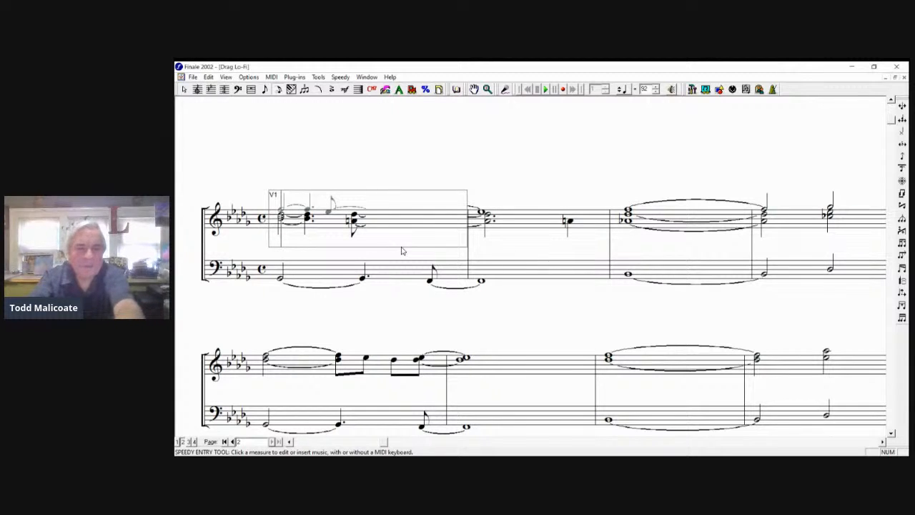
pyautogui.press('Right')
pyautogui.press('Right')
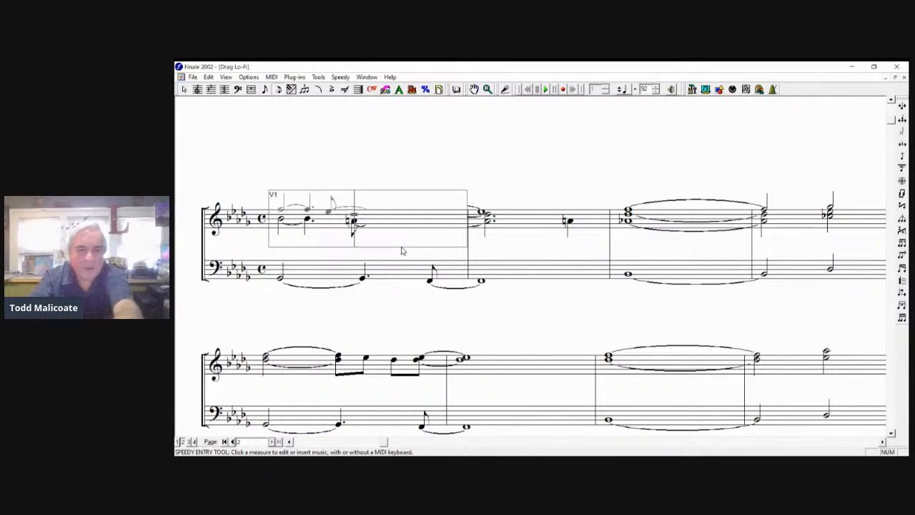
pyautogui.press('Right')
pyautogui.press('Right')
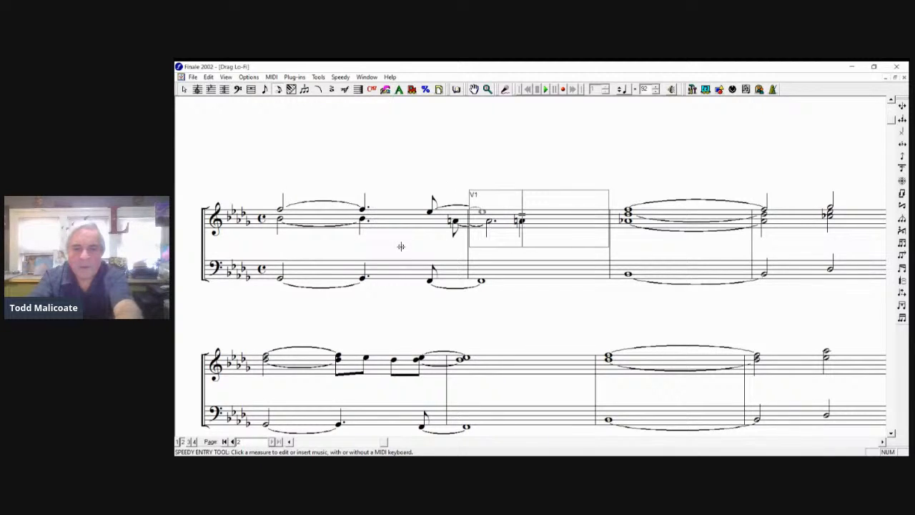
pyautogui.press('Right')
pyautogui.press('Right')
pyautogui.press('Right')
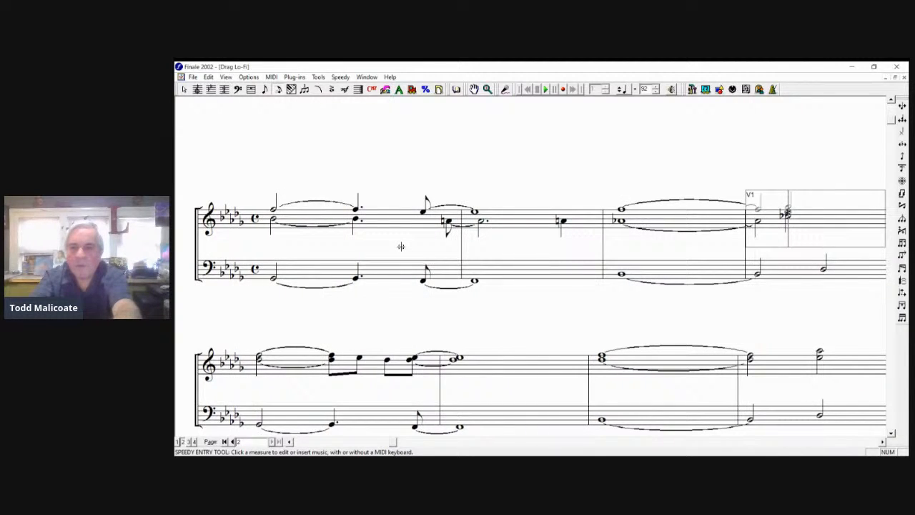
pyautogui.press('Escape')
# - Delete the misaligned second-layer notes from the first system's first treble measure
pyautogui.click(330, 266)
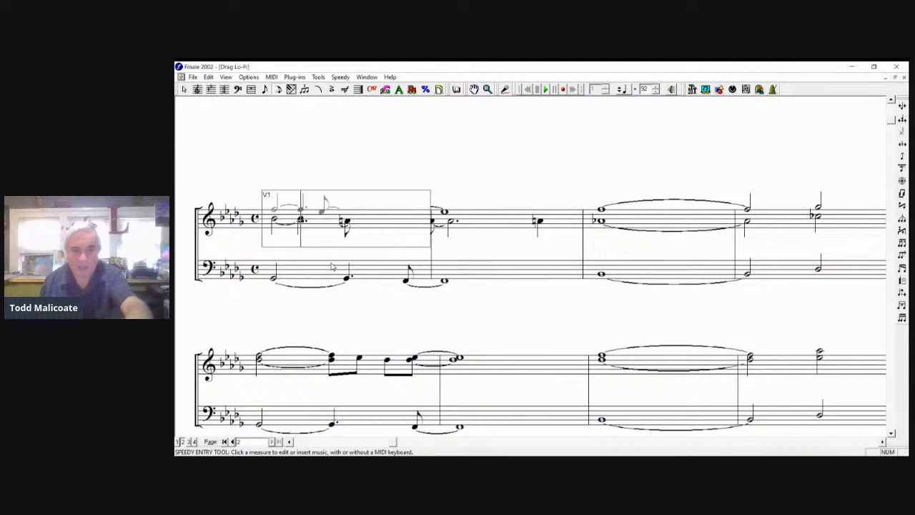
pyautogui.click(333, 267)
pyautogui.click(341, 266)
pyautogui.hotkey('alt', 'shift', '1')
pyautogui.press('0')
pyautogui.click(462, 260)
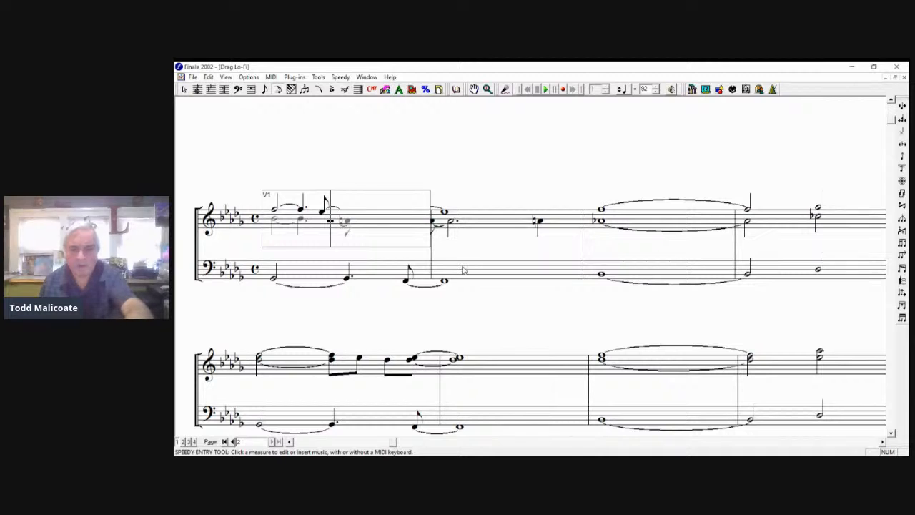
pyautogui.hotkey('alt', 'shift', '2')
pyautogui.press('Delete')
pyautogui.press('Delete')
pyautogui.press('Delete')
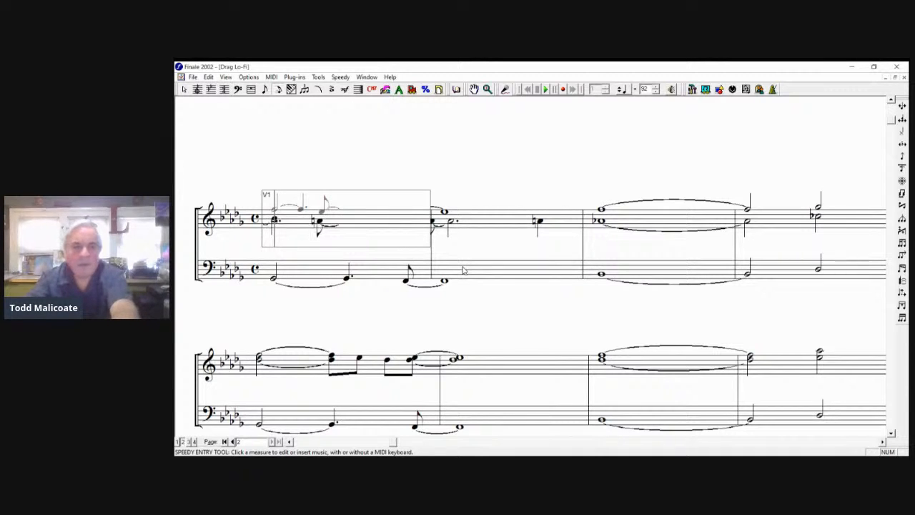
# - Re-enter the first measure's second layer as a half-note B-flat tied to a dotted-quarter B-flat, plus an eighth-note A-natural tied over the barline
pyautogui.press('6')
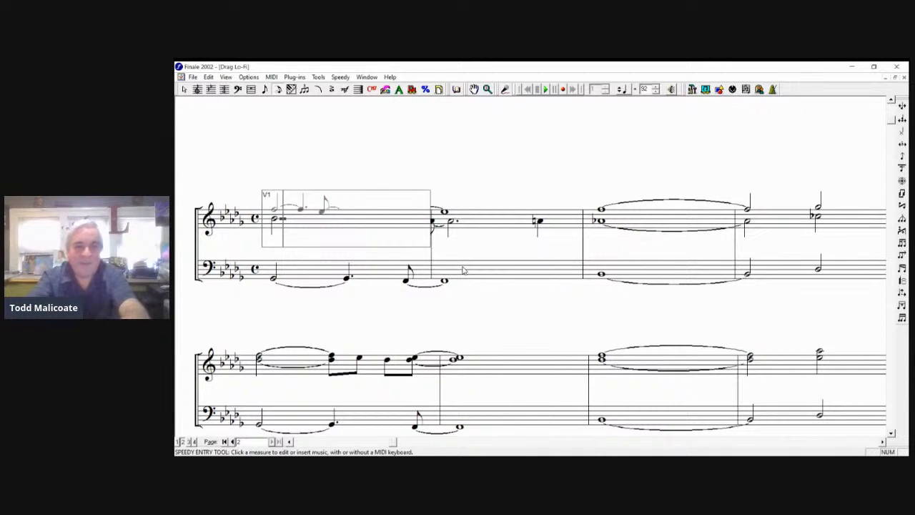
pyautogui.press('=')
pyautogui.press('5')
pyautogui.press('.')
pyautogui.press('Down')
pyautogui.press('4')
pyautogui.press('+')
pyautogui.press('=')
pyautogui.press('0')
pyautogui.click(463, 266)
pyautogui.press('0')
pyautogui.press('0')
pyautogui.press('=')
pyautogui.press('0')
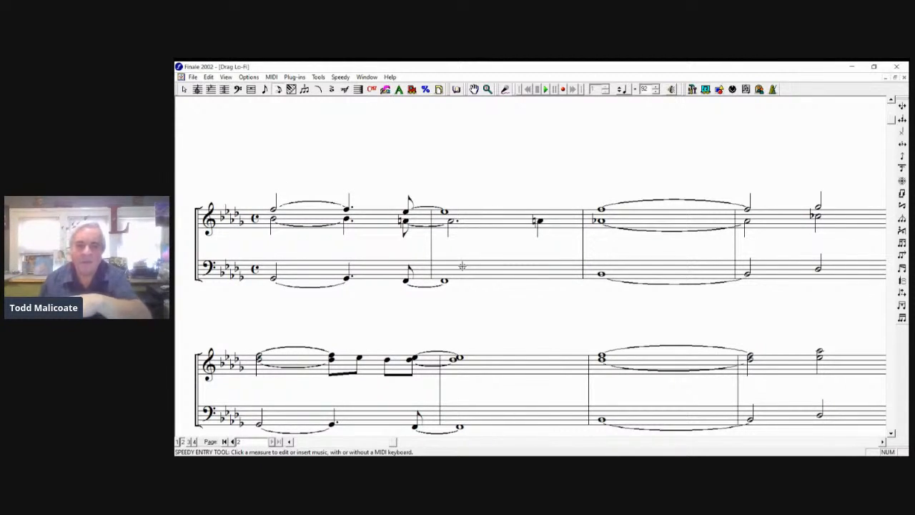
# - Add a D-flat below the first layer's half note and dotted quarter in the first treble measure
pyautogui.click(252, 230)
pyautogui.hotkey('shift', "'")
pyautogui.hotkey('shift', "'")
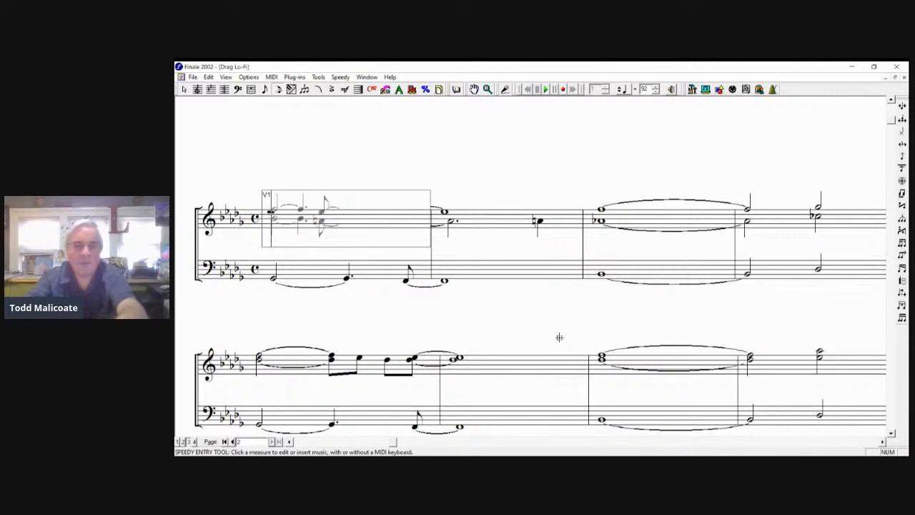
pyautogui.press('Right')
pyautogui.press('Left')
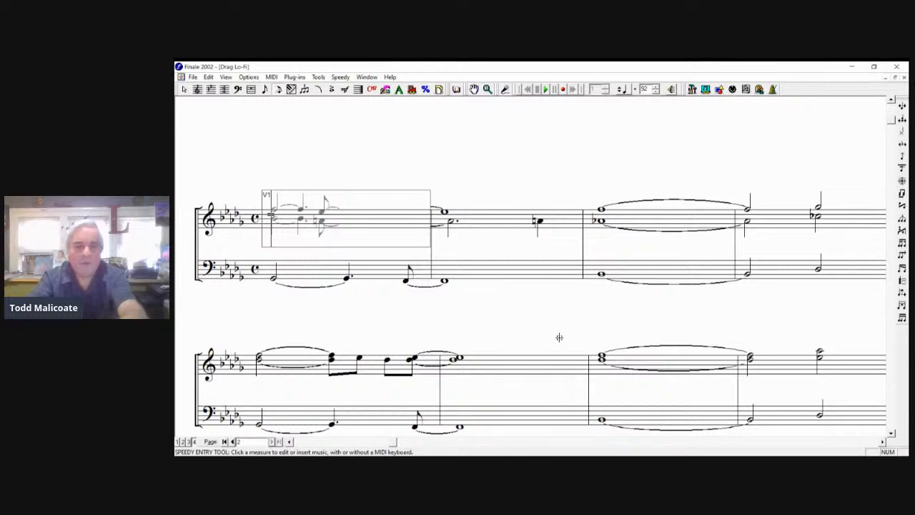
pyautogui.hotkey('shift', "'")
pyautogui.press('Right')
pyautogui.press('Left')
pyautogui.press('Right')
pyautogui.press('Right')
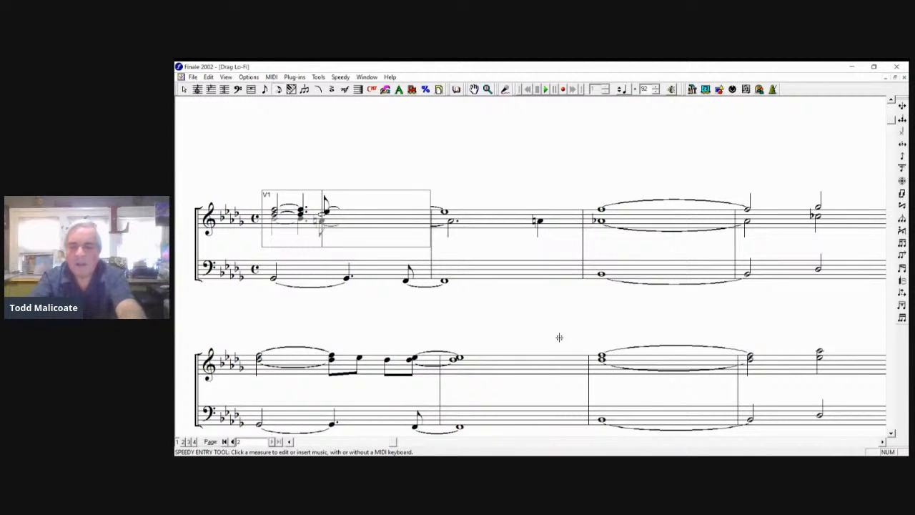
# - Add the inner chord notes to the first layer's remaining notes through the first system's fourth treble measure
pyautogui.press('Right')
pyautogui.press('5')
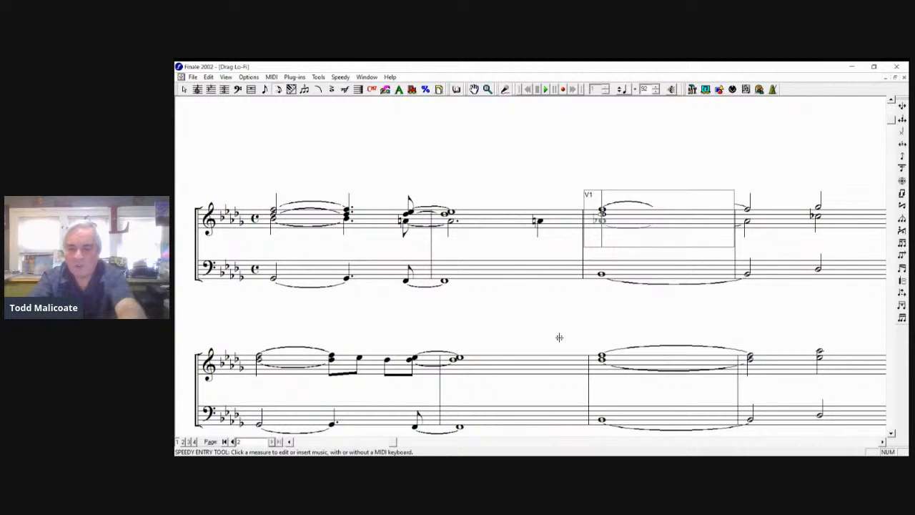
pyautogui.press('Right')
pyautogui.press('Right')
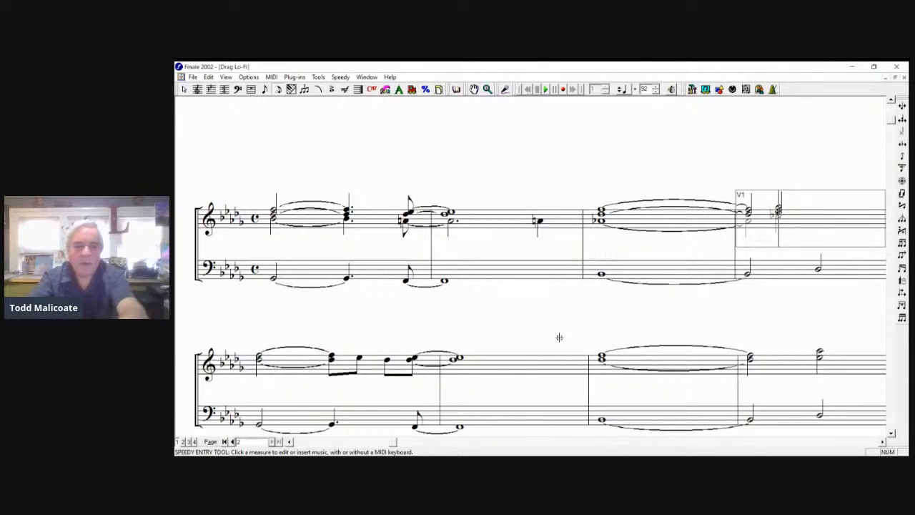
pyautogui.press('Escape')
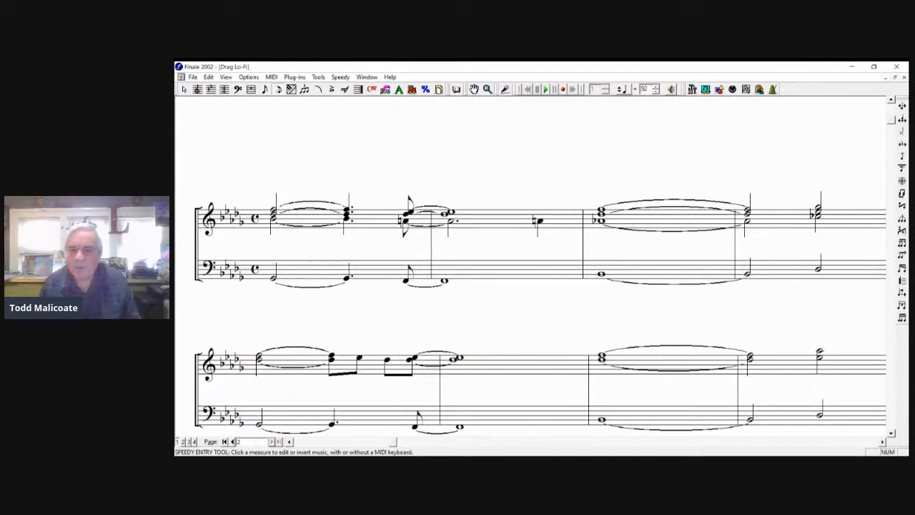
# - Replace the second half note in the fourth treble measure's second layer with a dotted-quarter C-flat and an eighth-note A-flat
pyautogui.click(839, 224)
pyautogui.hotkey('alt', 'shift', '2')
pyautogui.press('Right')
pyautogui.press('Up')
pyautogui.press('Up')
pyautogui.press('Delete')
pyautogui.press('5')
pyautogui.press('-')
pyautogui.press('.')
pyautogui.press('Down')
pyautogui.press('Down')
pyautogui.press('4')
pyautogui.press('0')
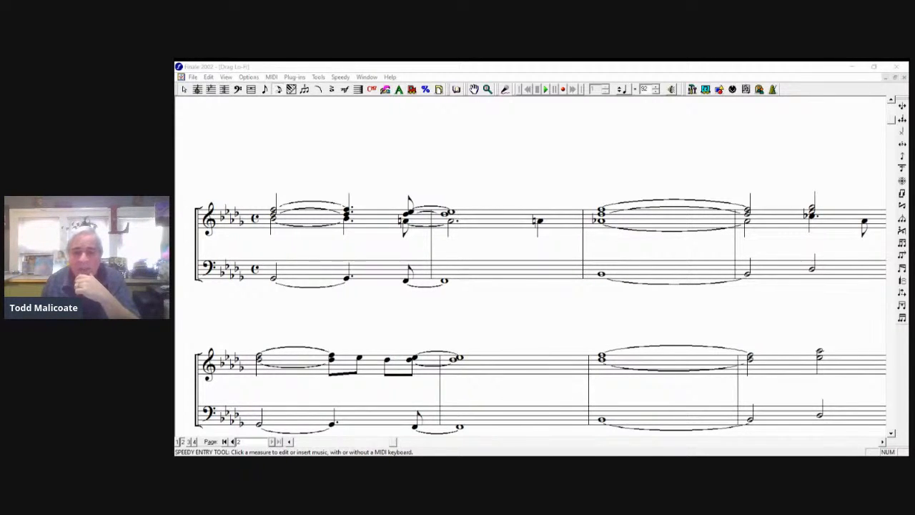
# - Open the second system's first treble measure and delete its first-layer notes
pyautogui.click(765, 383)
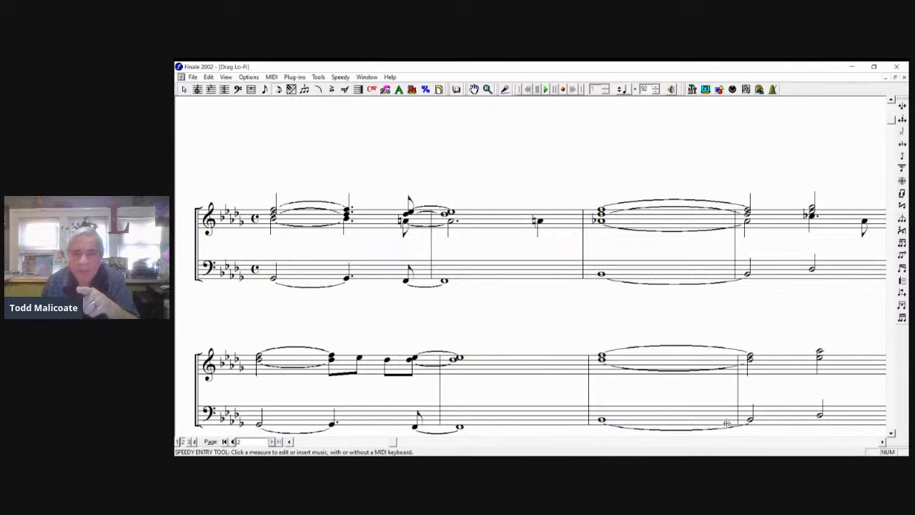
pyautogui.click(343, 365)
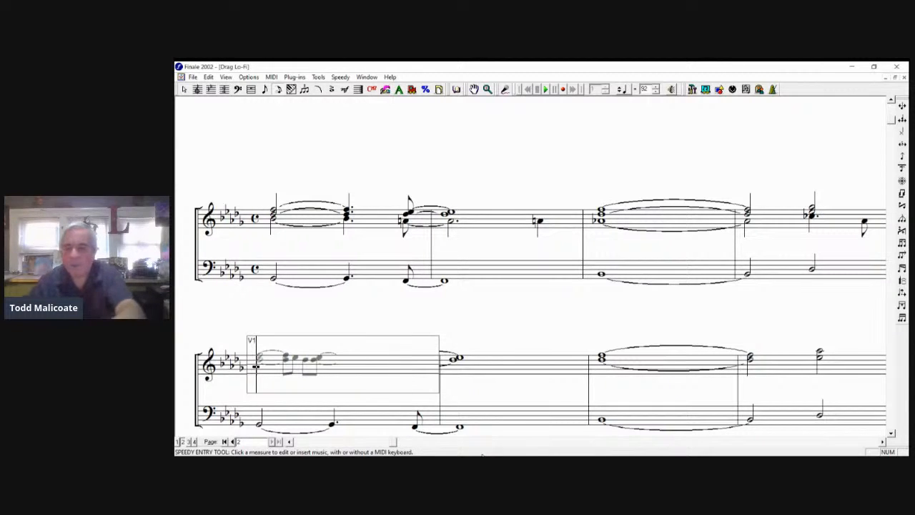
pyautogui.hotkey('alt', 'shift', '1')
pyautogui.press('Delete')
pyautogui.press('Delete')
pyautogui.press('Delete')
pyautogui.press('Delete')
pyautogui.press('Delete')
pyautogui.press('Delete')
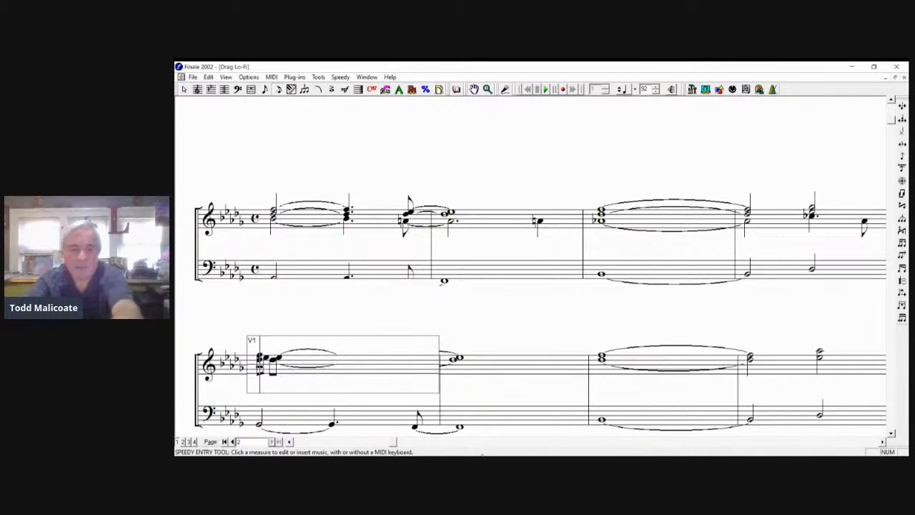
# - Enter the first-layer melody: a half-note F tied to an eighth-note F, followed by eighth notes E-flat, D-flat and E-flat
pyautogui.press('Up')
pyautogui.press('Up')
pyautogui.press('Up')
pyautogui.press('Up')
pyautogui.press('6')
pyautogui.press('=')
pyautogui.press('4')
pyautogui.press('Down')
pyautogui.press('4')
pyautogui.press('Down')
pyautogui.press('4')
pyautogui.press('Up')
pyautogui.press('4')
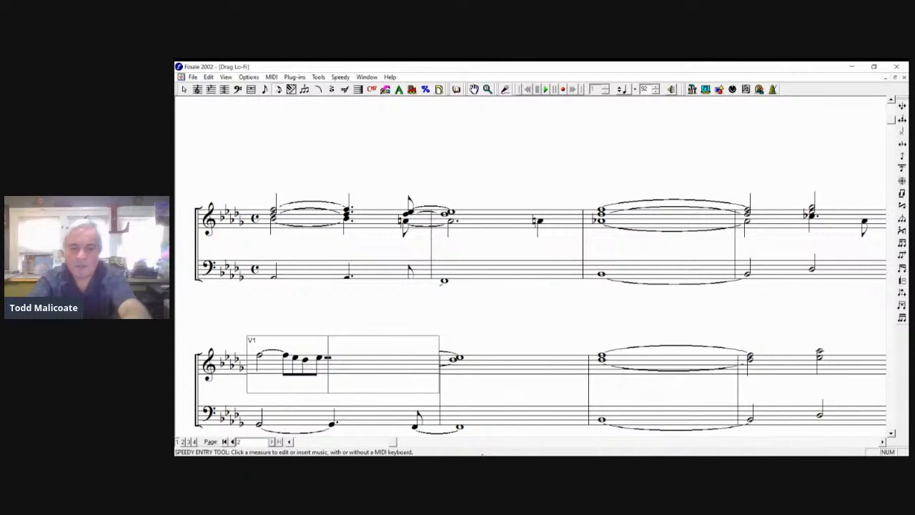
# - Add a D-flat below the melody's opening half note, first eighth and last eighth, tying the opening pair
pyautogui.press('Left')
pyautogui.press('Left')
pyautogui.press('Left')
pyautogui.press('Left')
pyautogui.press('Left')
pyautogui.press('Return')
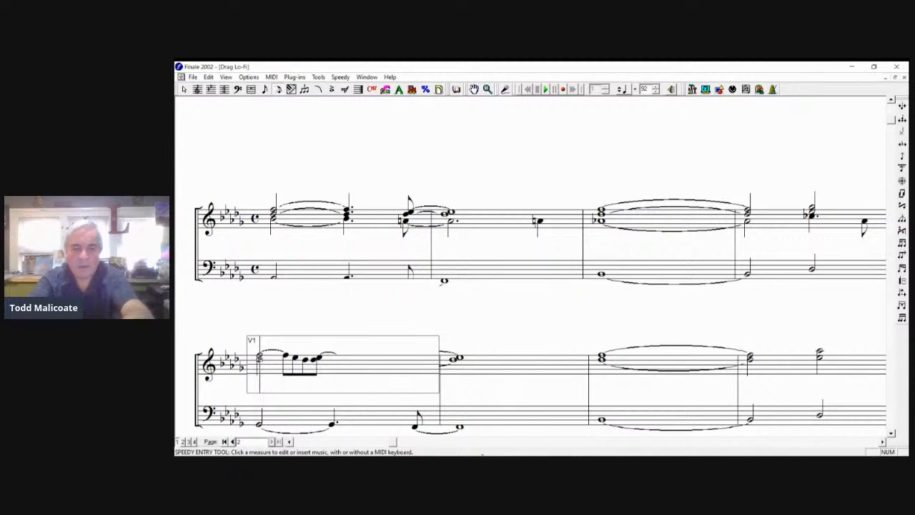
pyautogui.press('=')
pyautogui.press('Right')
pyautogui.press('Left')
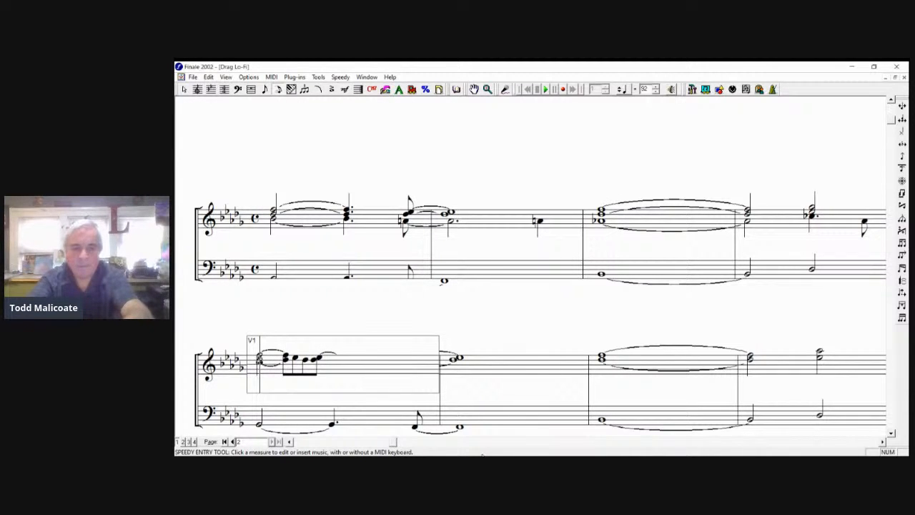
# - Enter a second-layer line in this measure: a half-note B-flat tied to an eighth, two eighth rests, and an eighth-note A-natural
pyautogui.hotkey('ctrl', 'alt', '2')
pyautogui.press('6')
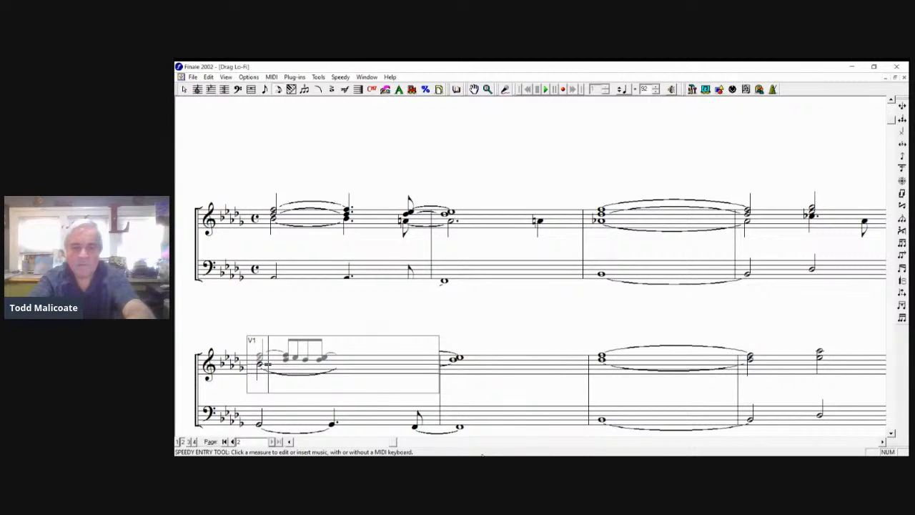
pyautogui.press('5')
pyautogui.press('.')
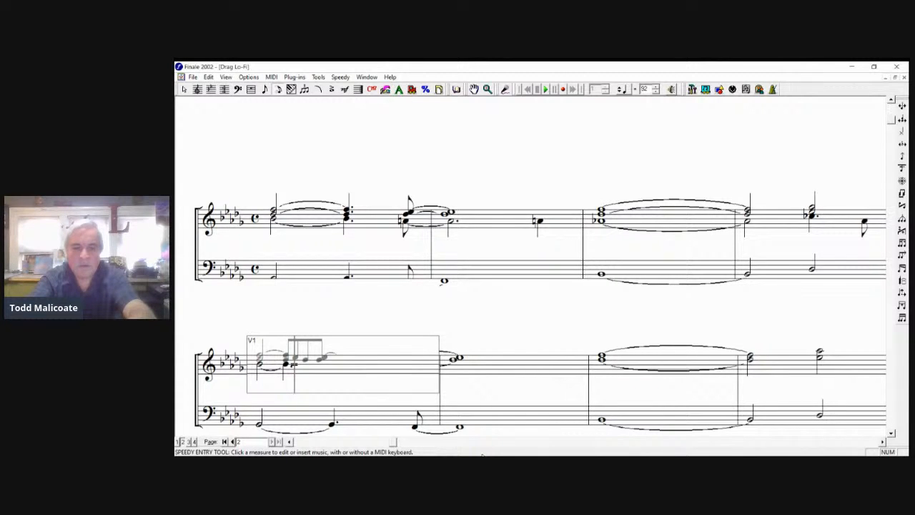
pyautogui.press('Left')
pyautogui.press('4')
pyautogui.press('4')
pyautogui.press('r')
pyautogui.press('4')
pyautogui.press('r')
pyautogui.press('Down')
pyautogui.press('4')
pyautogui.press('+')
# - Hide the two eighth rests between the second layer's B-flat and A-natural
pyautogui.press('Left')
pyautogui.press('/')
pyautogui.press('Left')
pyautogui.press('o')
pyautogui.press('Left')
pyautogui.press('o')
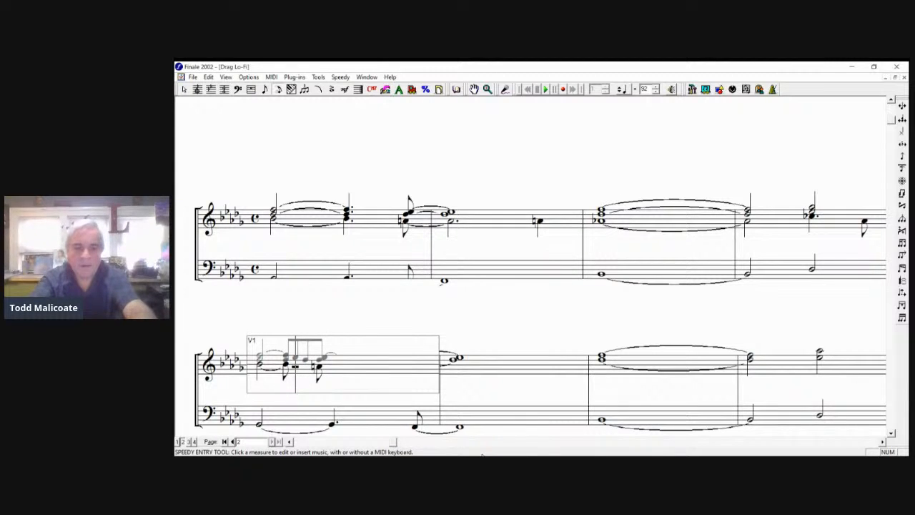
pyautogui.press('Right')
pyautogui.press('Right')
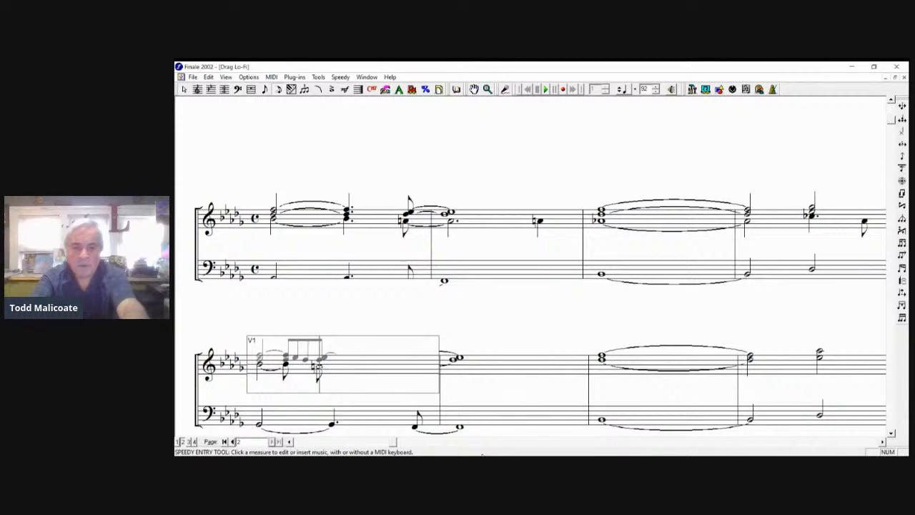
pyautogui.press('Right')
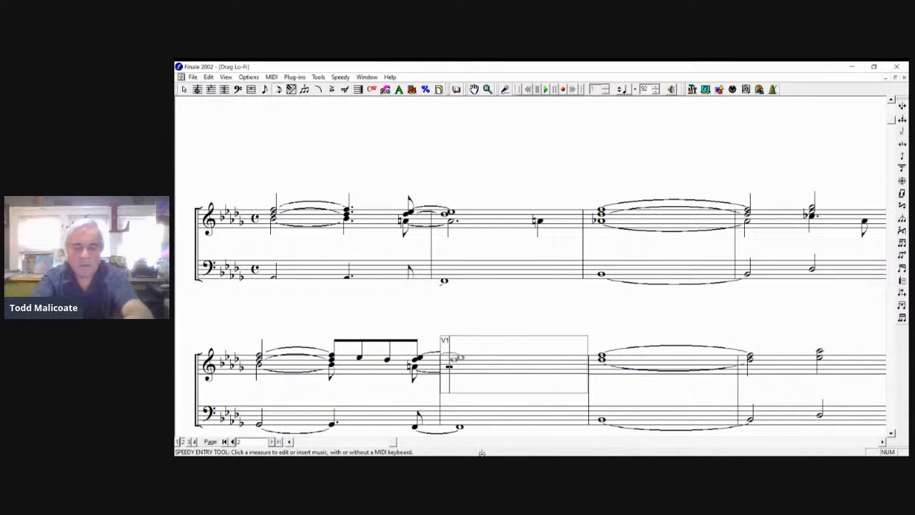
# - Enter second-layer whole notes in the second system: A-natural in the second treble measure and B-flat in the third
pyautogui.press('7')
pyautogui.press('+')
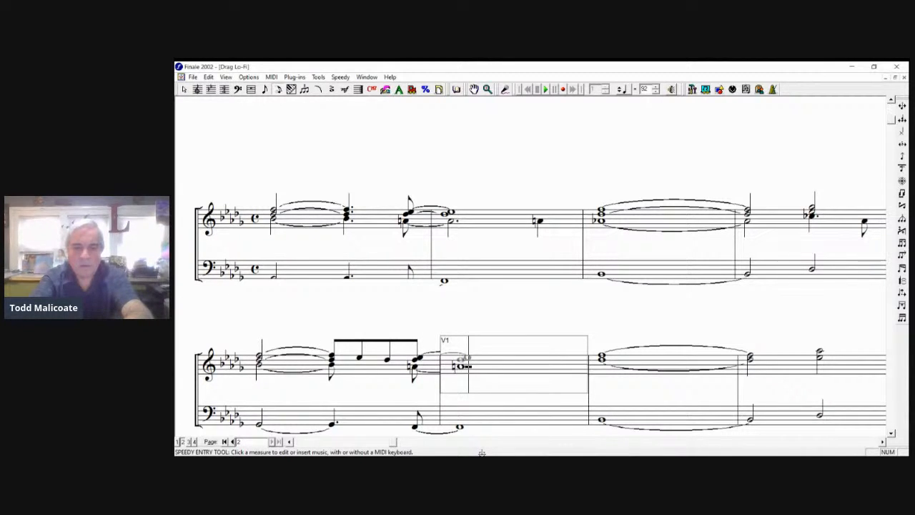
pyautogui.press('Right')
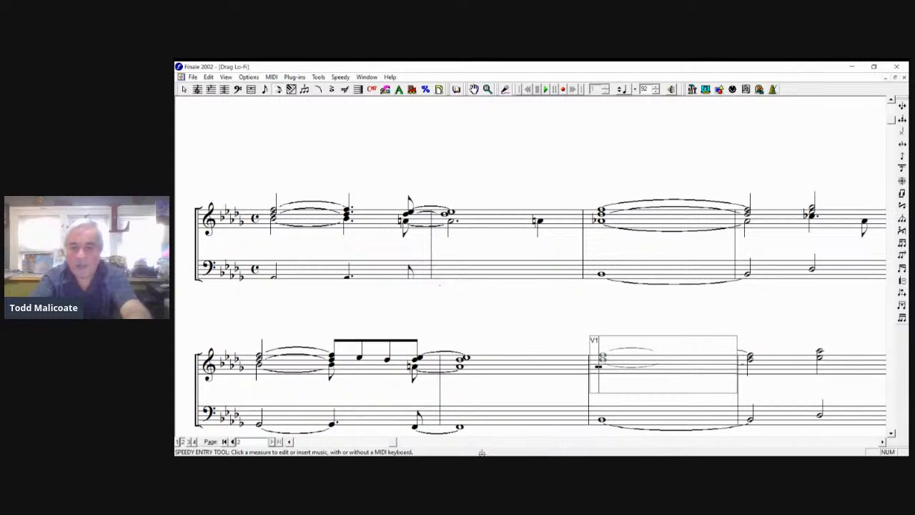
pyautogui.press('7')
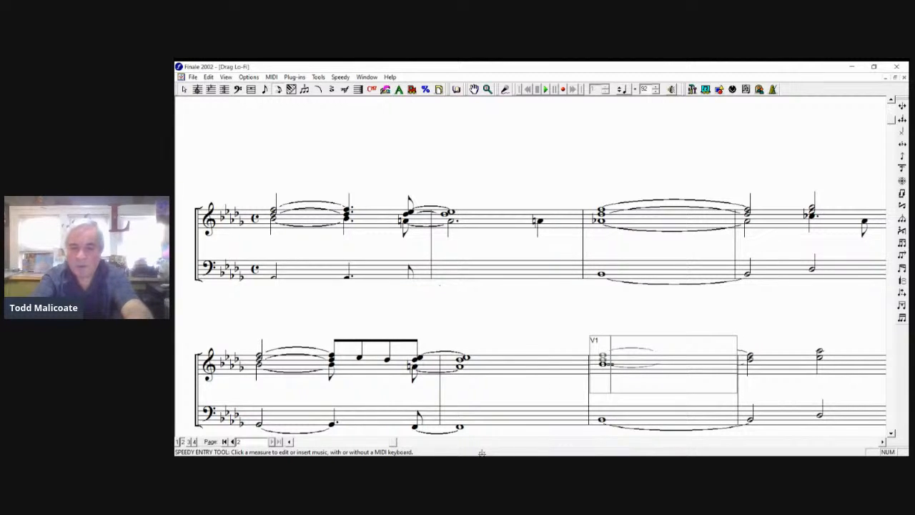
pyautogui.press('Right')
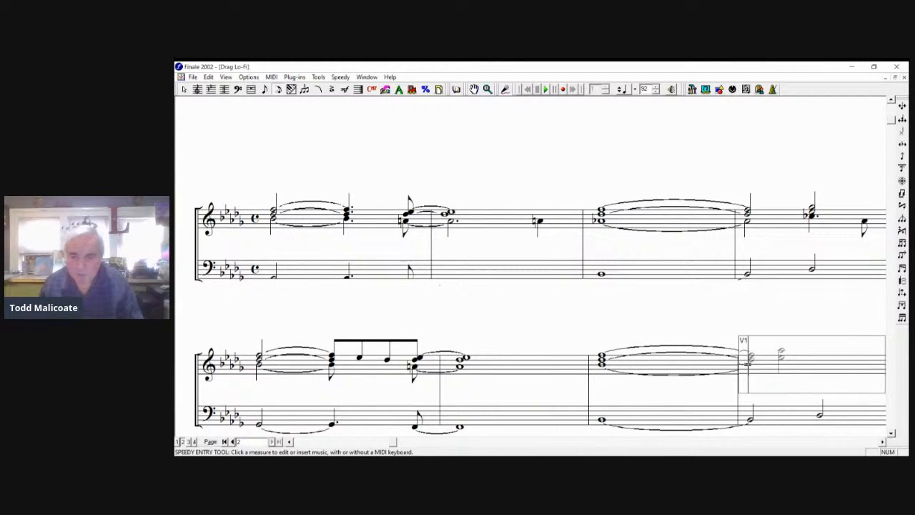
# - Start the second system's fourth treble measure in the second layer with a dotted-quarter B-flat and an eighth-note A-flat
pyautogui.hotkey('alt', 'Tab')
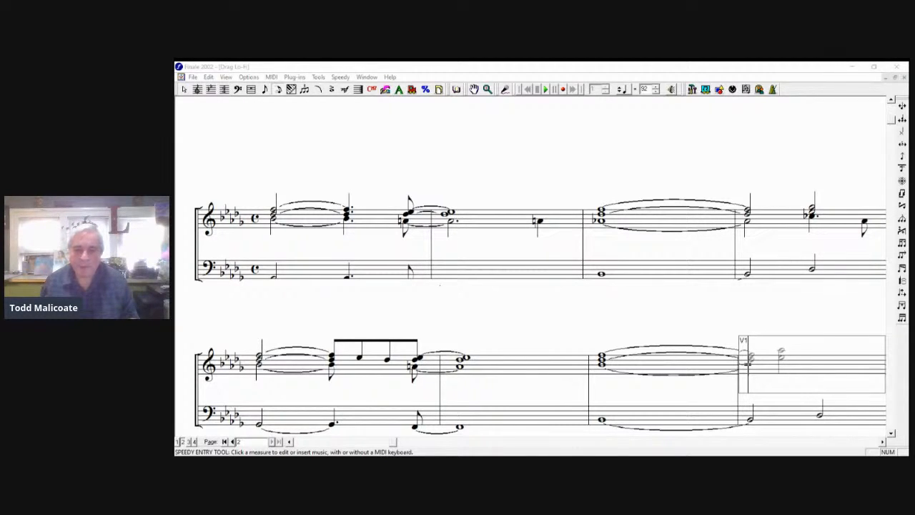
pyautogui.click(746, 368)
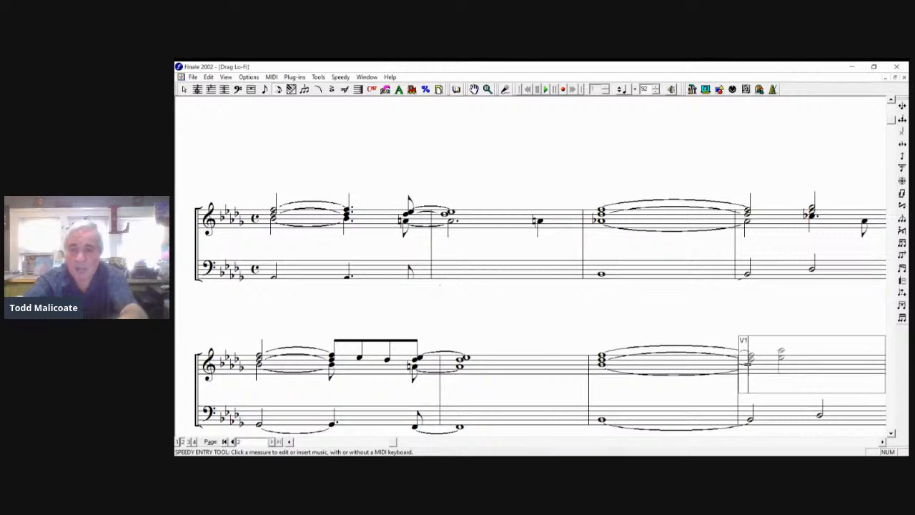
pyautogui.press('5')
pyautogui.press('.')
pyautogui.press('Down')
pyautogui.press('4')
# - Complete that measure's second layer with a dotted-quarter C-flat and an eighth-note A-flat, and close the measure
pyautogui.press('Up')
pyautogui.press('Up')
pyautogui.press('5')
pyautogui.press('-')
pyautogui.press('.')
pyautogui.press('Down')
pyautogui.press('4')
pyautogui.press('Down')
pyautogui.press('Left')
pyautogui.press('Delete')
pyautogui.press('4')
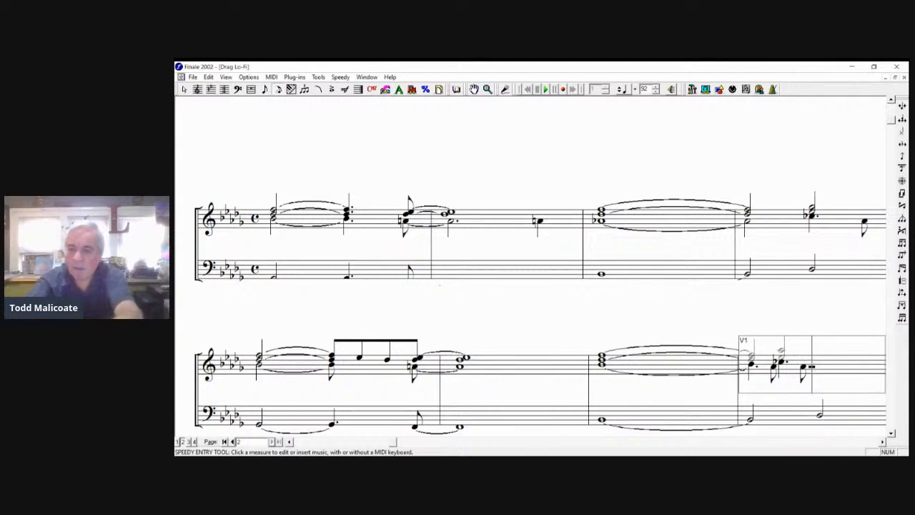
pyautogui.hotkey('alt', 'shift', '1')
pyautogui.press('0')
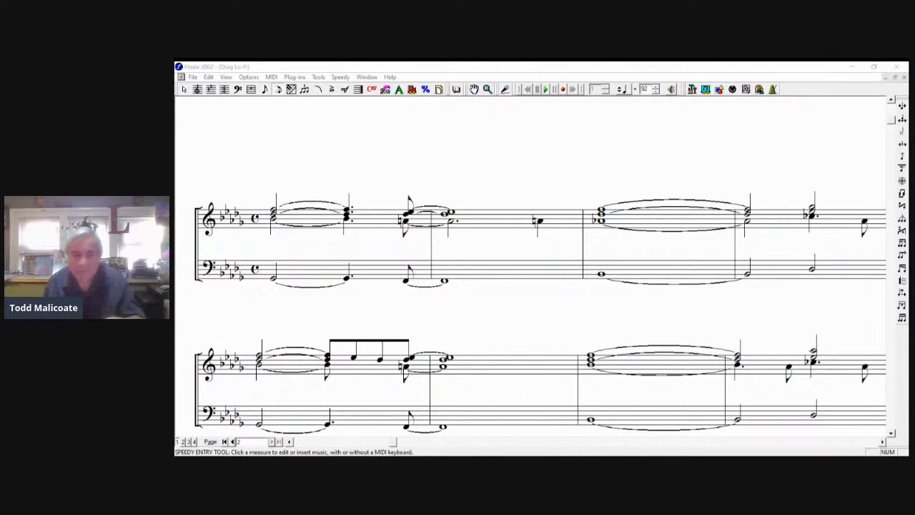
pyautogui.hotkey('alt', 'Tab')
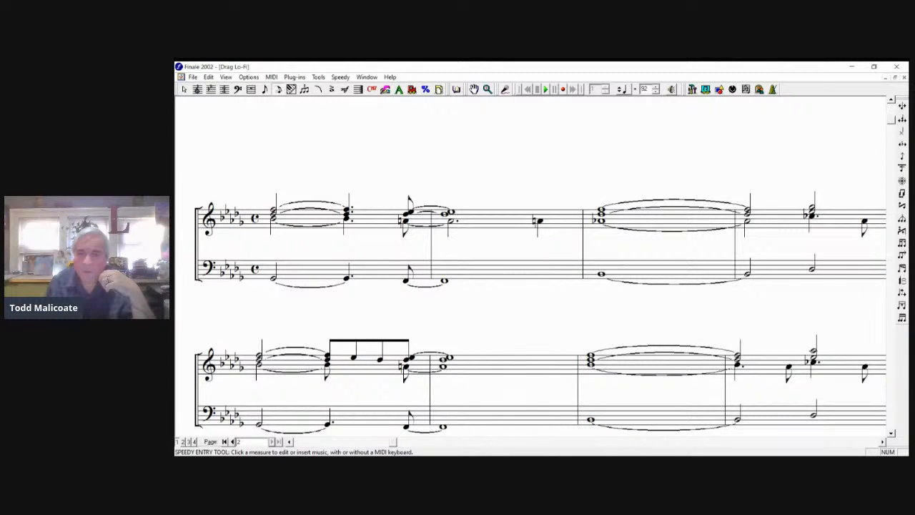
pyautogui.hotkey('alt', 'Tab')
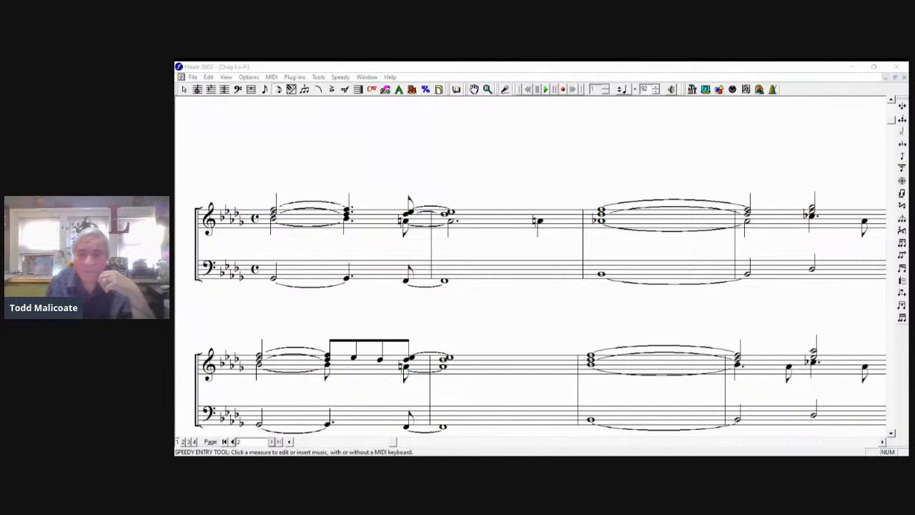
pyautogui.hotkey('alt', 'Tab')
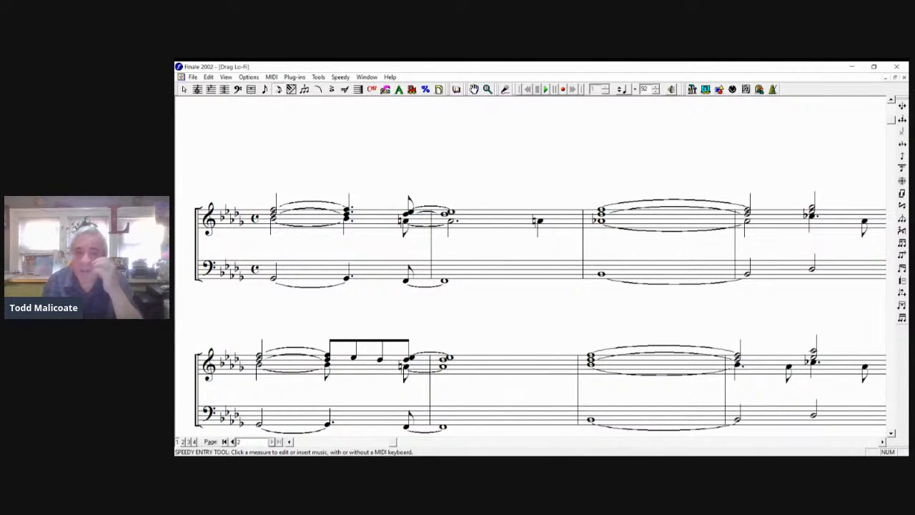
# - Change the second layer of the second system's second treble measure to a dotted-half A-natural followed by a quarter-note A-natural
pyautogui.click(558, 438)
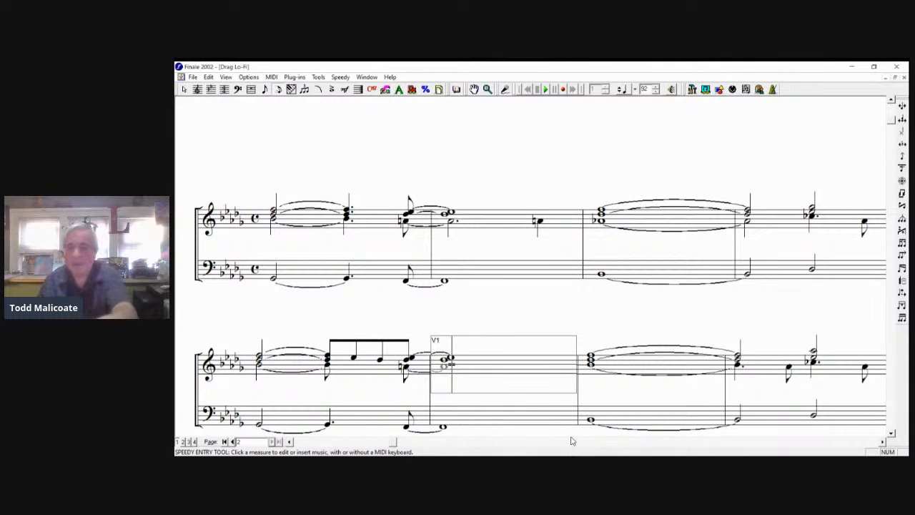
pyautogui.hotkey('alt', 'shift', '2')
pyautogui.press('6')
pyautogui.press('.')
pyautogui.press('Right')
pyautogui.press('5')
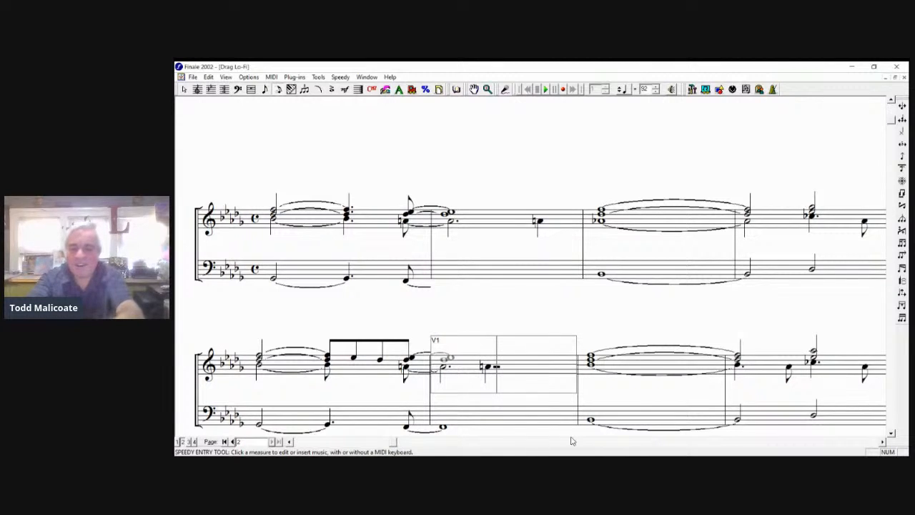
pyautogui.click(571, 437)
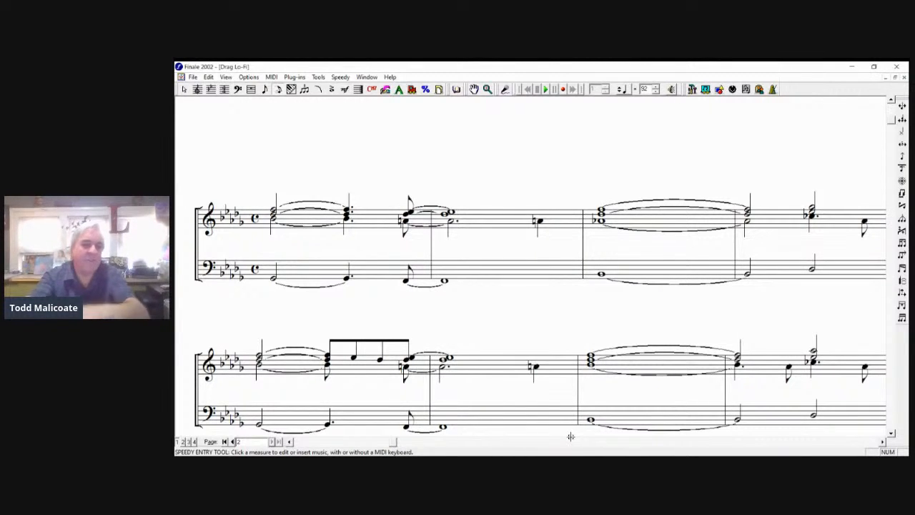
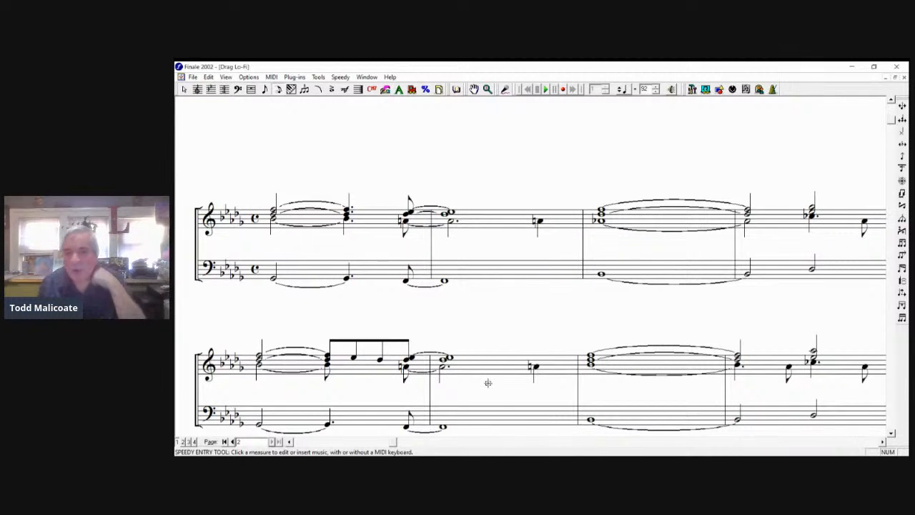
# - Copy both staves of page 2's first two systems into the page's third and fourth systems and clear the selection
pyautogui.click(456, 89)
pyautogui.click(399, 248)
pyautogui.hotkey('ctrl', 'a')
pyautogui.scroll(-5, 531, 264)
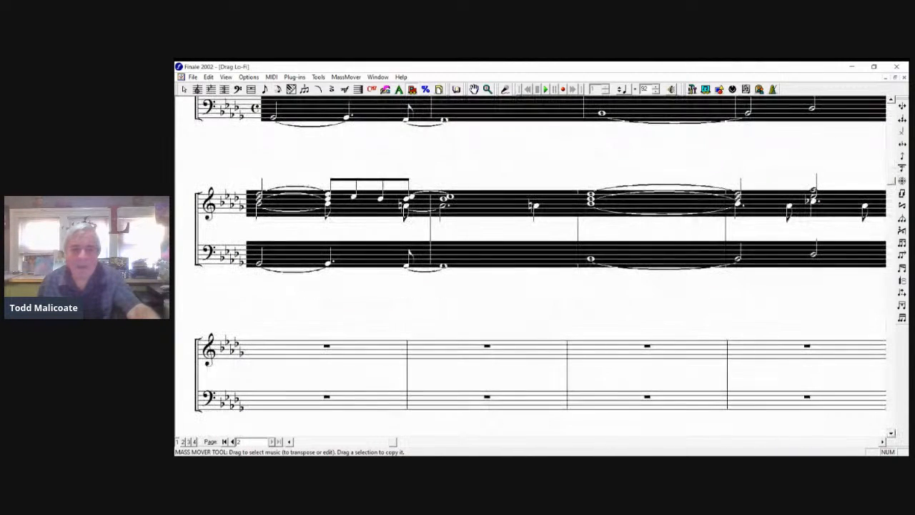
pyautogui.keyDown('ctrl'); pyautogui.keyDown('shift'); pyautogui.click(409, 435); pyautogui.keyUp('shift'); pyautogui.keyUp('ctrl')
pyautogui.press('Return')
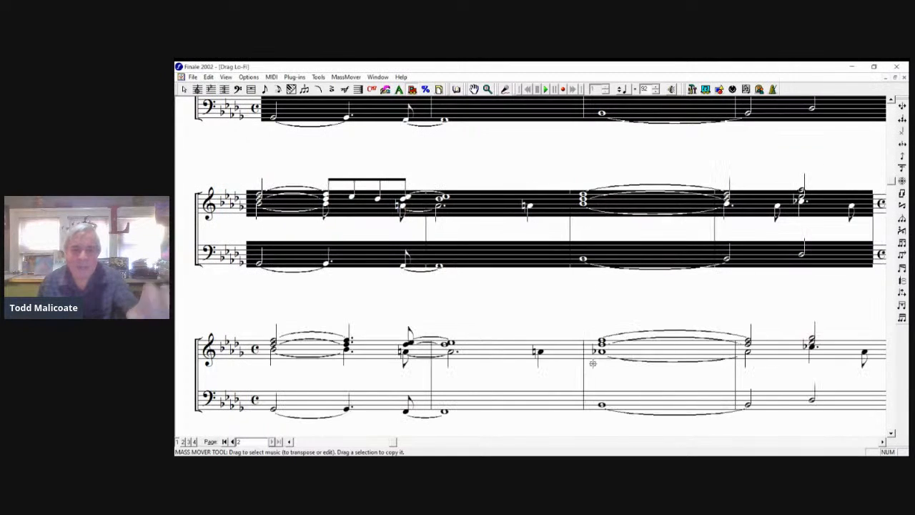
pyautogui.hotkey('ctrl', '-')
pyautogui.click(620, 301)
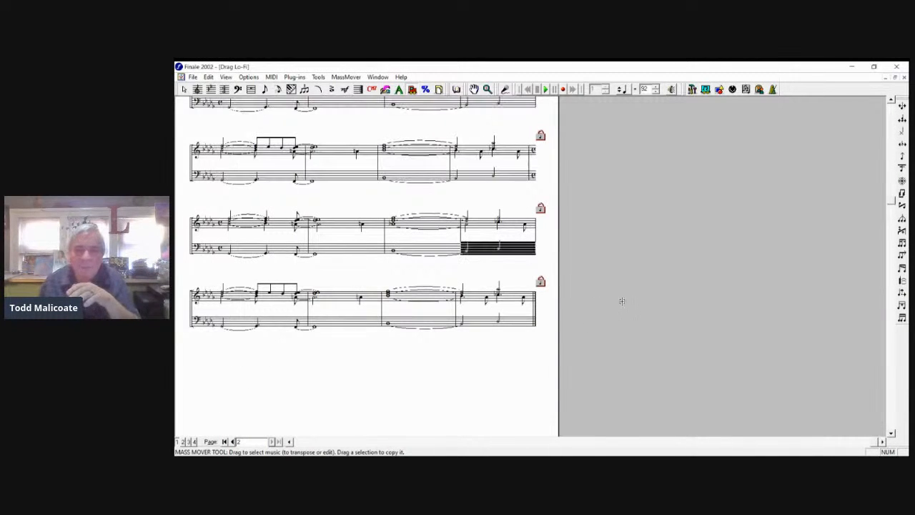
pyautogui.click(652, 294)
pyautogui.click(891, 172)
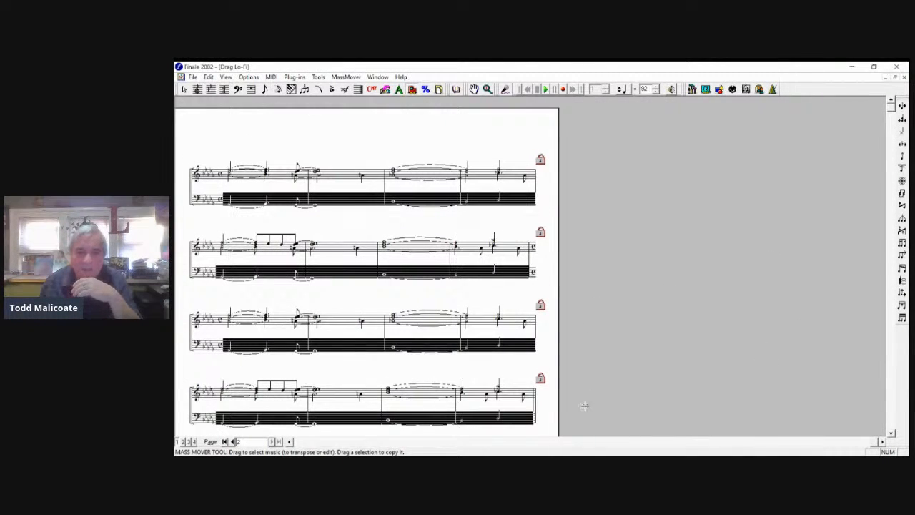
pyautogui.click(531, 284)
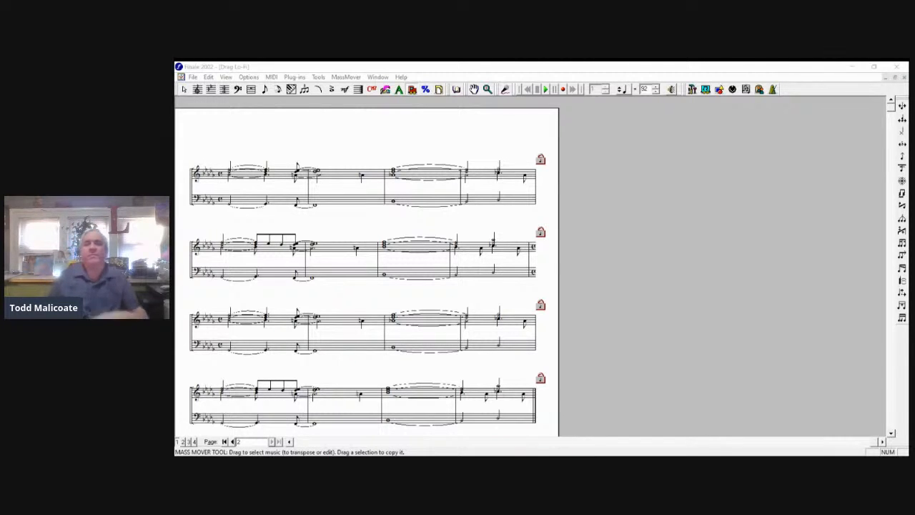
pyautogui.hotkey('alt', 'Tab')
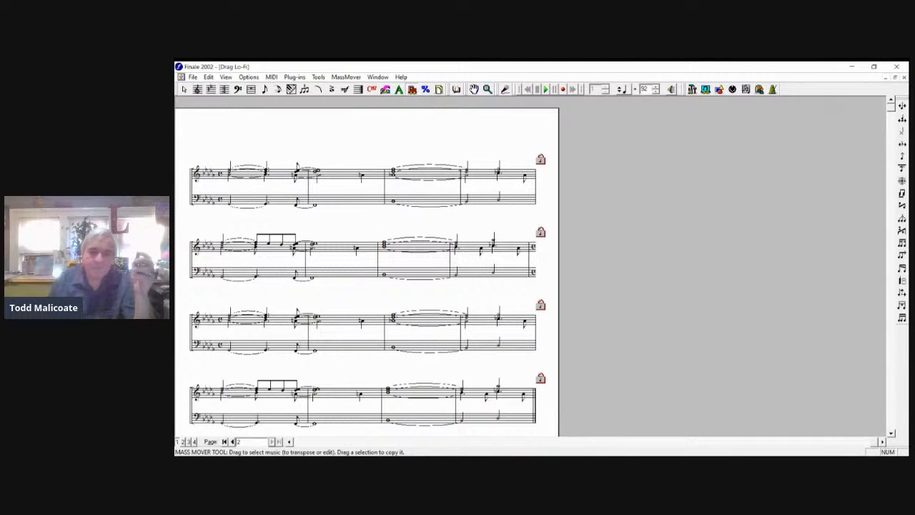
pyautogui.click(231, 442)
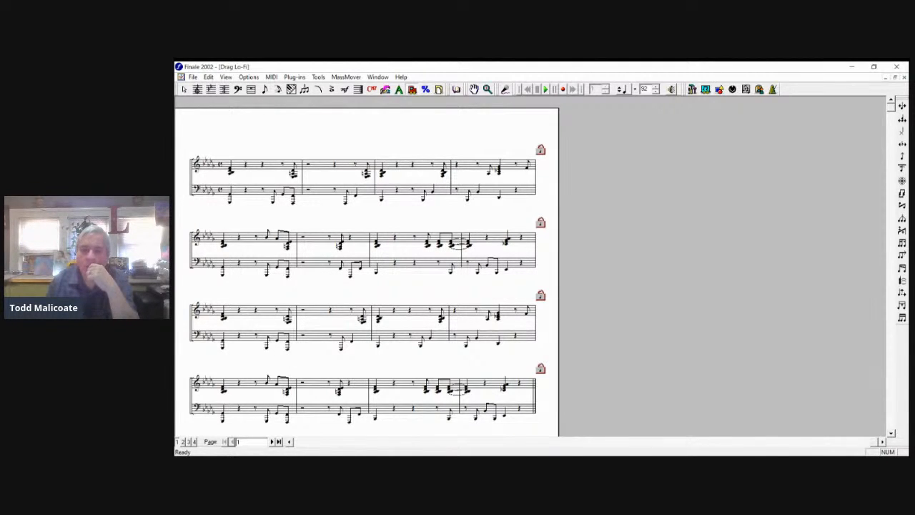
pyautogui.hotkey('alt', 'Tab')
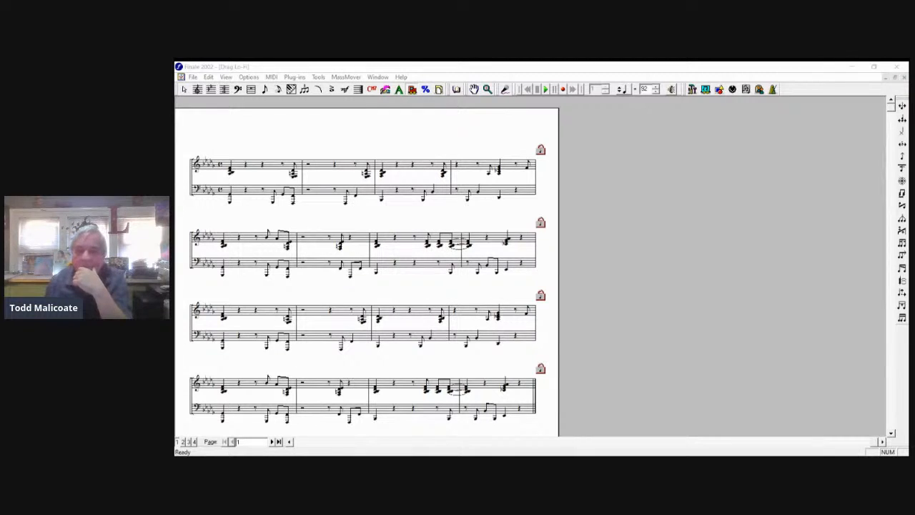
pyautogui.hotkey('alt', 'Tab')
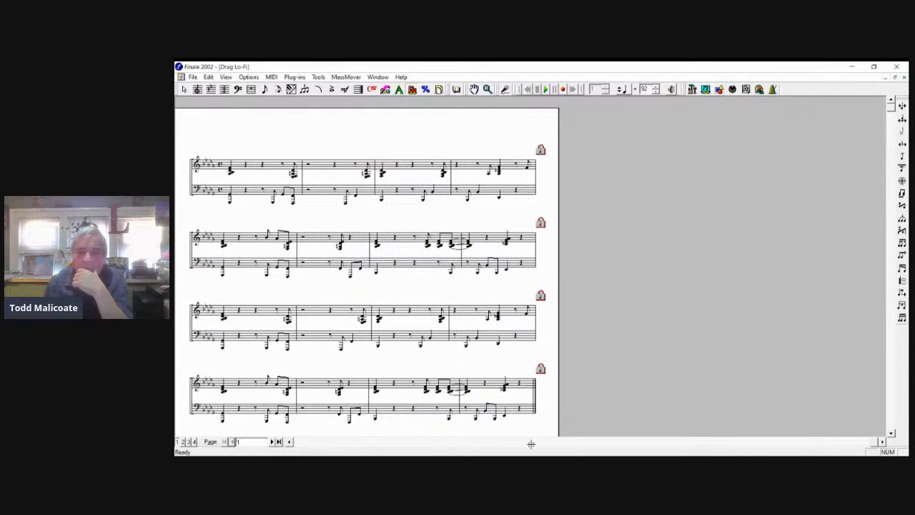
# - Add 16 blank measures to the end of the piece, after the last system on page 2
pyautogui.click(251, 89)
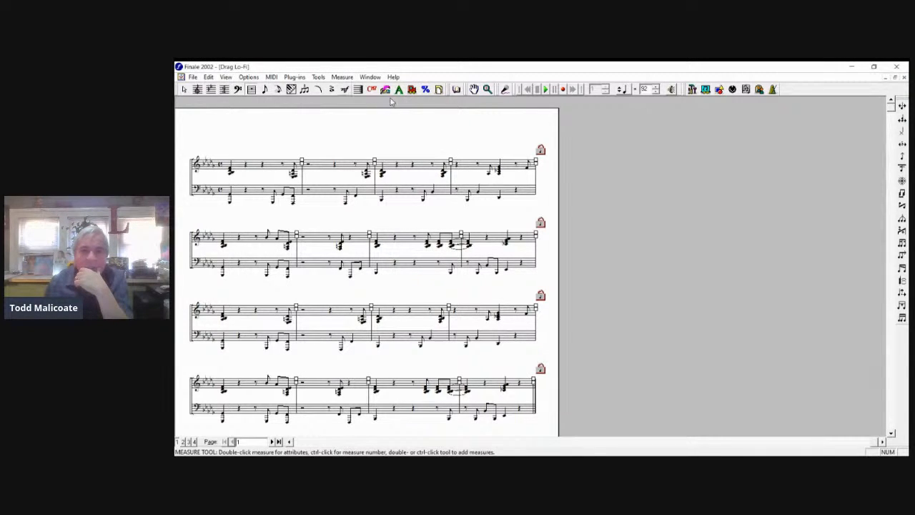
pyautogui.click(342, 77)
pyautogui.click(389, 88)
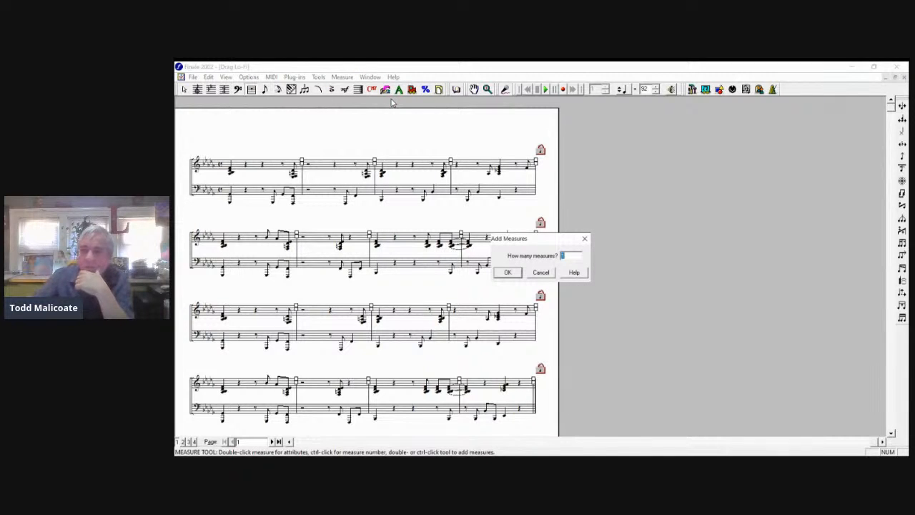
pyautogui.press('Return')
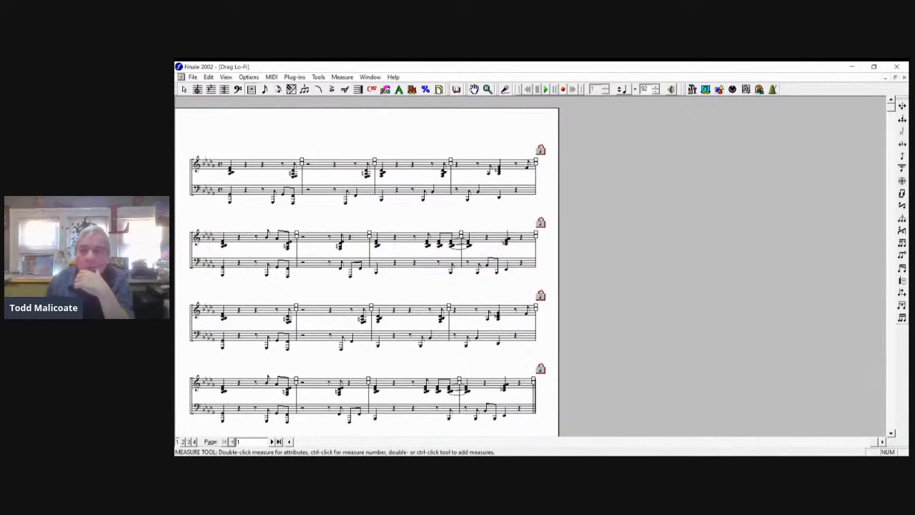
pyautogui.scroll(-5, 701, 403)
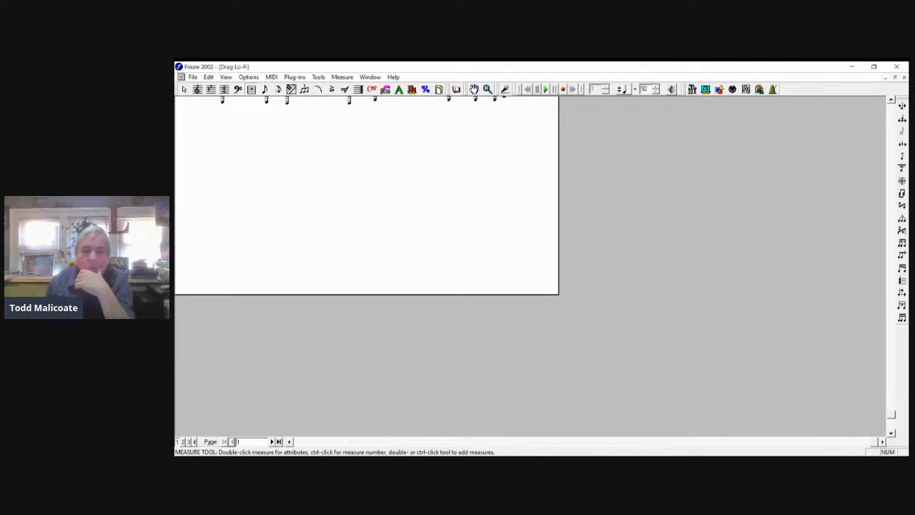
pyautogui.press('pageup')
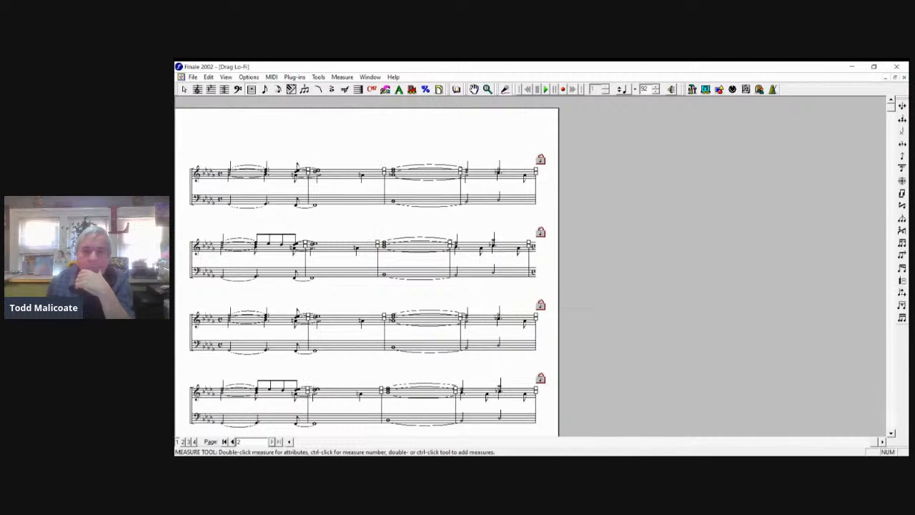
pyautogui.press('pagedown')
# - Lock the layout of new measures 33 through 48 to four measures per system
pyautogui.click(412, 89)
pyautogui.click(247, 163)
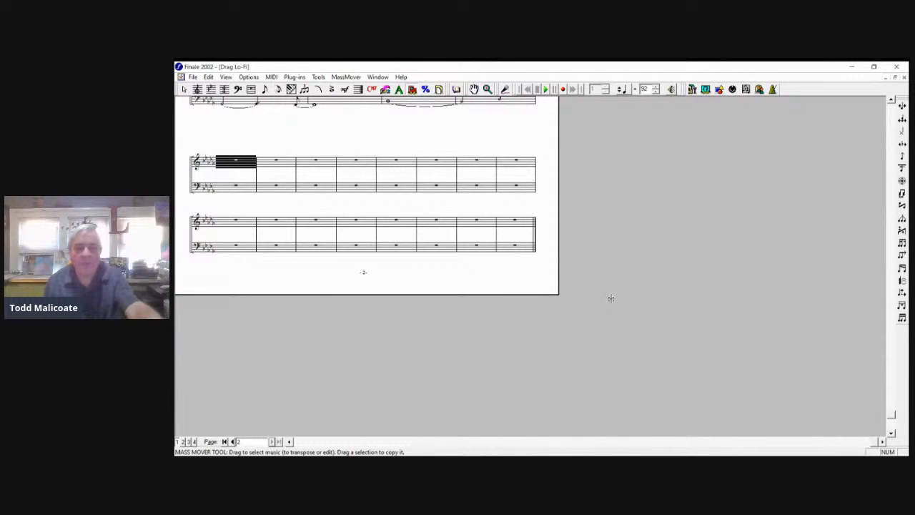
pyautogui.hotkey('ctrl', 'a')
pyautogui.hotkey('ctrl', 'm')
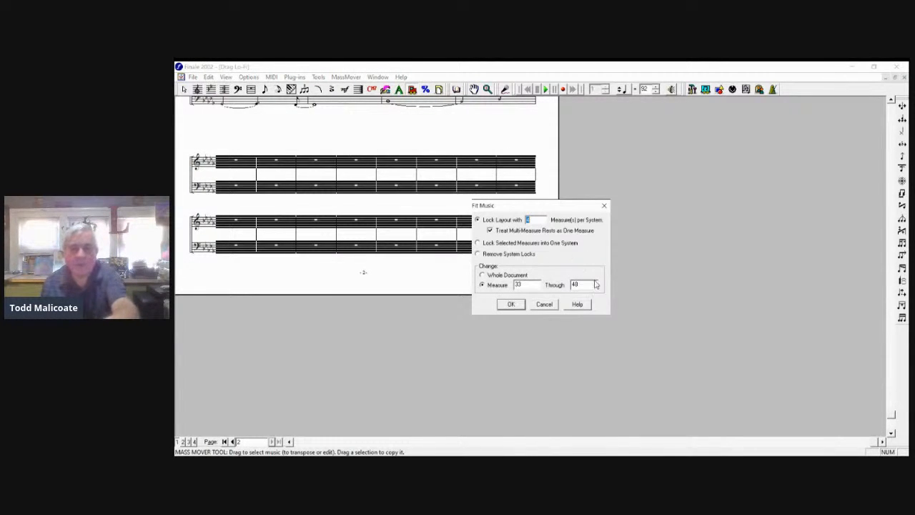
pyautogui.press('Return')
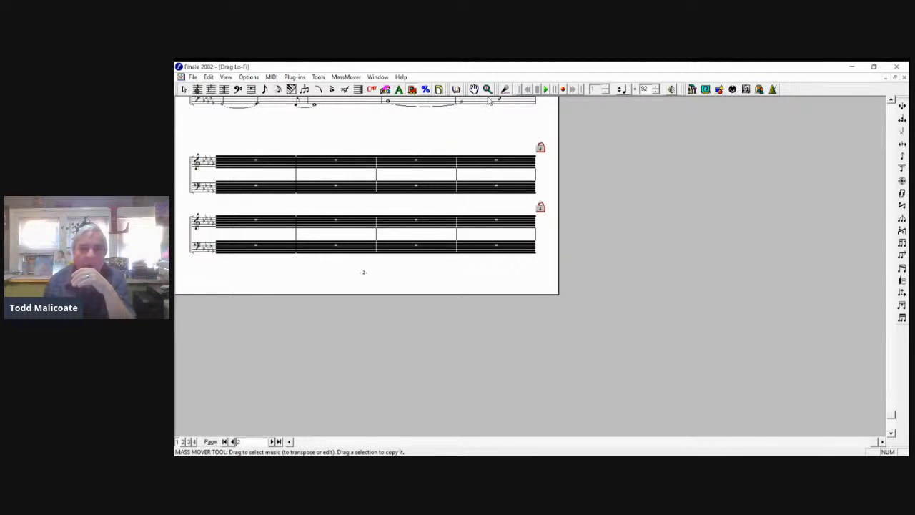
# - Set systems 9 through 12 on page 3 to a bottom margin of 400, with zero for the other margins and the distance between systems
pyautogui.click(439, 89)
pyautogui.doubleClick(529, 246)
pyautogui.write('1500')
pyautogui.click(580, 301)
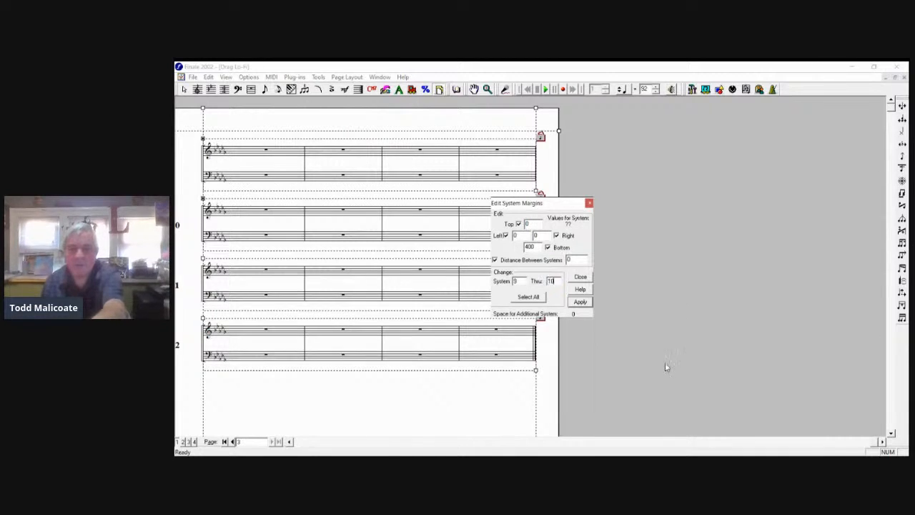
pyautogui.click(737, 172)
# - Set the top margin of system 9 to 400 and compare page 3's layout with page 2
pyautogui.click(471, 186)
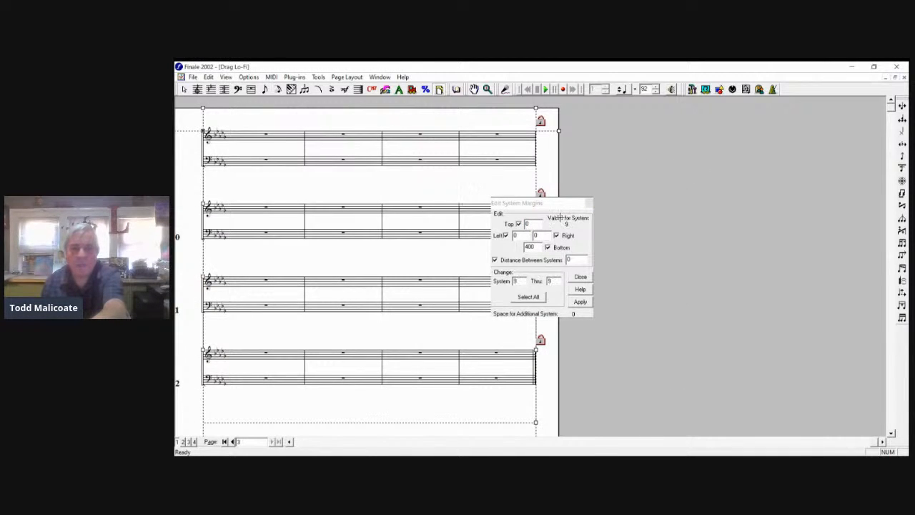
pyautogui.click(627, 262)
pyautogui.write('400')
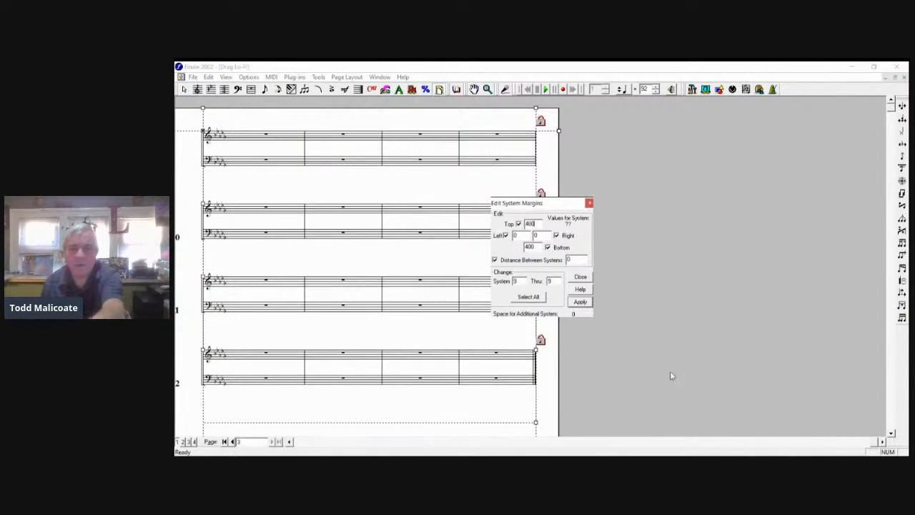
pyautogui.press('Return')
pyautogui.click(233, 442)
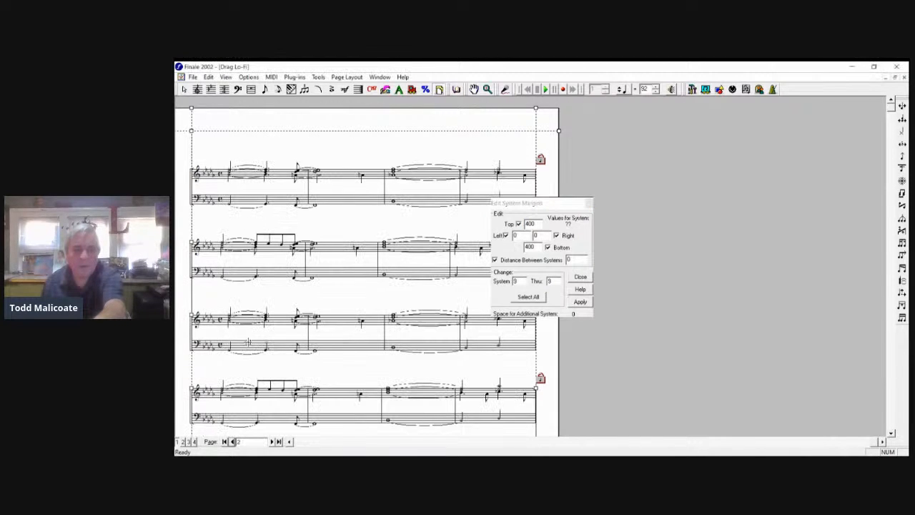
pyautogui.click(272, 442)
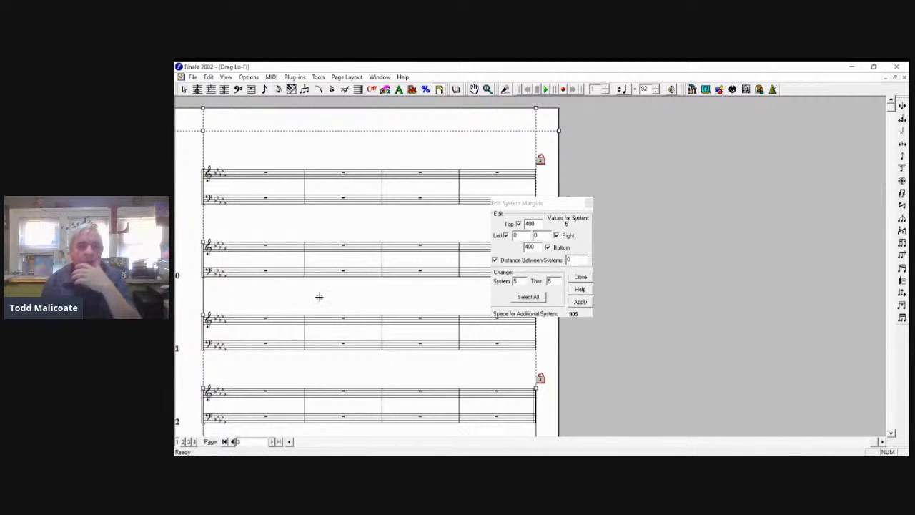
pyautogui.click(223, 89)
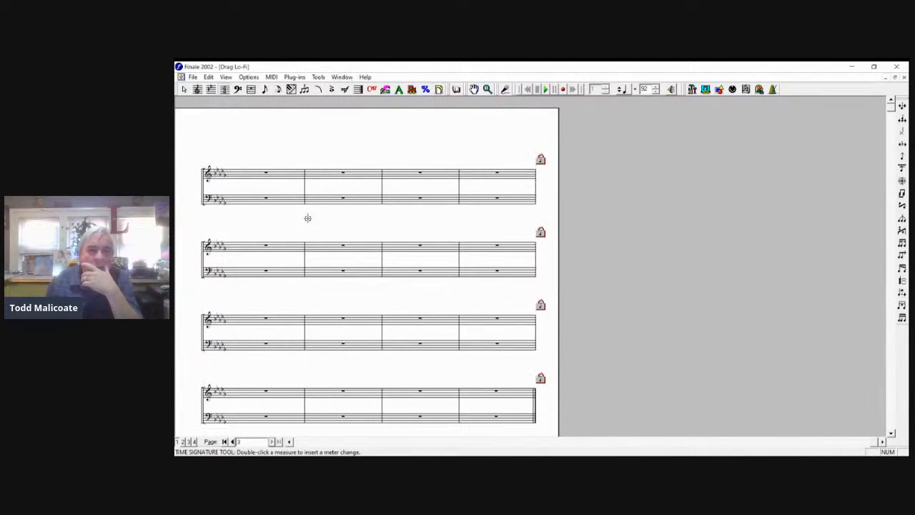
pyautogui.doubleClick(296, 207)
pyautogui.click(639, 309)
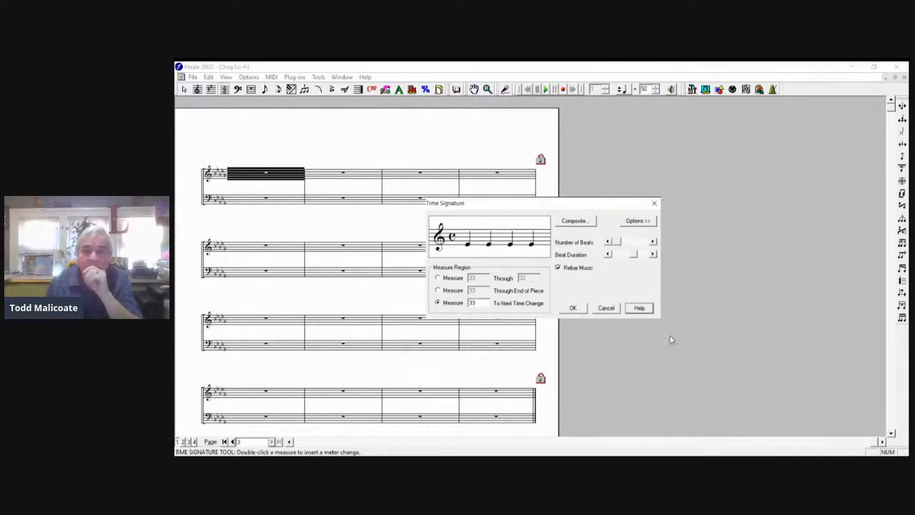
pyautogui.click(606, 308)
# - Set measure 33, the first measure on page 3, to always show its time signature
pyautogui.click(251, 89)
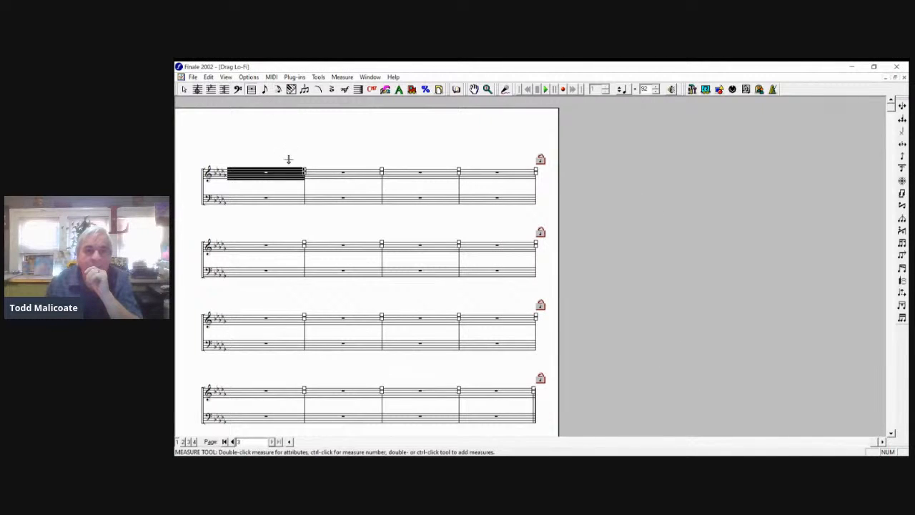
pyautogui.doubleClick(276, 198)
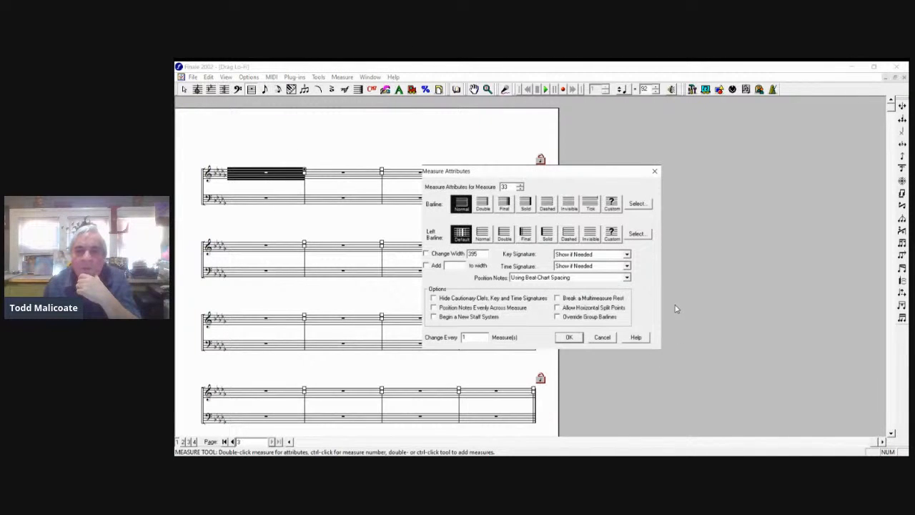
pyautogui.click(627, 266)
pyautogui.click(584, 280)
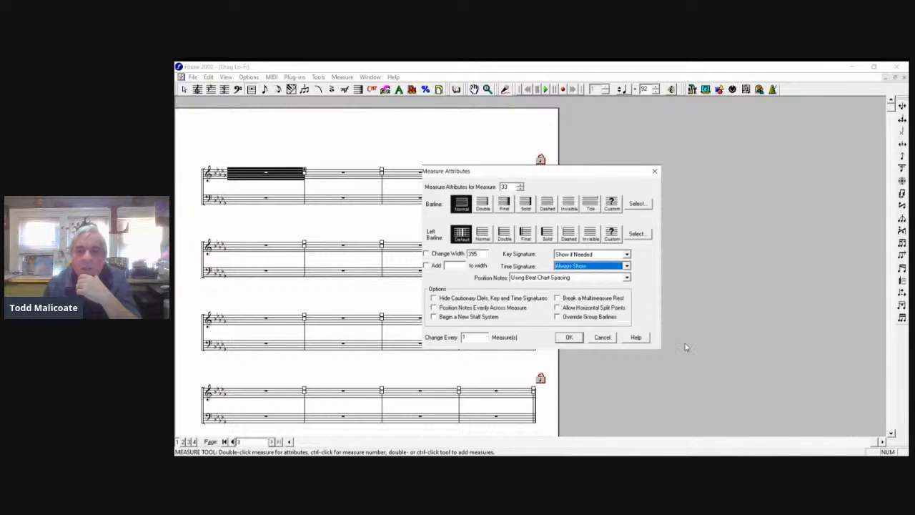
pyautogui.press('Return')
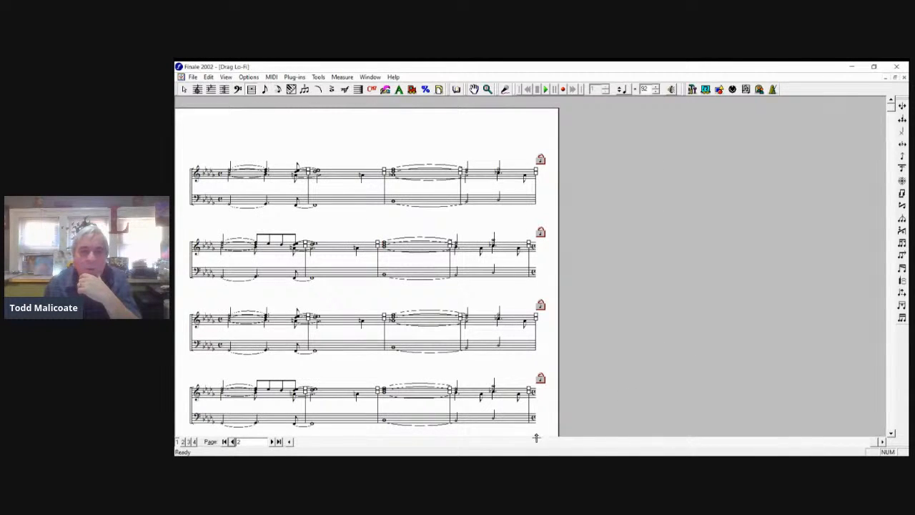
# - Set the last measure on page 2, measure 32, to a final barline
pyautogui.doubleClick(501, 395)
pyautogui.click(504, 204)
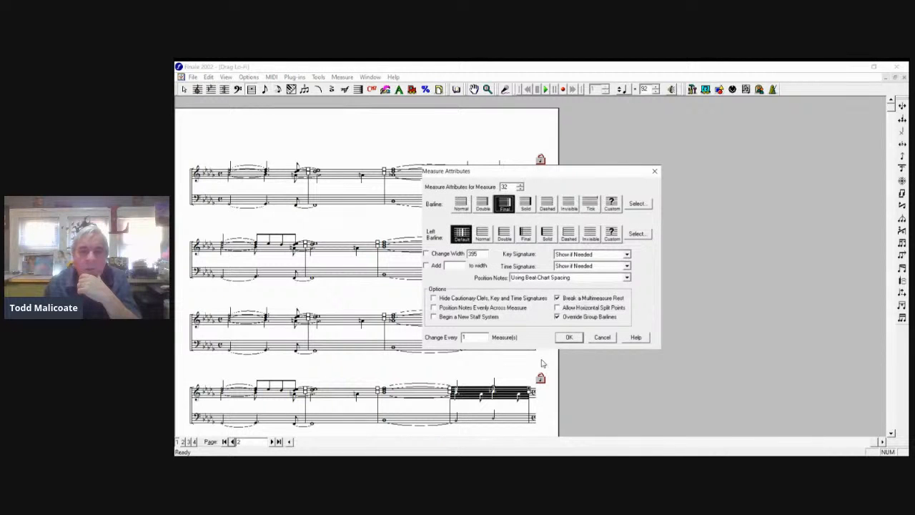
pyautogui.press('Return')
pyautogui.click(578, 439)
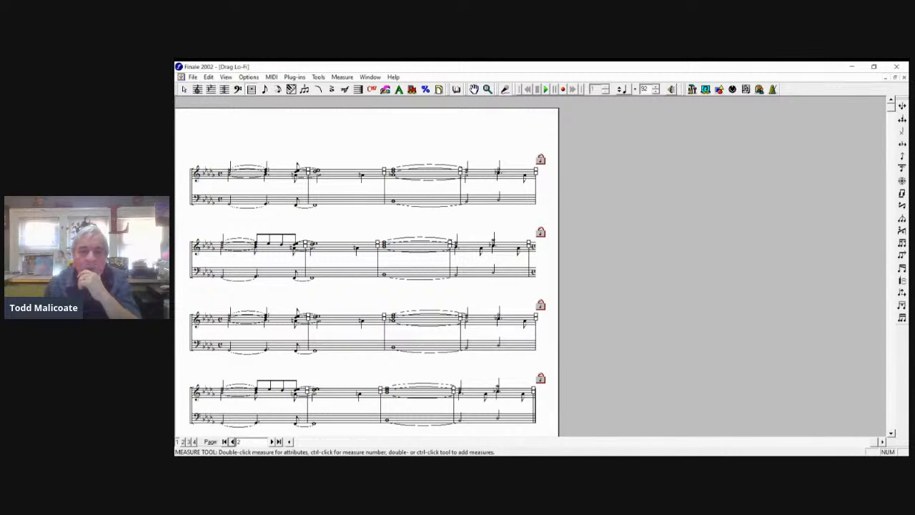
# - Using Speedy Entry, fill measure 33's treble staff on page 3 with seven A-flat eighth notes and one higher E-flat
pyautogui.click(272, 442)
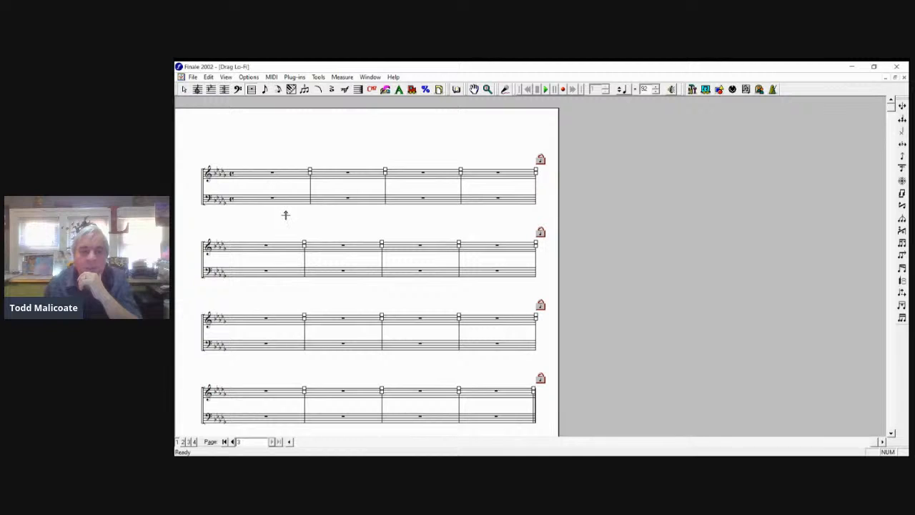
pyautogui.click(284, 174)
pyautogui.click(278, 88)
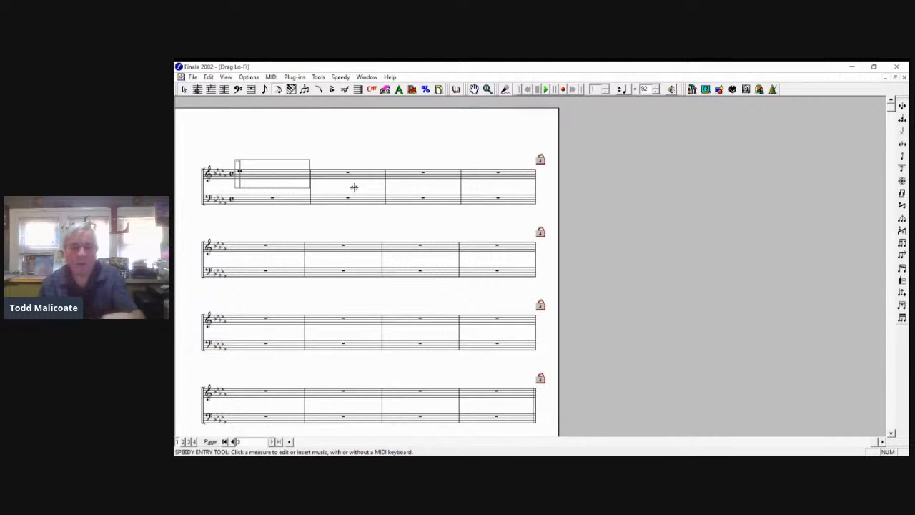
pyautogui.press('Escape')
pyautogui.hotkey('ctrl', '2')
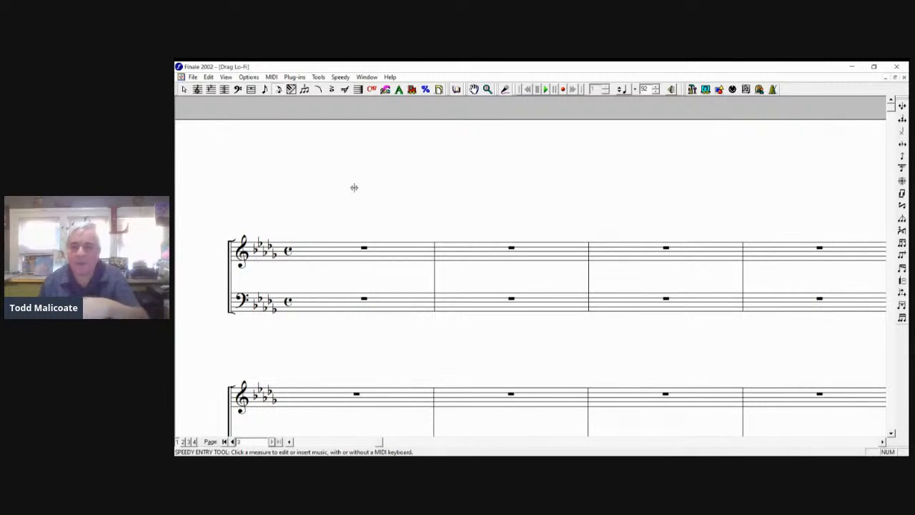
pyautogui.click(882, 442)
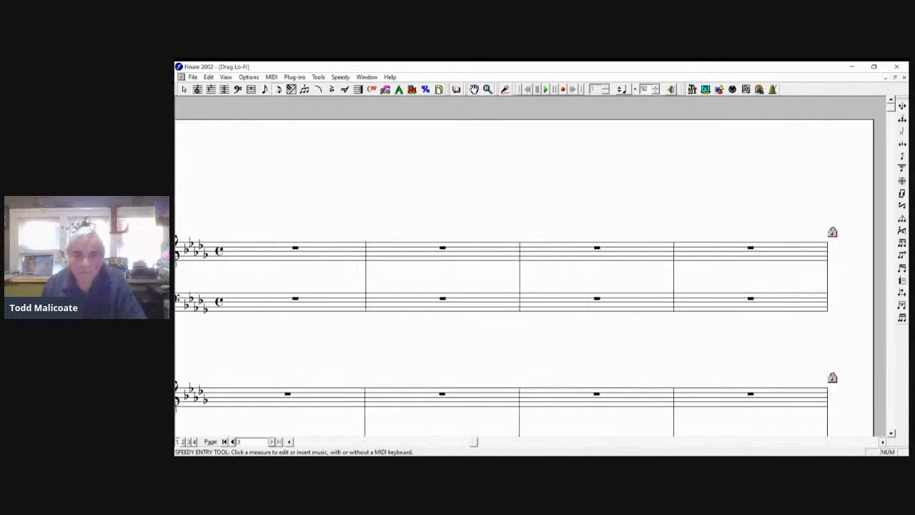
pyautogui.click(288, 442)
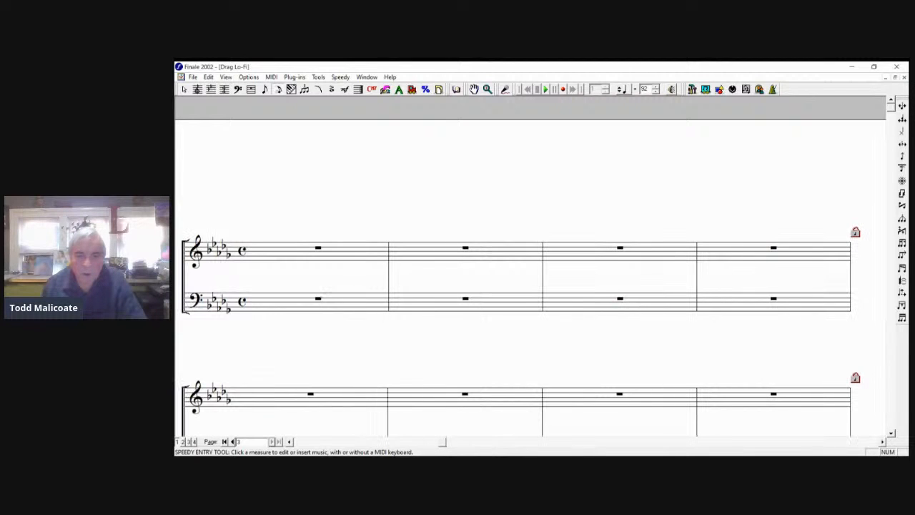
pyautogui.scroll(-2, 530, 266)
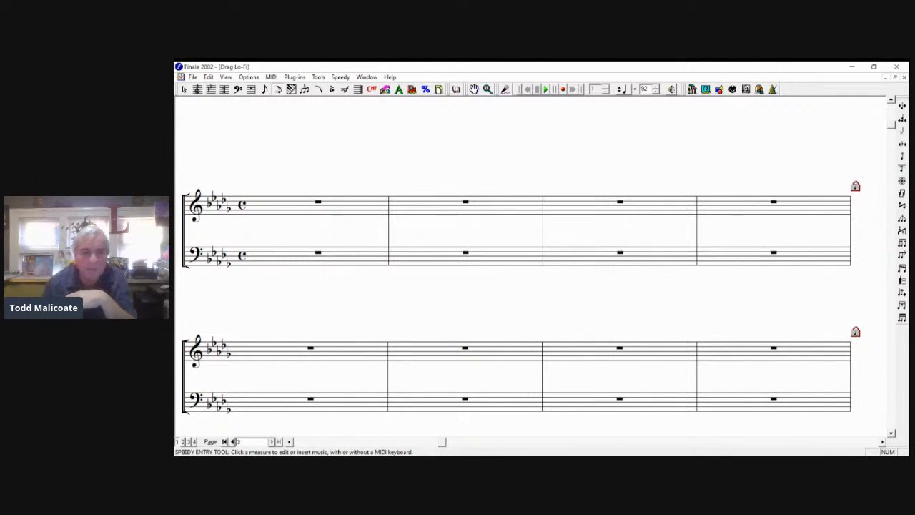
pyautogui.click(363, 254)
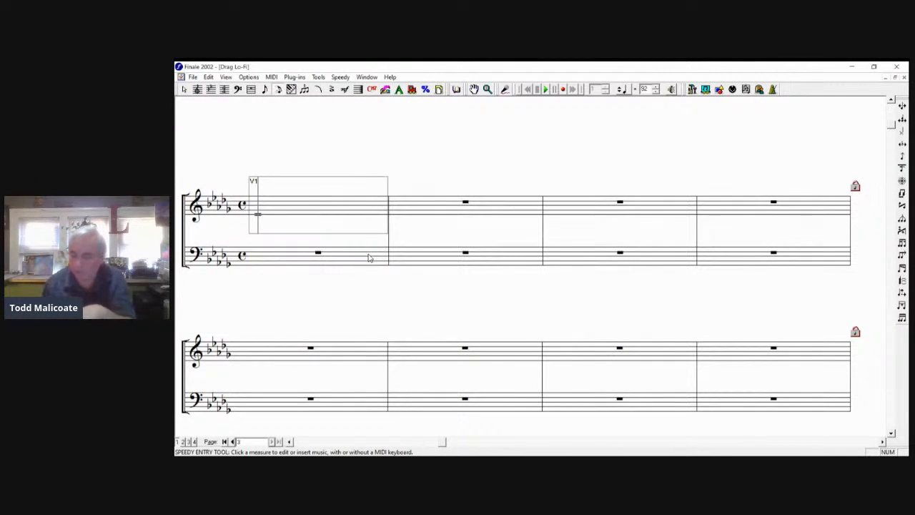
pyautogui.press('Up')
pyautogui.press('Up')
pyautogui.press('Up')
pyautogui.press('4')
pyautogui.press('4')
pyautogui.press('4')
pyautogui.press('4')
pyautogui.press('4')
pyautogui.press('4')
pyautogui.press('4')
pyautogui.press('Up')
pyautogui.press('Up')
pyautogui.press('Up')
pyautogui.press('Up')
pyautogui.press('4')
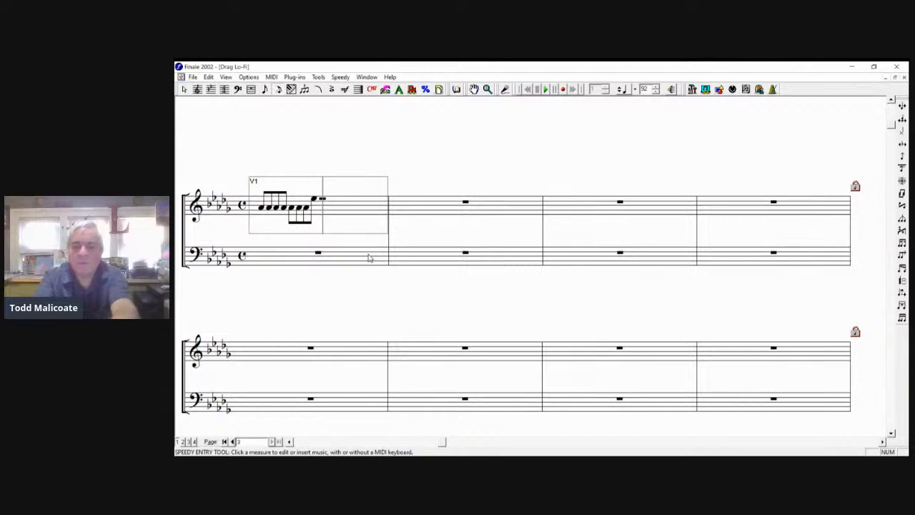
# - Fill measure 34's treble staff with six E-flat eighth notes followed by two D-flat eighth notes
pyautogui.press('4')
pyautogui.press('4')
pyautogui.press('4')
pyautogui.press('4')
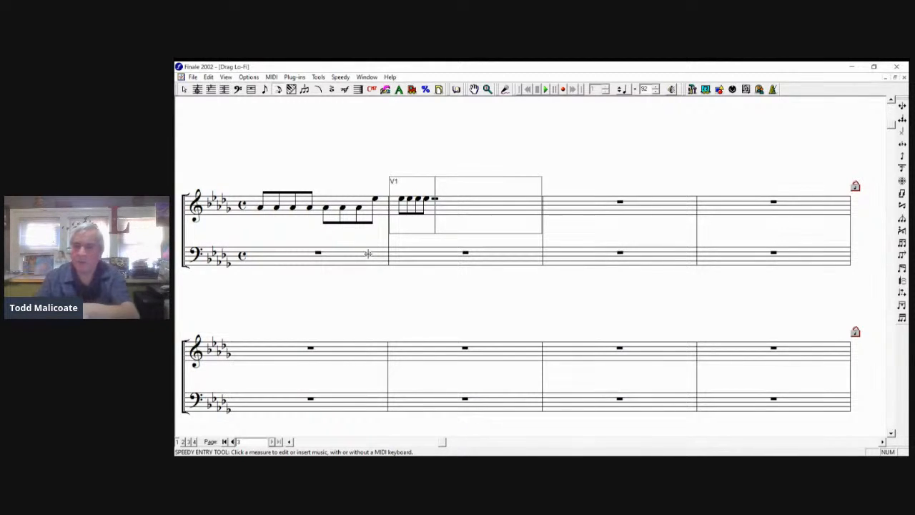
pyautogui.press('4')
pyautogui.press('4')
pyautogui.press('4')
pyautogui.press('4')
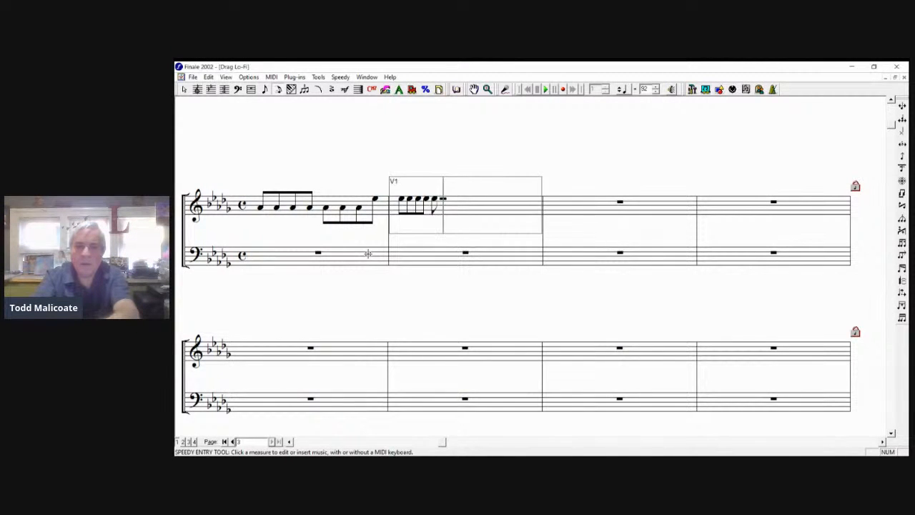
pyautogui.press('Left')
pyautogui.press('Left')
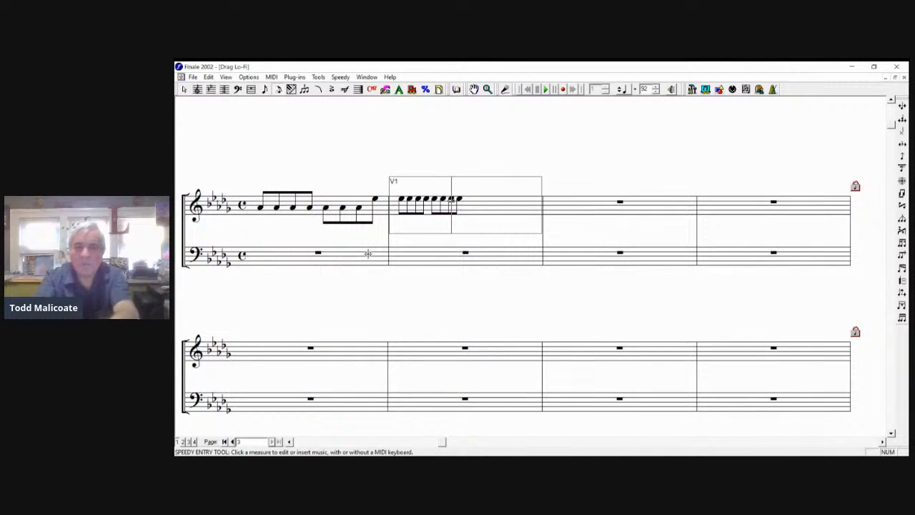
pyautogui.press('Delete')
pyautogui.press('Delete')
pyautogui.press('Down')
pyautogui.press('4')
pyautogui.press('4')
# - Fill measure 35's treble staff with eight B-flat eighth notes in the middle of the staff
pyautogui.press('Right')
pyautogui.press('Down')
pyautogui.press('Down')
pyautogui.press('4')
pyautogui.press('4')
pyautogui.press('4')
pyautogui.press('4')
pyautogui.press('4')
pyautogui.press('4')
pyautogui.press('4')
pyautogui.press('4')
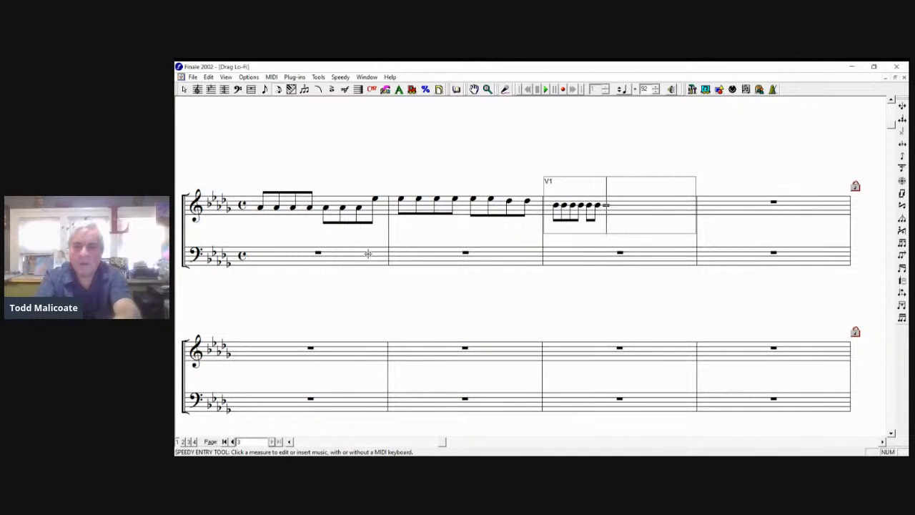
# - Fill measure 36's treble staff with four high A-flat eighth notes followed by four E-flat eighth notes
pyautogui.press('Right')
pyautogui.press('Up')
pyautogui.press('Up')
pyautogui.press('Up')
pyautogui.press('Up')
pyautogui.press('Up')
pyautogui.press('4')
pyautogui.press('4')
pyautogui.press('4')
pyautogui.press('4')
pyautogui.press('Down')
pyautogui.press('Down')
pyautogui.press('4')
pyautogui.press('Left')
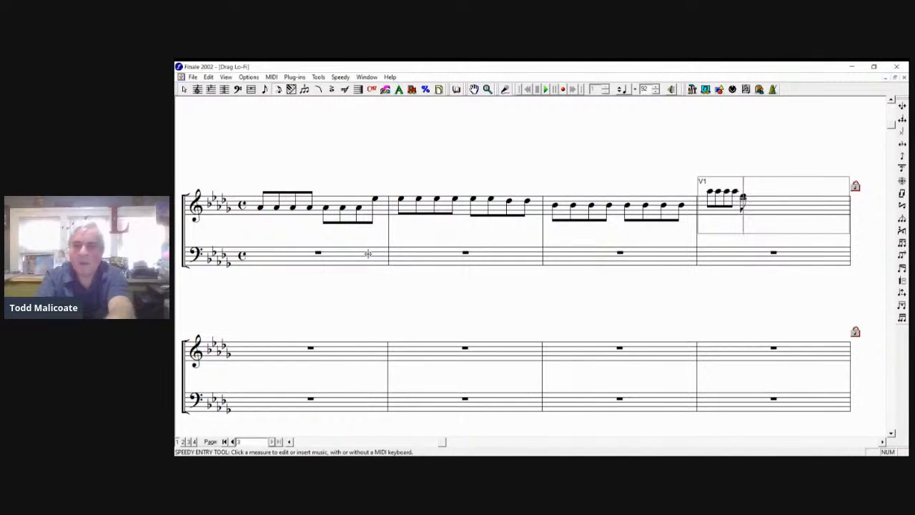
pyautogui.press('Delete')
pyautogui.press('Down')
pyautogui.press('4')
pyautogui.press('4')
pyautogui.press('4')
pyautogui.press('4')
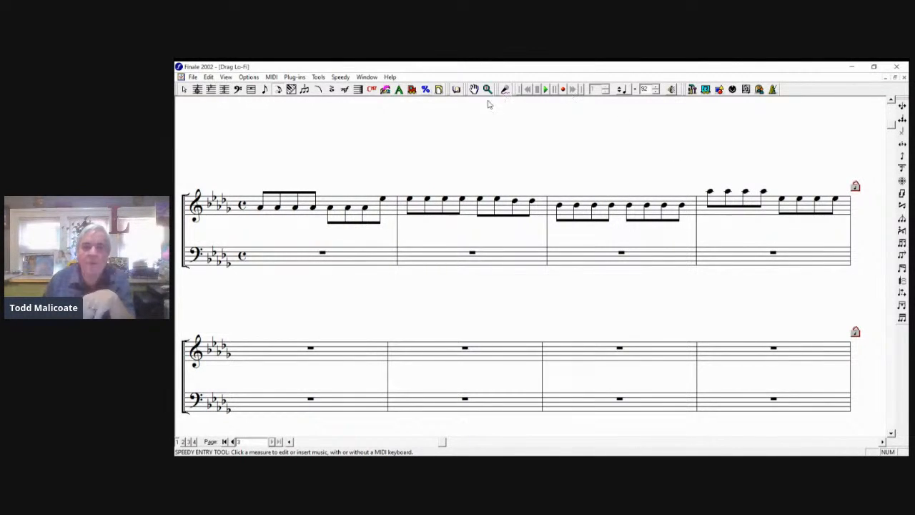
# - Delete the three empty systems below the first one on page 3, measures 37 through 48
pyautogui.hotkey('ctrl', '-')
pyautogui.click(413, 89)
pyautogui.click(278, 224)
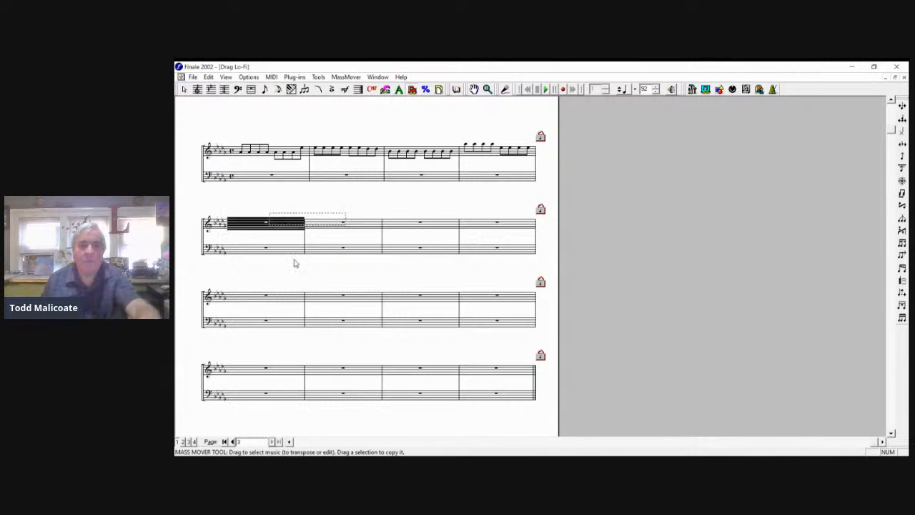
pyautogui.keyDown('shift'); pyautogui.click(498, 394); pyautogui.keyUp('shift')
pyautogui.press('Delete')
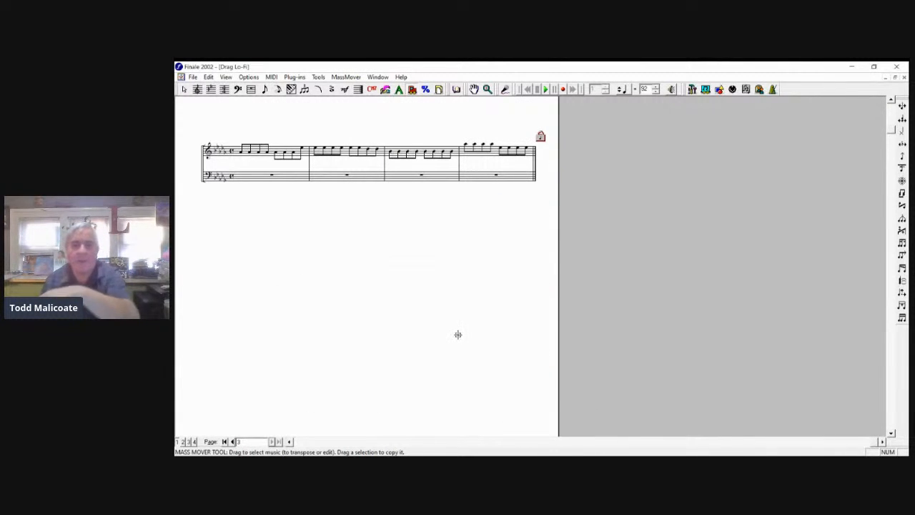
# - Add a forward repeat bar at measure 33 and a backward repeat bar at measure 36 with target measure 33
pyautogui.click(358, 89)
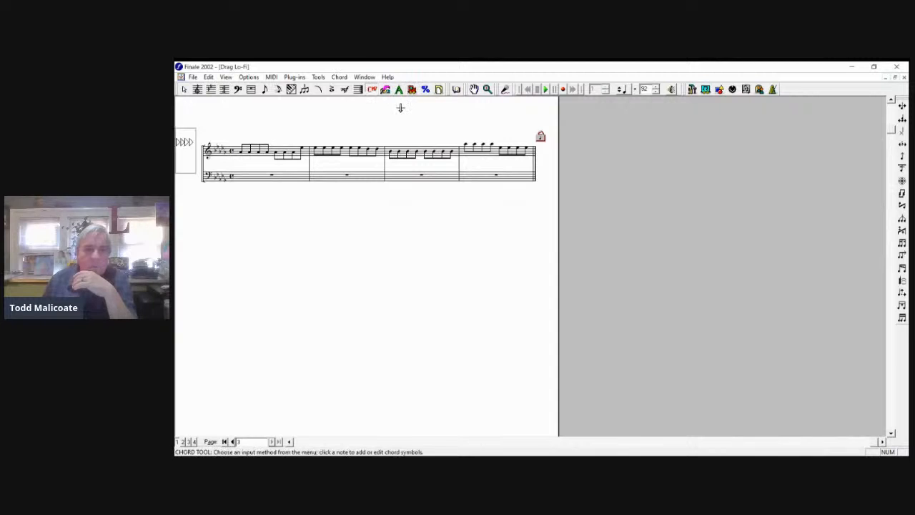
pyautogui.click(300, 177)
pyautogui.doubleClick(604, 232)
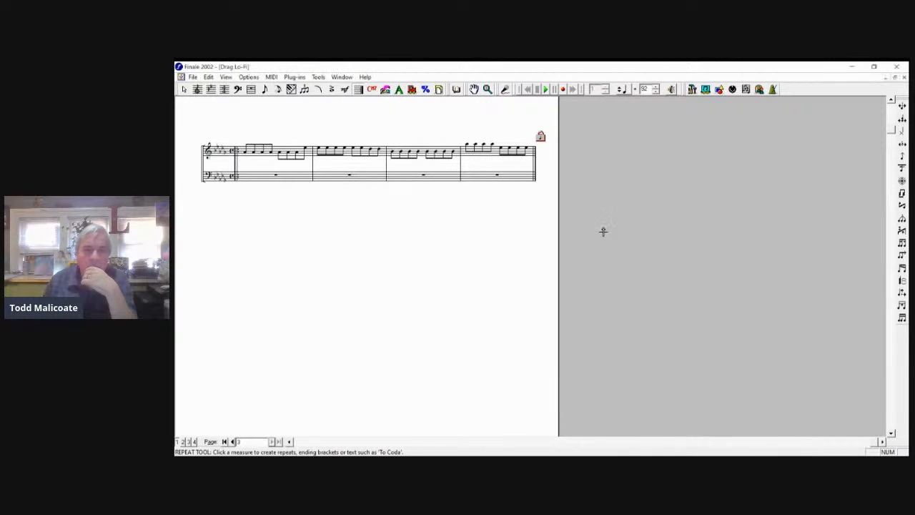
pyautogui.click(585, 169)
pyautogui.click(627, 226)
pyautogui.doubleClick(628, 230)
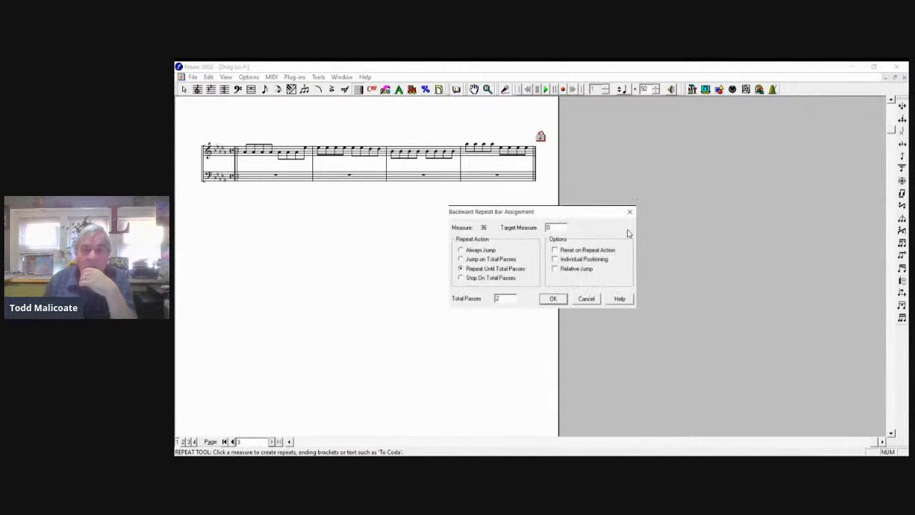
pyautogui.write('33')
pyautogui.click(553, 300)
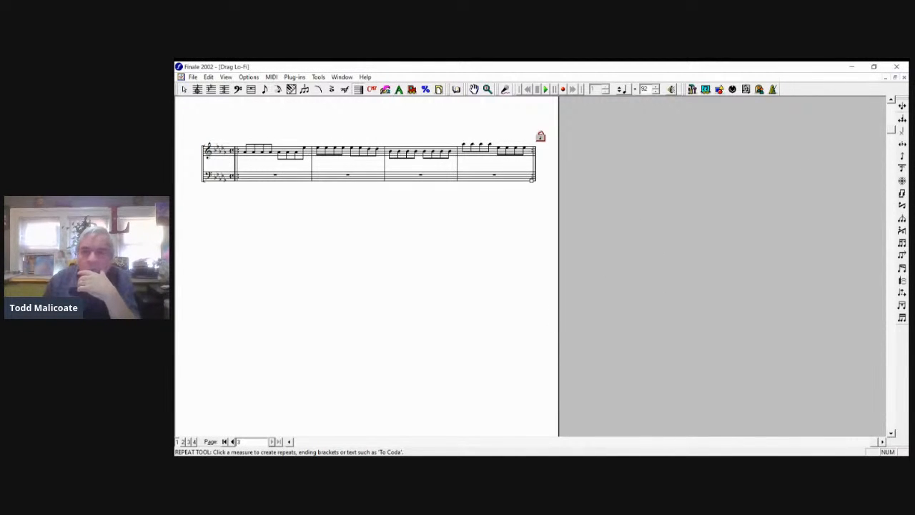
pyautogui.hotkey('ctrl', '2')
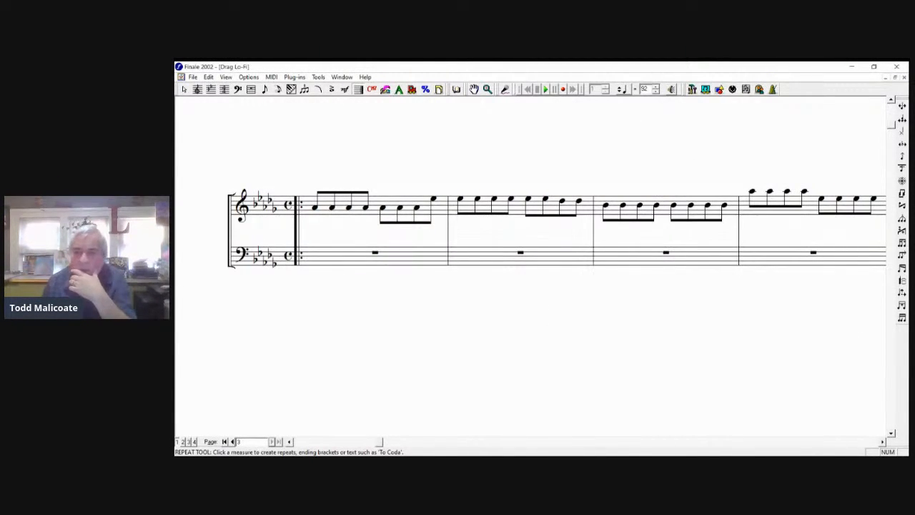
pyautogui.click(883, 442)
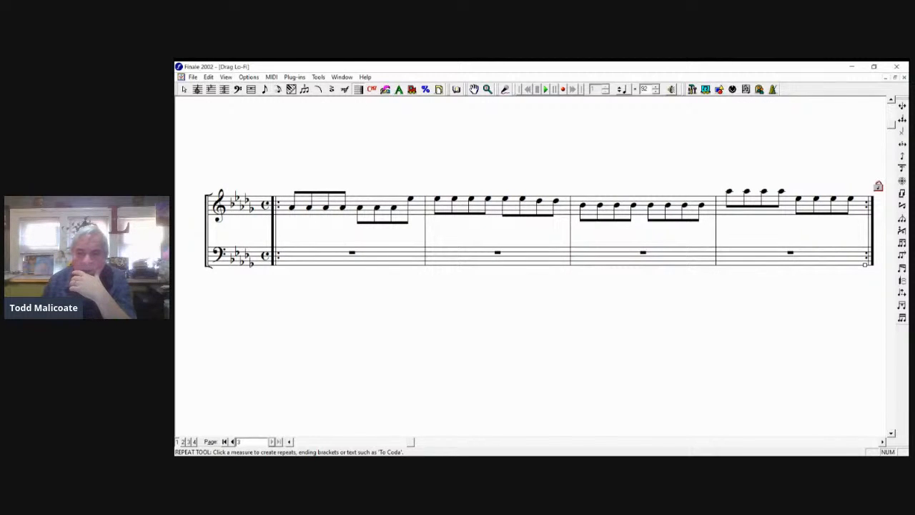
pyautogui.hotkey('alt', 'Tab')
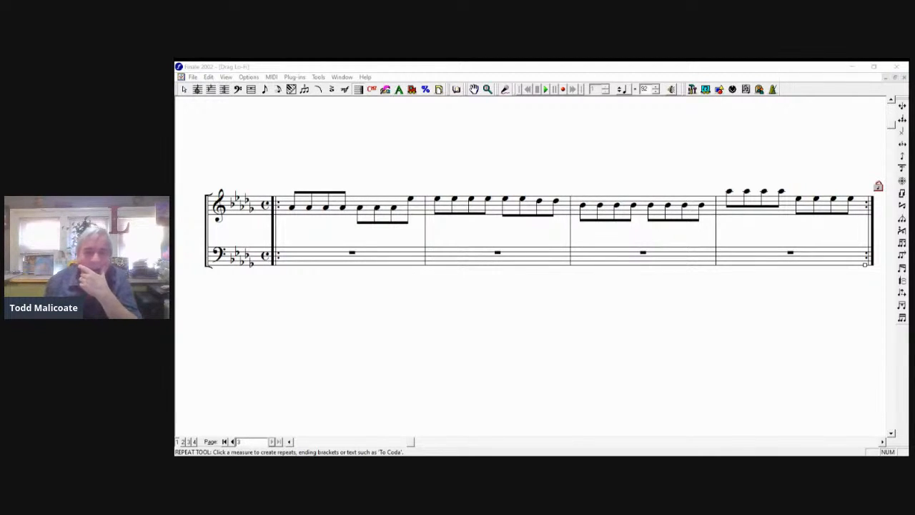
pyautogui.hotkey('alt', 'Tab')
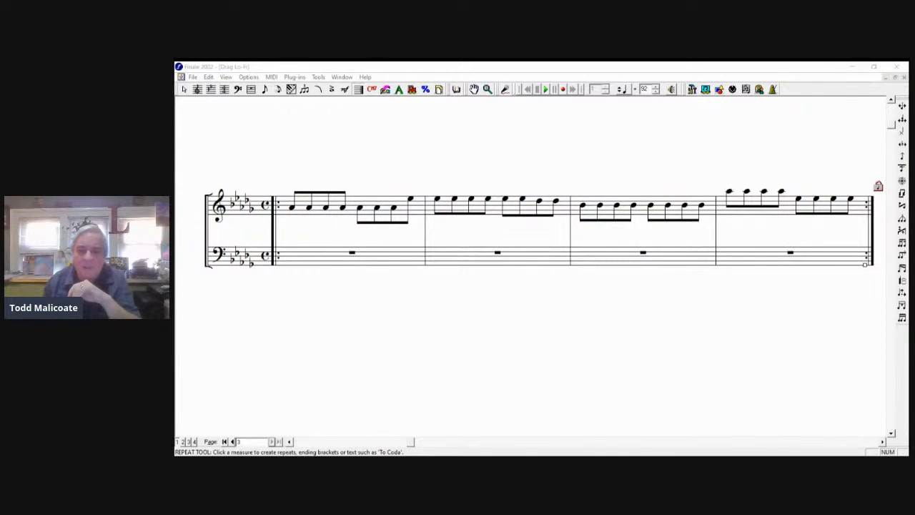
# - Remove all eight notes from measure 36's treble staff with Speedy Entry
pyautogui.click(727, 282)
pyautogui.click(758, 208)
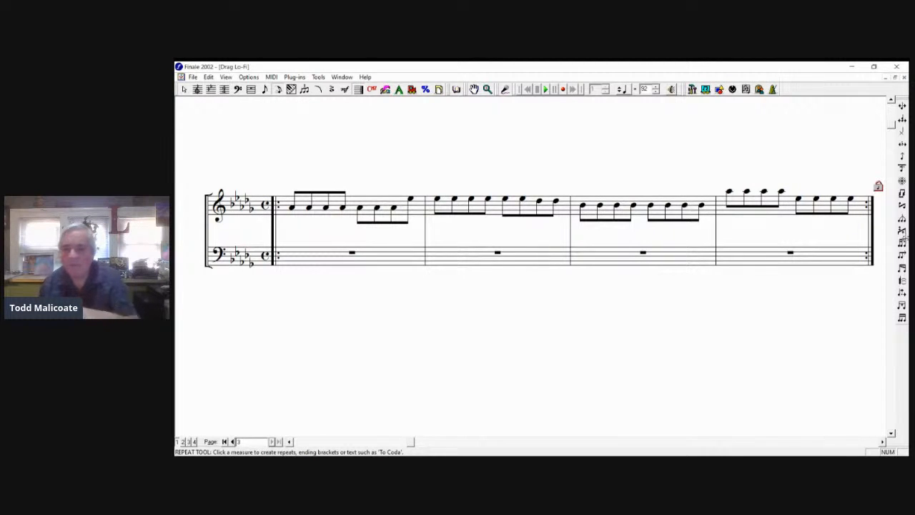
pyautogui.hotkey('alt', 'shift', 's')
pyautogui.press('Delete')
pyautogui.press('Delete')
pyautogui.press('Delete')
pyautogui.press('Delete')
pyautogui.press('Delete')
pyautogui.press('Delete')
pyautogui.press('Delete')
pyautogui.press('Delete')
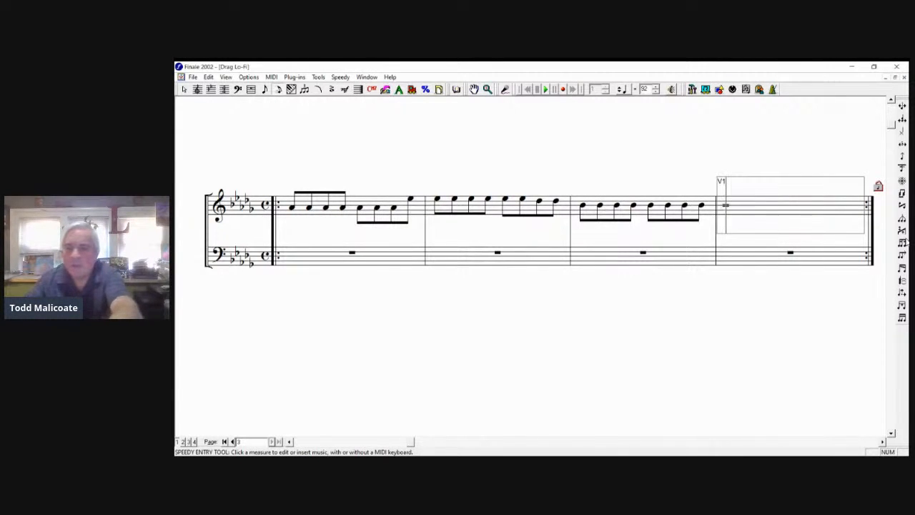
# - Fill treble measure 36 with a high A-flat eighth, sixteenth rest, A-flat sixteenth, two A-flat eighths, and four E-flat eighths
pyautogui.press('Up')
pyautogui.press('Up')
pyautogui.press('4')
pyautogui.press('3')
pyautogui.press('r')
pyautogui.press('3')
pyautogui.press('4')
pyautogui.press('4')
pyautogui.press('Down')
pyautogui.press('Down')
pyautogui.press('Down')
pyautogui.press('4')
pyautogui.press('4')
pyautogui.press('4')
pyautogui.press('4')
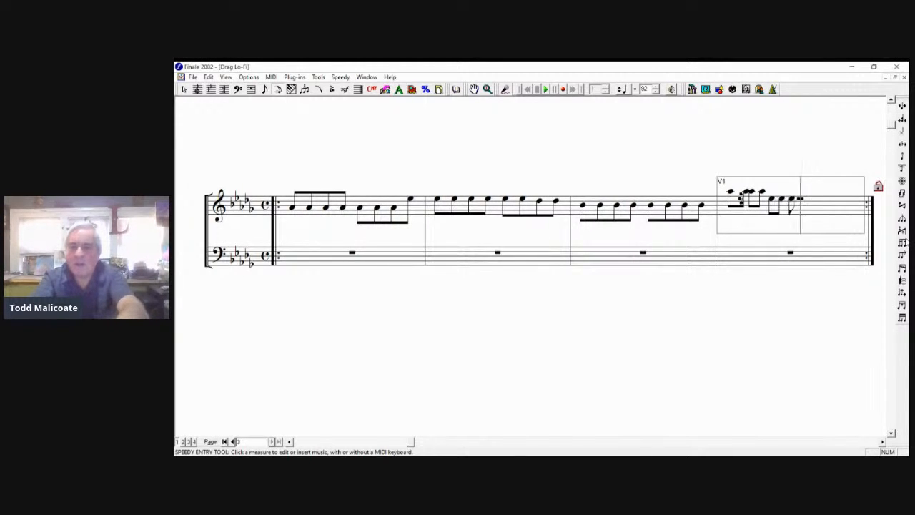
pyautogui.press('0')
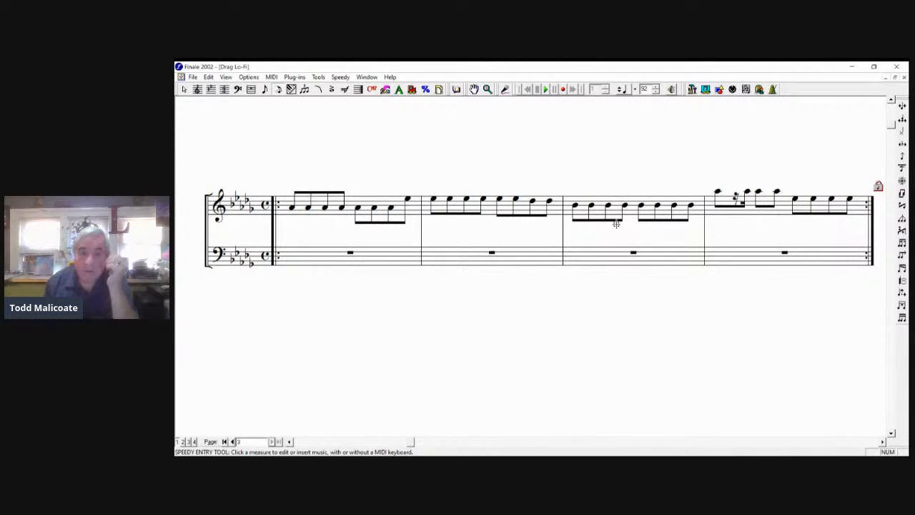
# - Fill measure 33's bass staff with seven A-flat eighth notes on the top line and one E-flat above the staff
pyautogui.click(366, 306)
pyautogui.press('4')
pyautogui.press('4')
pyautogui.press('4')
pyautogui.press('4')
pyautogui.press('4')
pyautogui.press('4')
pyautogui.press('4')
pyautogui.press('Up')
pyautogui.press('Up')
pyautogui.press('Up')
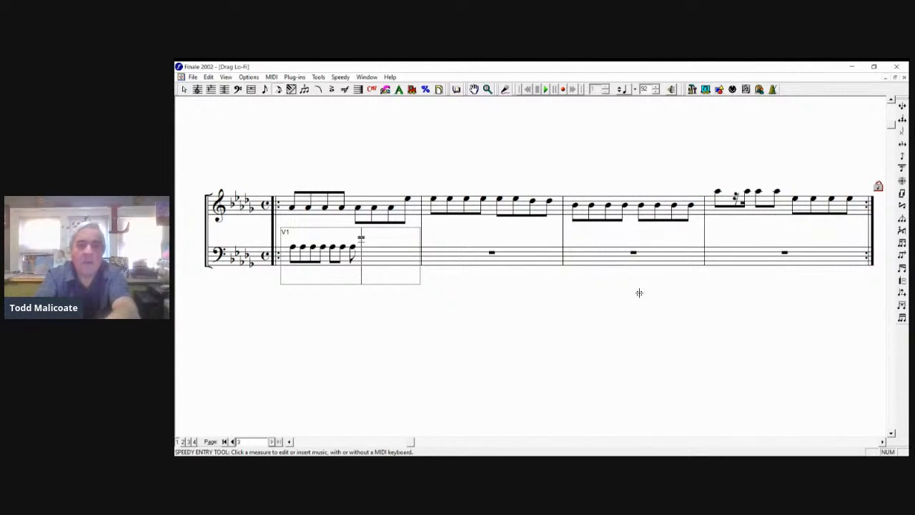
pyautogui.press('4')
# - Fill measure 34's bass staff with six E-flat eighth notes followed by two D-flat eighth notes
pyautogui.press('4')
pyautogui.press('4')
pyautogui.press('4')
pyautogui.press('4')
pyautogui.press('4')
pyautogui.press('4')
pyautogui.press('4')
pyautogui.press('4')
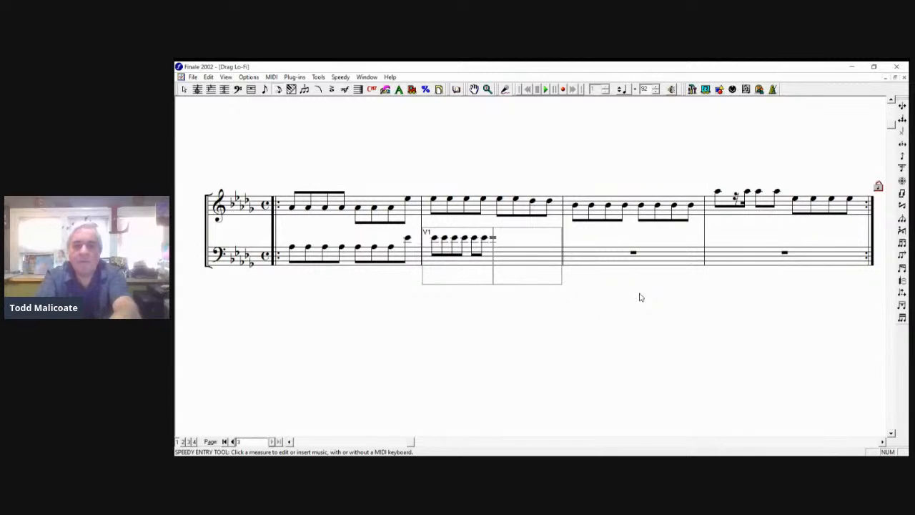
pyautogui.press('Down')
pyautogui.press('4')
pyautogui.press('4')
# - Fill measure 35's bass staff with eight B-flat eighth notes just above the staff
pyautogui.press('4')
pyautogui.press('4')
pyautogui.press('4')
pyautogui.press('4')
pyautogui.press('4')
# - Fill measure 36's bass staff with a high A-flat eighth, sixteenth rest, A-flat sixteenth, two A-flat eighths, and four E-flat eighths
pyautogui.press('Up')
pyautogui.press('Up')
pyautogui.press('Up')
pyautogui.press('Up')
pyautogui.press('Up')
pyautogui.press('Up')
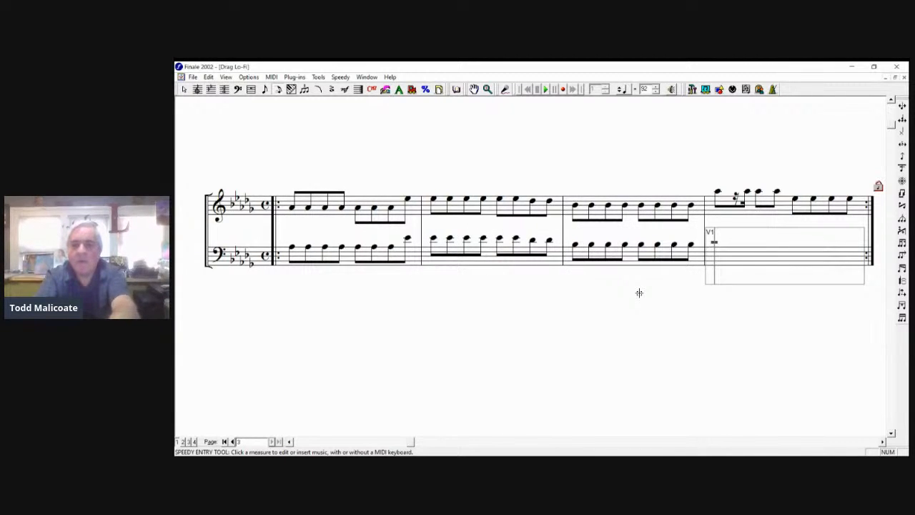
pyautogui.press('4')
pyautogui.press('3')
pyautogui.press('r')
pyautogui.press('3')
pyautogui.press('4')
pyautogui.press('4')
pyautogui.press('Down')
pyautogui.press('Down')
pyautogui.press('Down')
pyautogui.press('4')
pyautogui.press('4')
pyautogui.press('4')
pyautogui.press('4')
pyautogui.press('Escape')
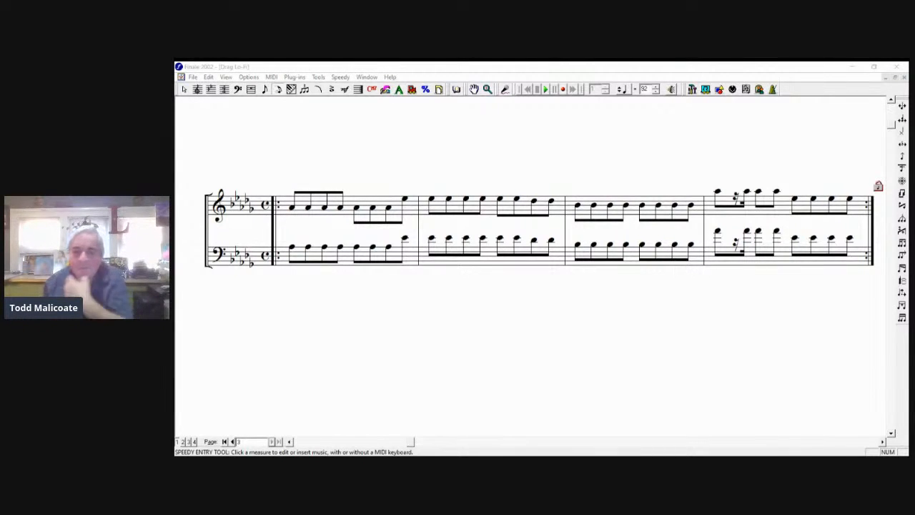
# - Review the score page by page from page 1 through page 3, including a close look at page 3's repeated four-measure system
pyautogui.click(502, 399)
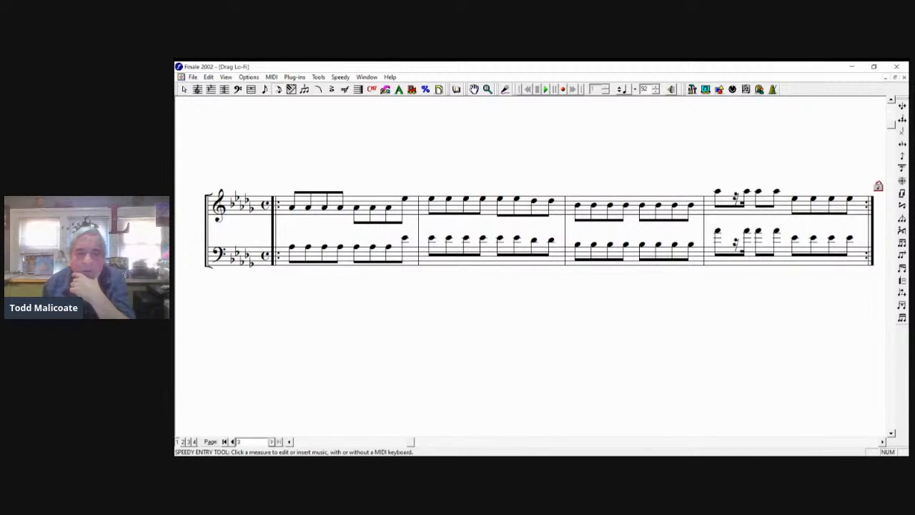
pyautogui.hotkey('ctrl', 'Home')
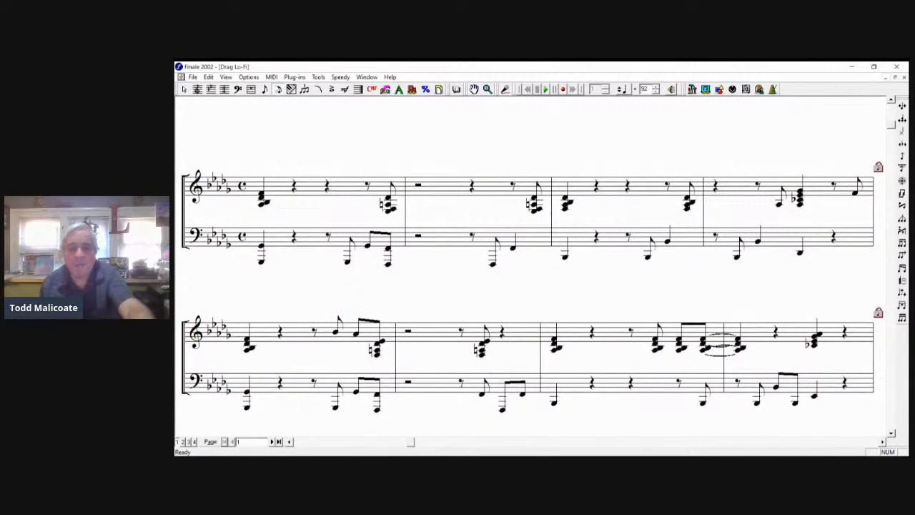
pyautogui.hotkey('ctrl', '5')
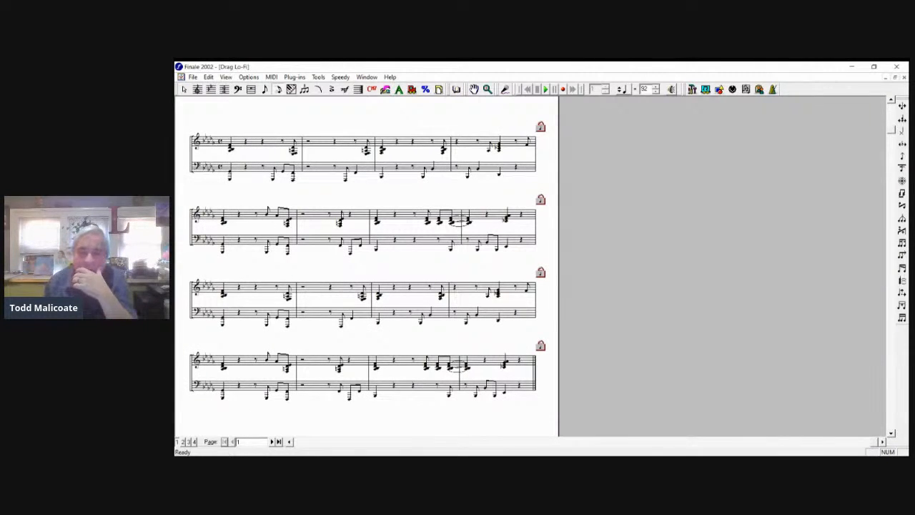
pyautogui.hotkey('alt', 'Tab')
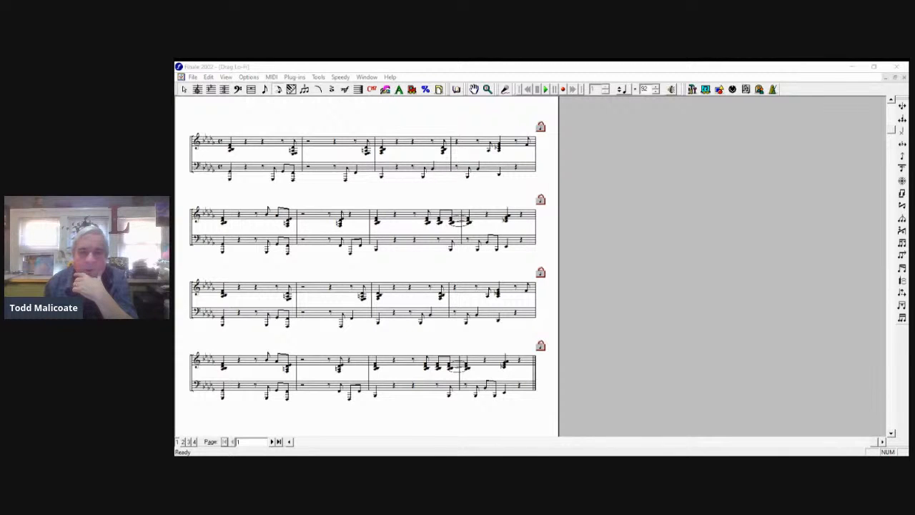
pyautogui.hotkey('alt', 'Tab')
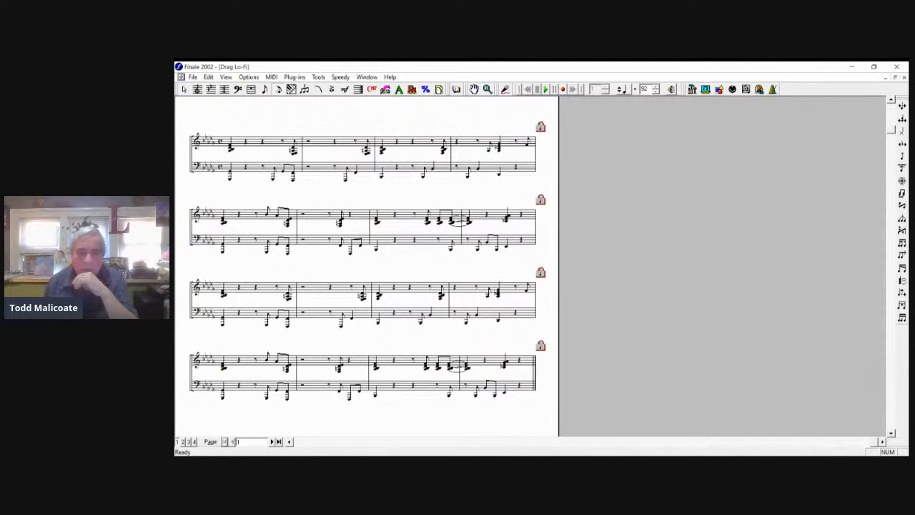
pyautogui.click(272, 442)
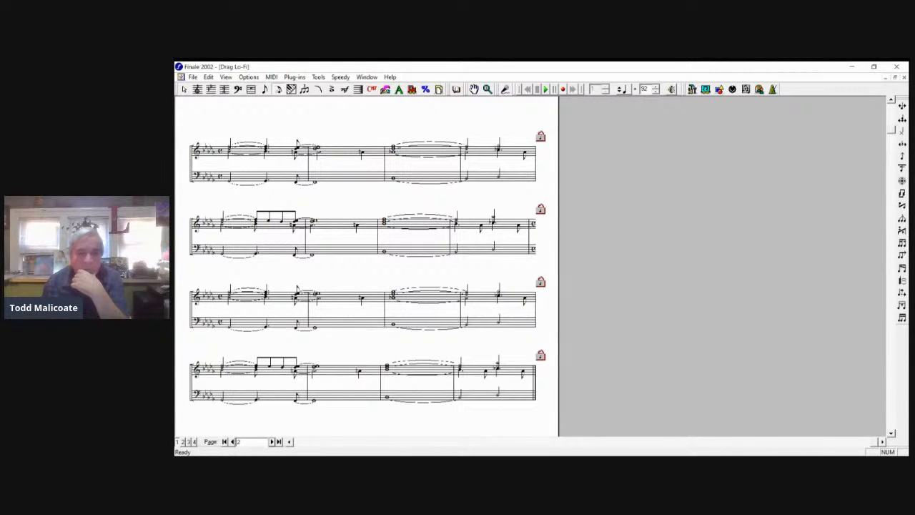
pyautogui.click(231, 441)
pyautogui.click(272, 442)
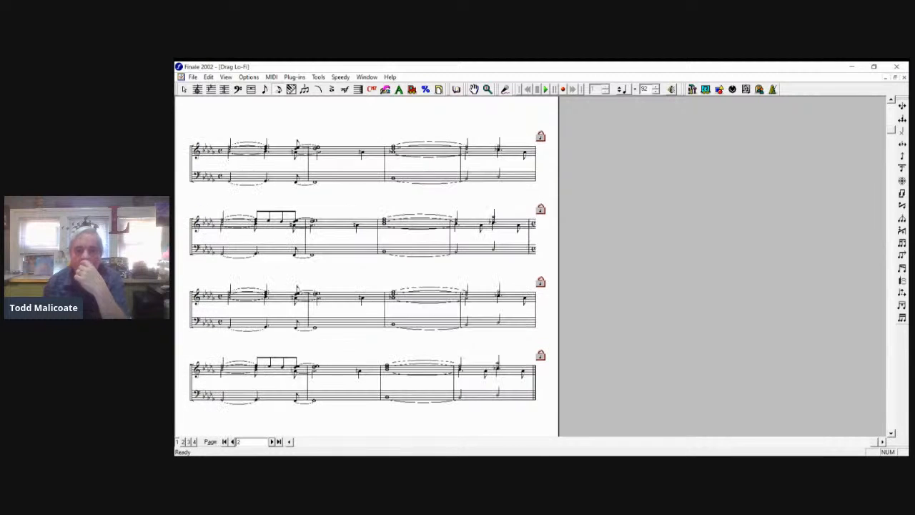
pyautogui.click(272, 442)
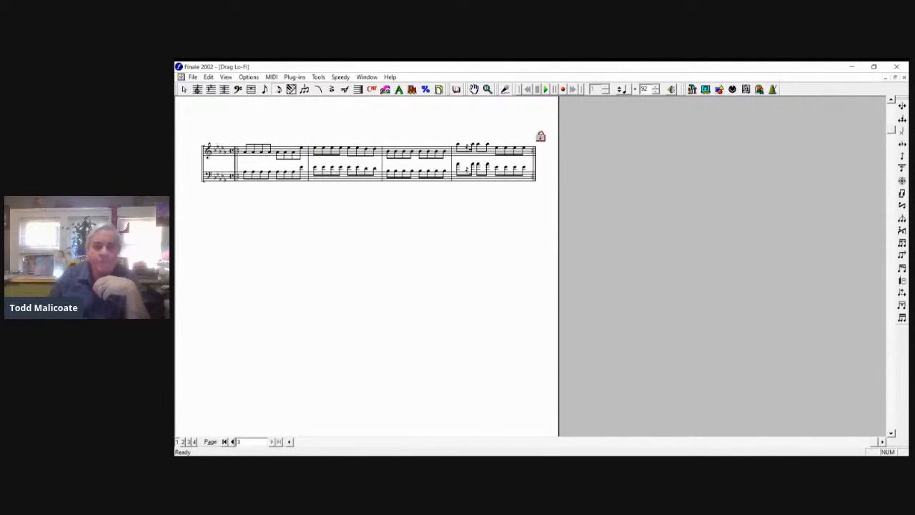
pyautogui.hotkey('alt', 'Tab')
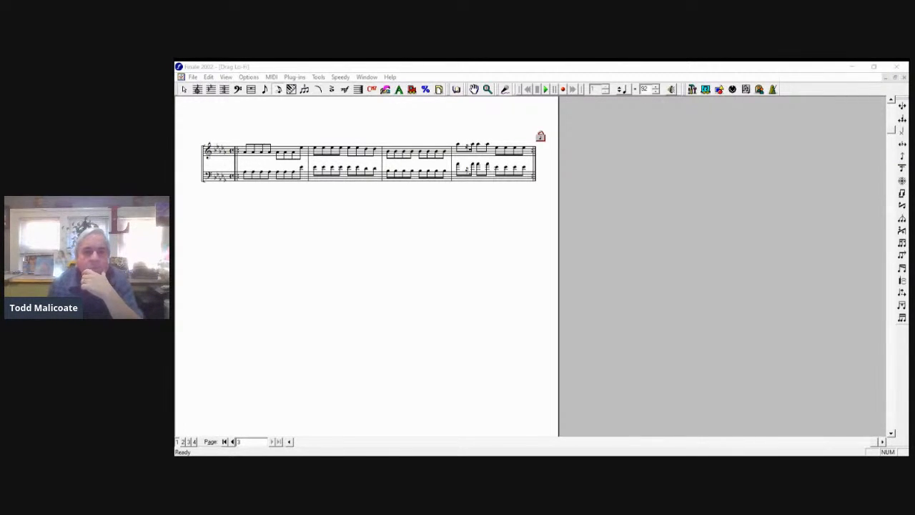
pyautogui.hotkey('alt', 'Tab')
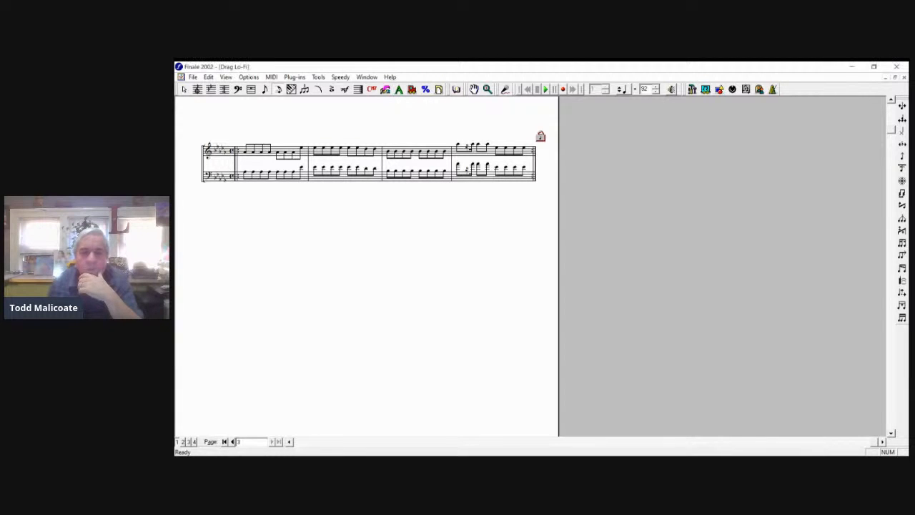
pyautogui.hotkey('ctrl', '1')
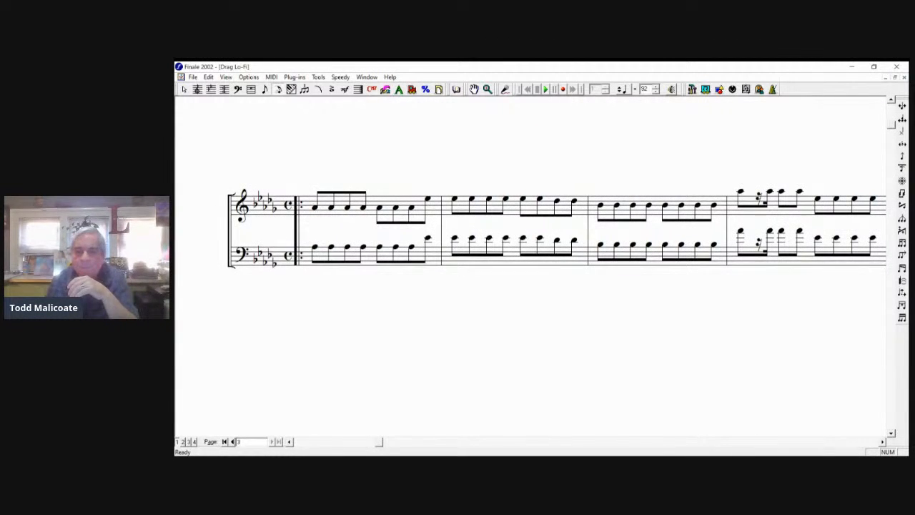
pyautogui.hscroll(2, 531, 266)
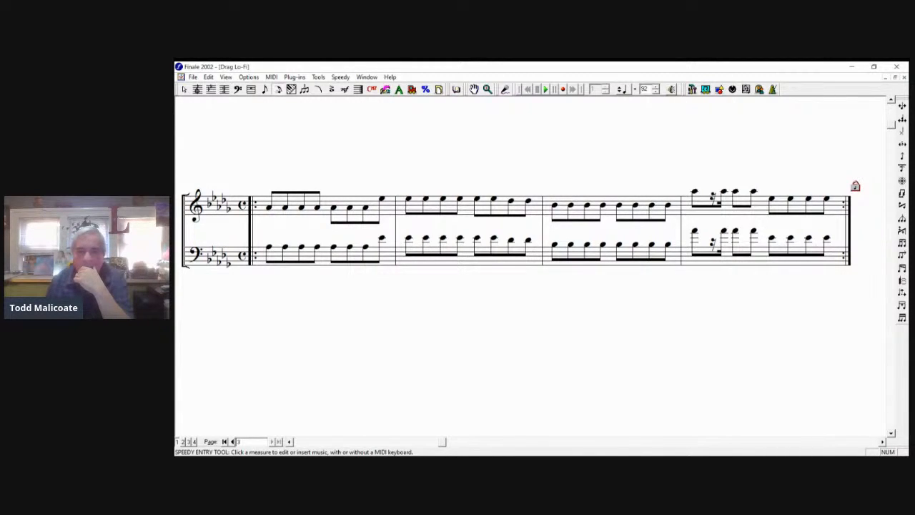
pyautogui.hotkey('alt', 'Tab')
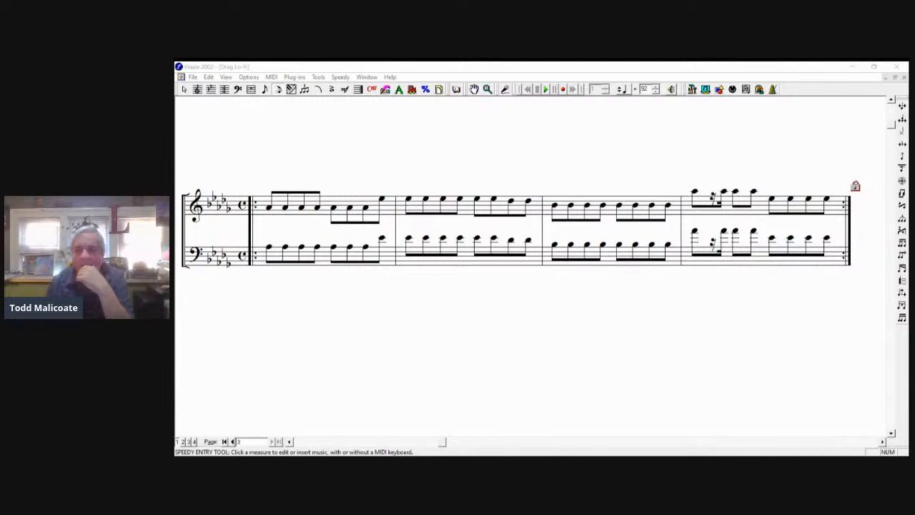